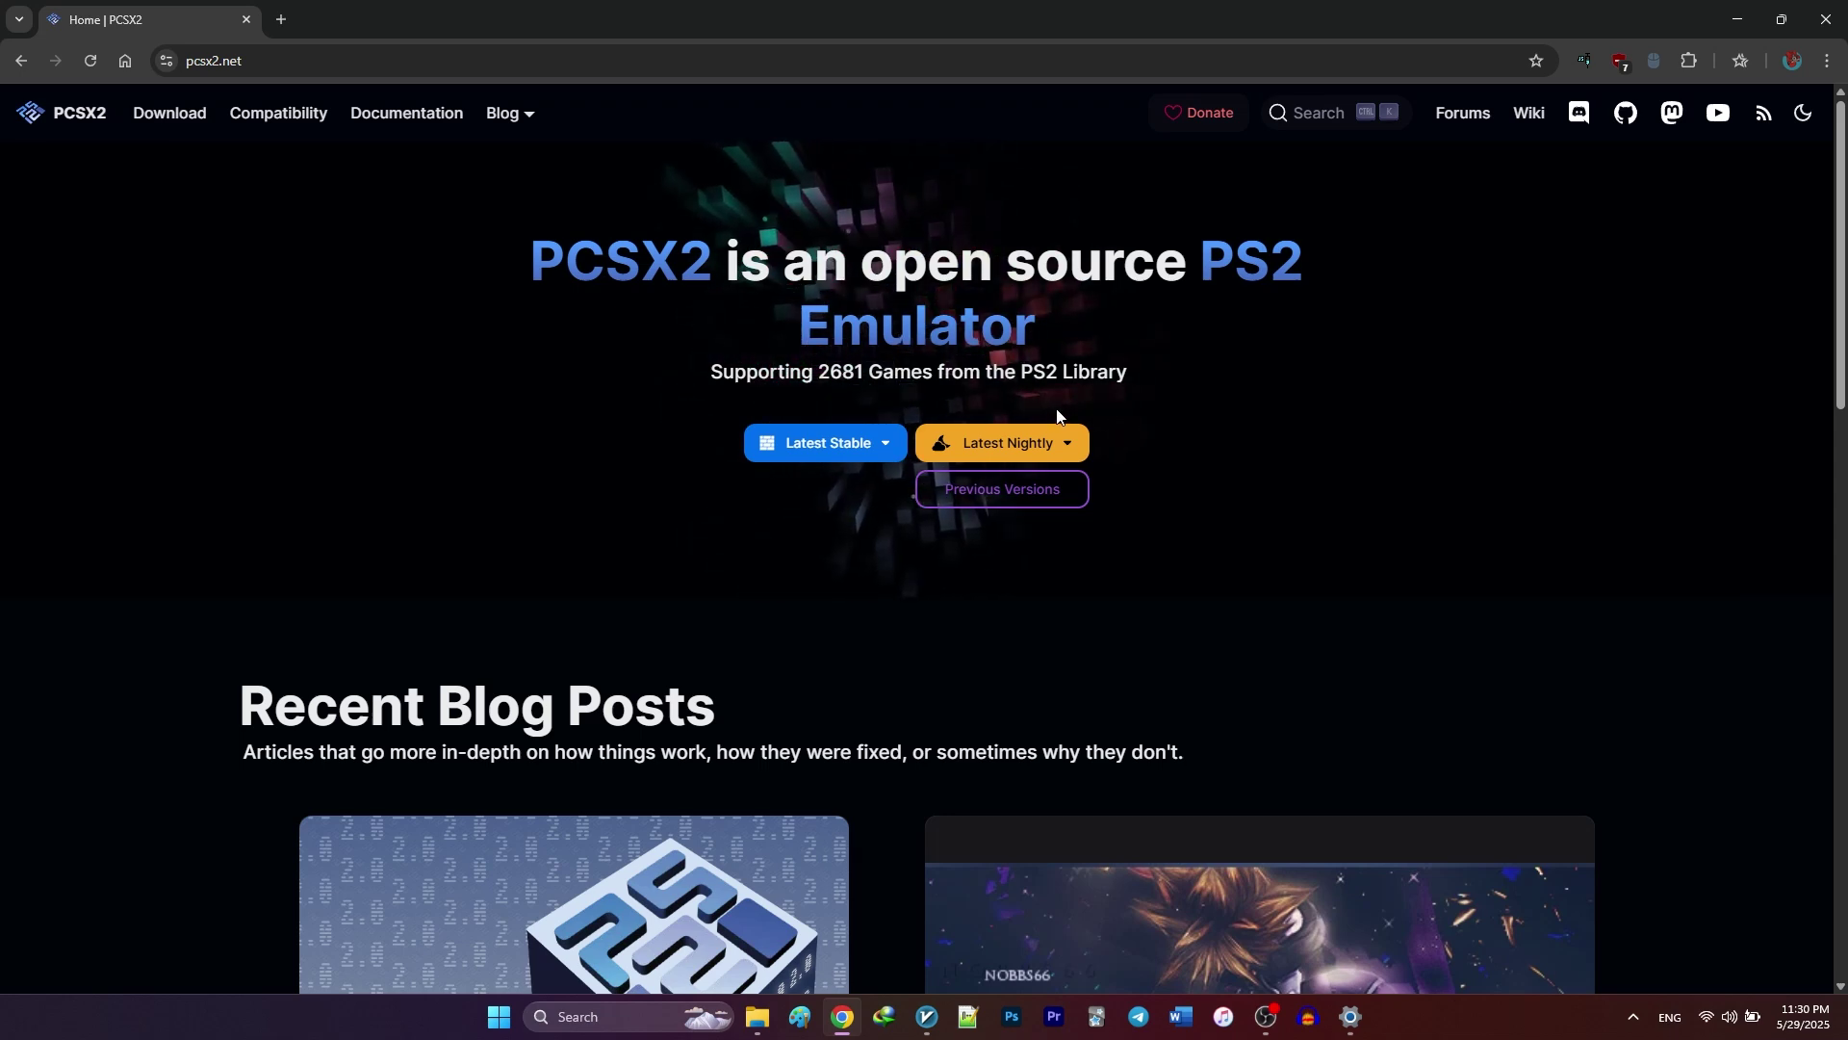
Download the latest stable Windows installer (v2.2.0) from the PCSX2 website, minimize the browser and launch the installer.
{"action": "left_click", "coordinate": [880, 444]}
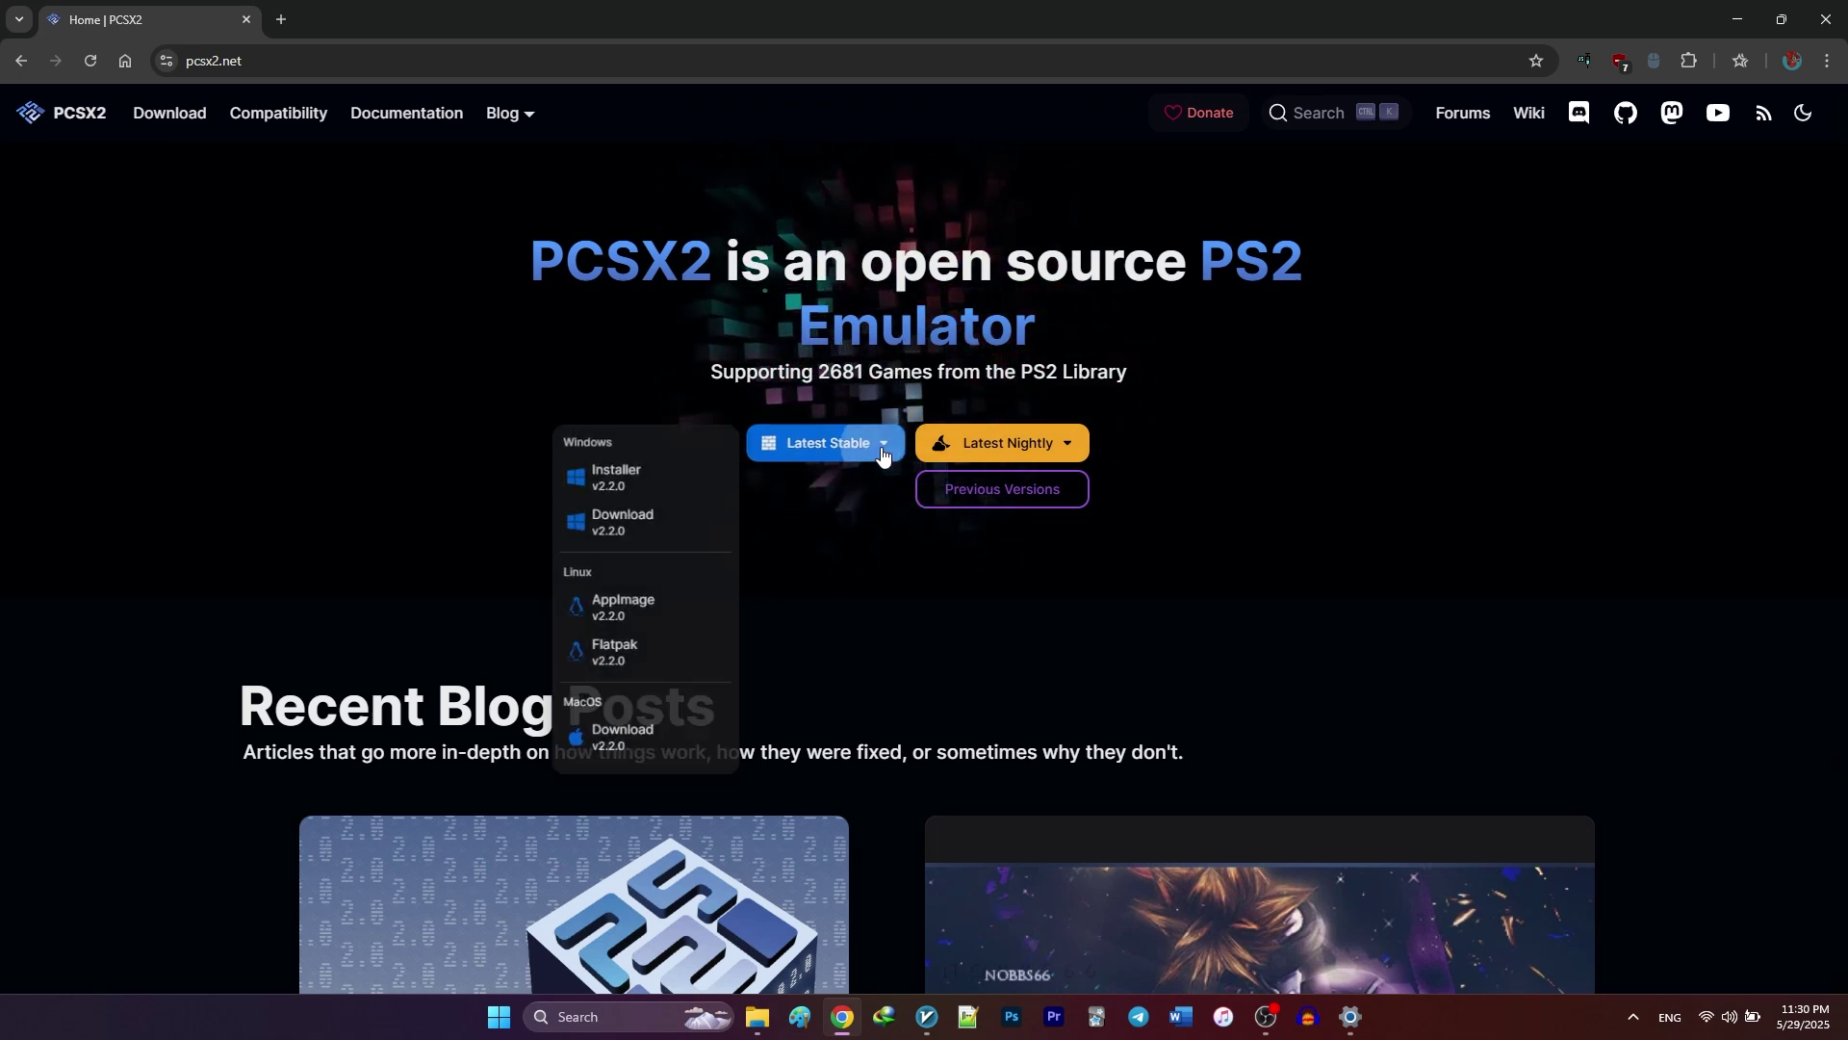
{"action": "left_click", "coordinate": [686, 464]}
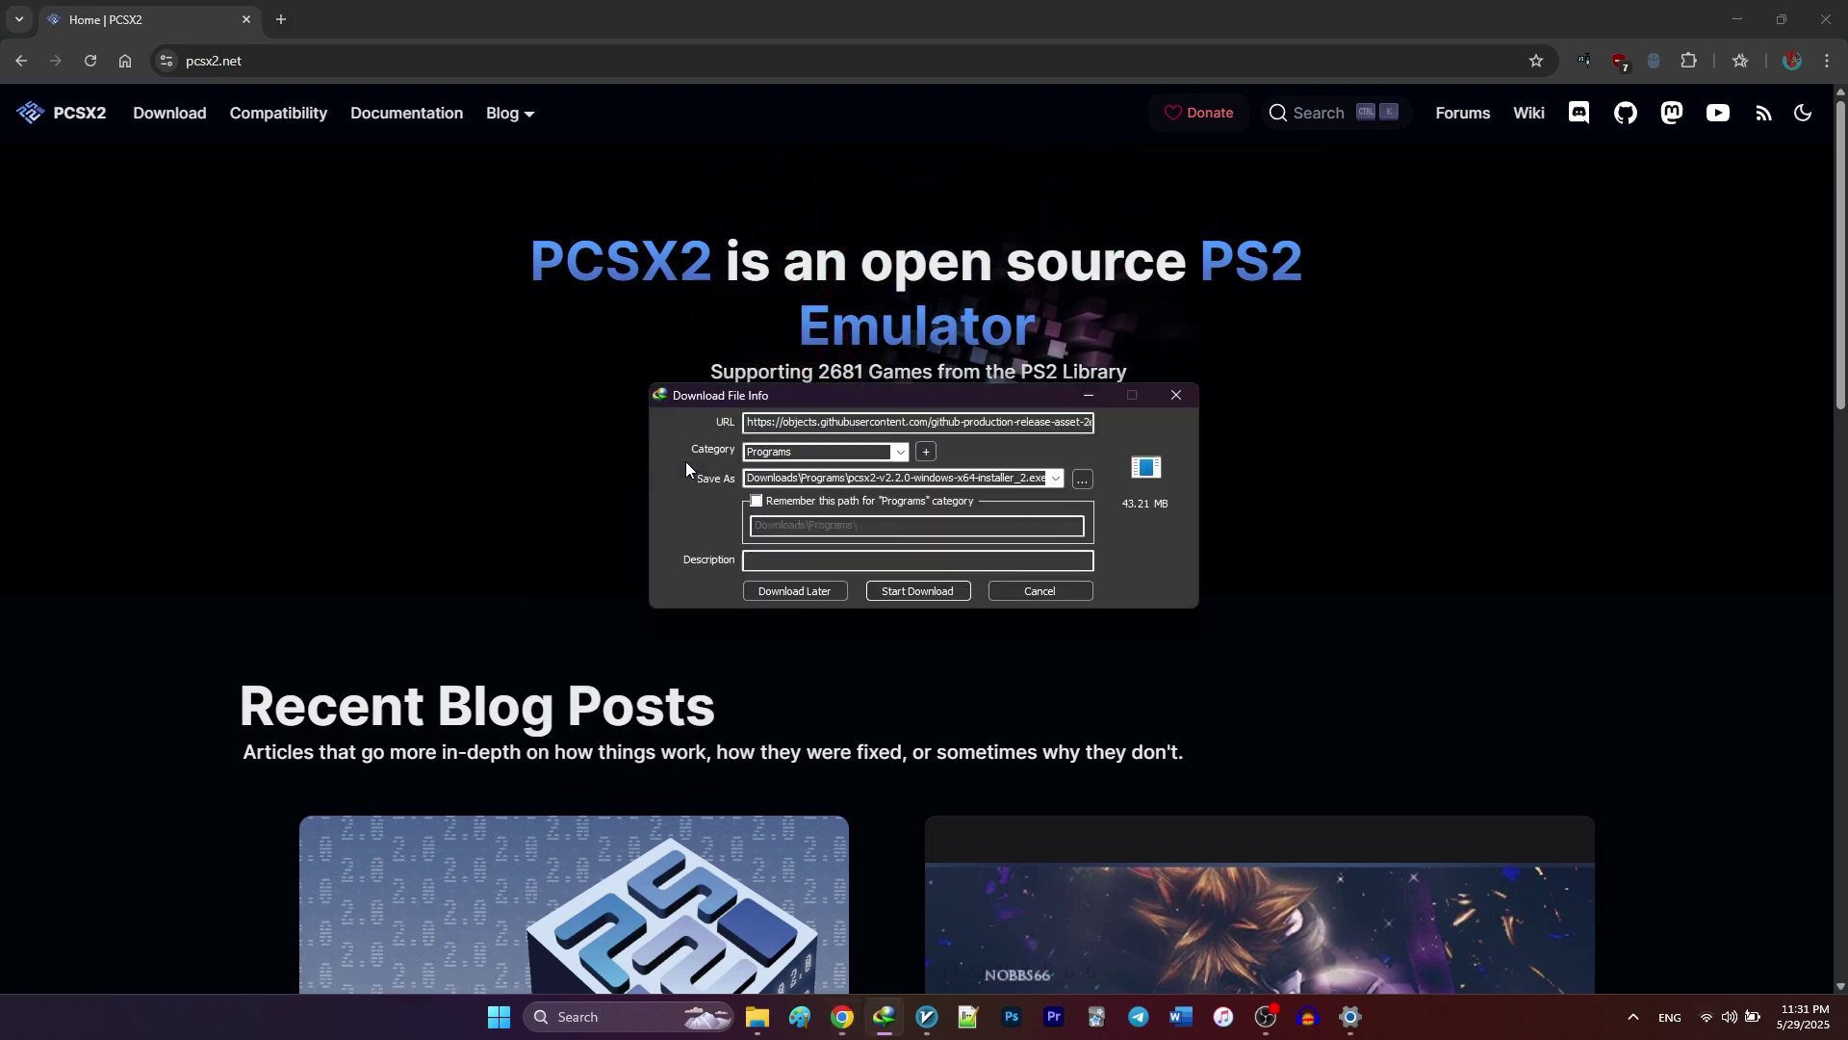
{"action": "left_click", "coordinate": [911, 593]}
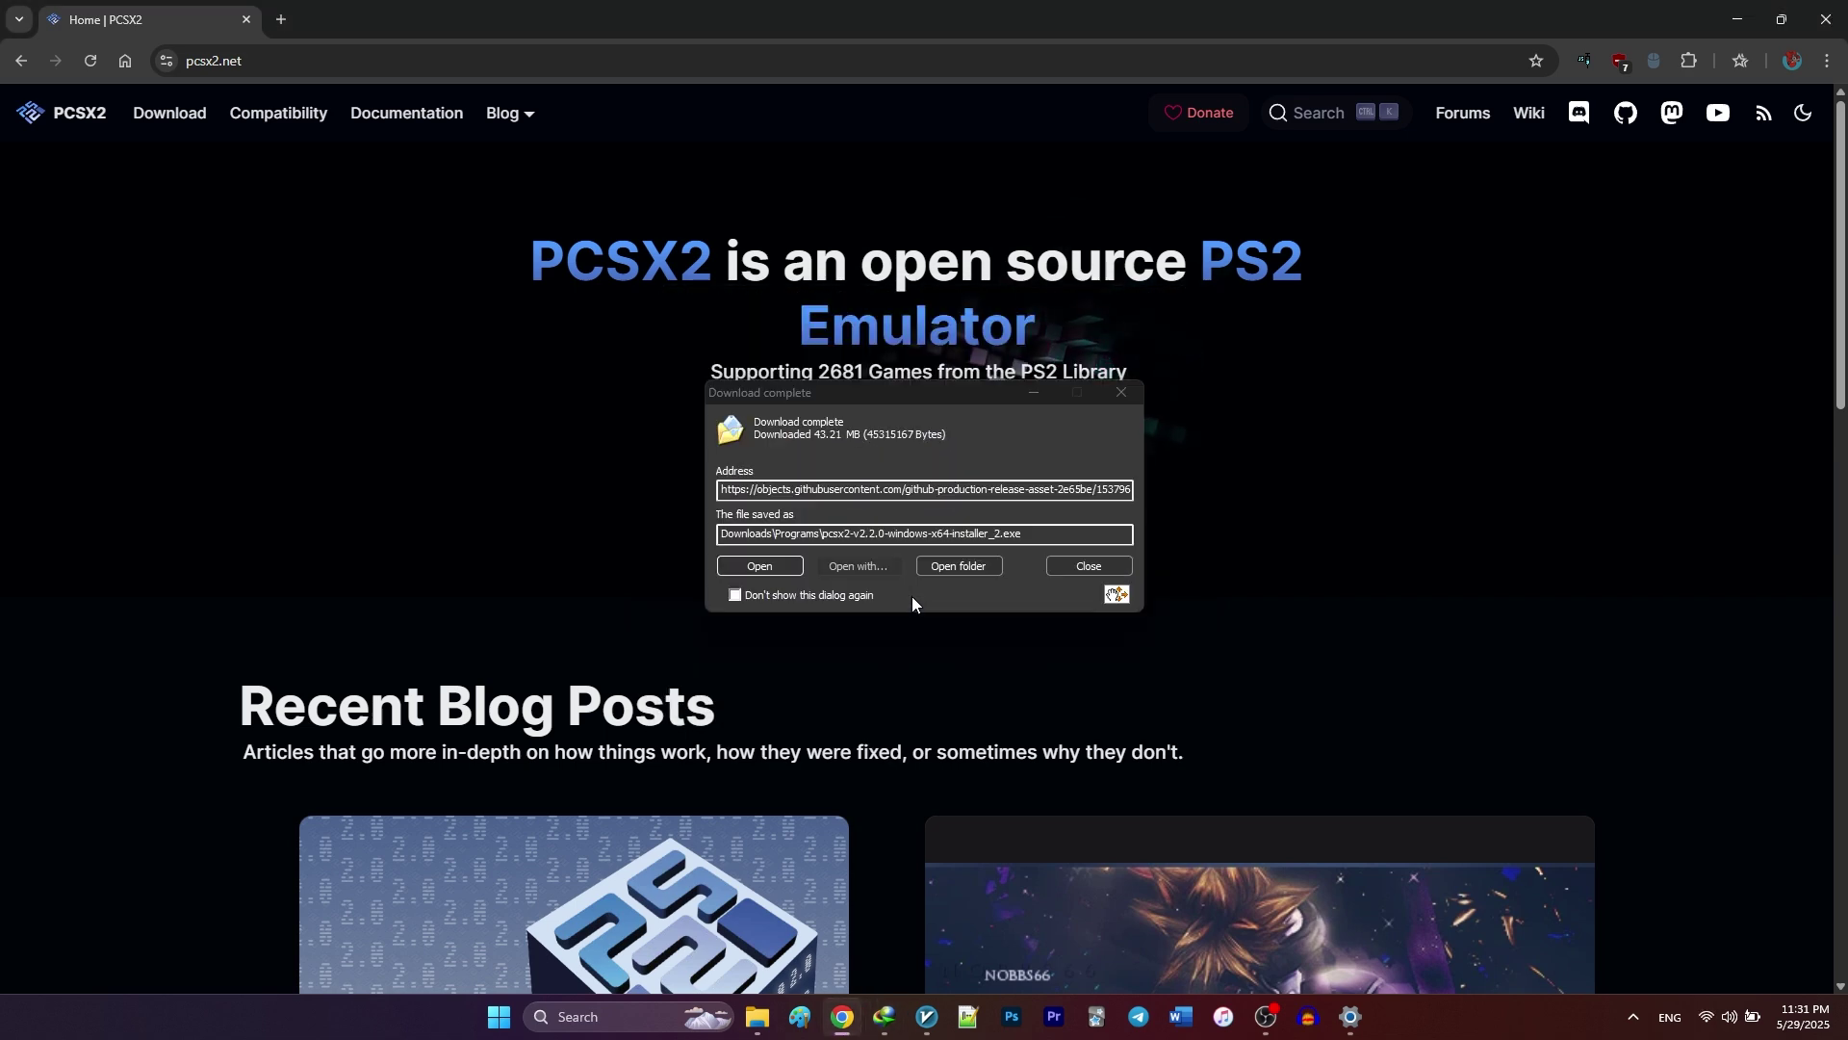
{"action": "left_click", "coordinate": [1745, 21]}
{"action": "left_click", "coordinate": [729, 566]}
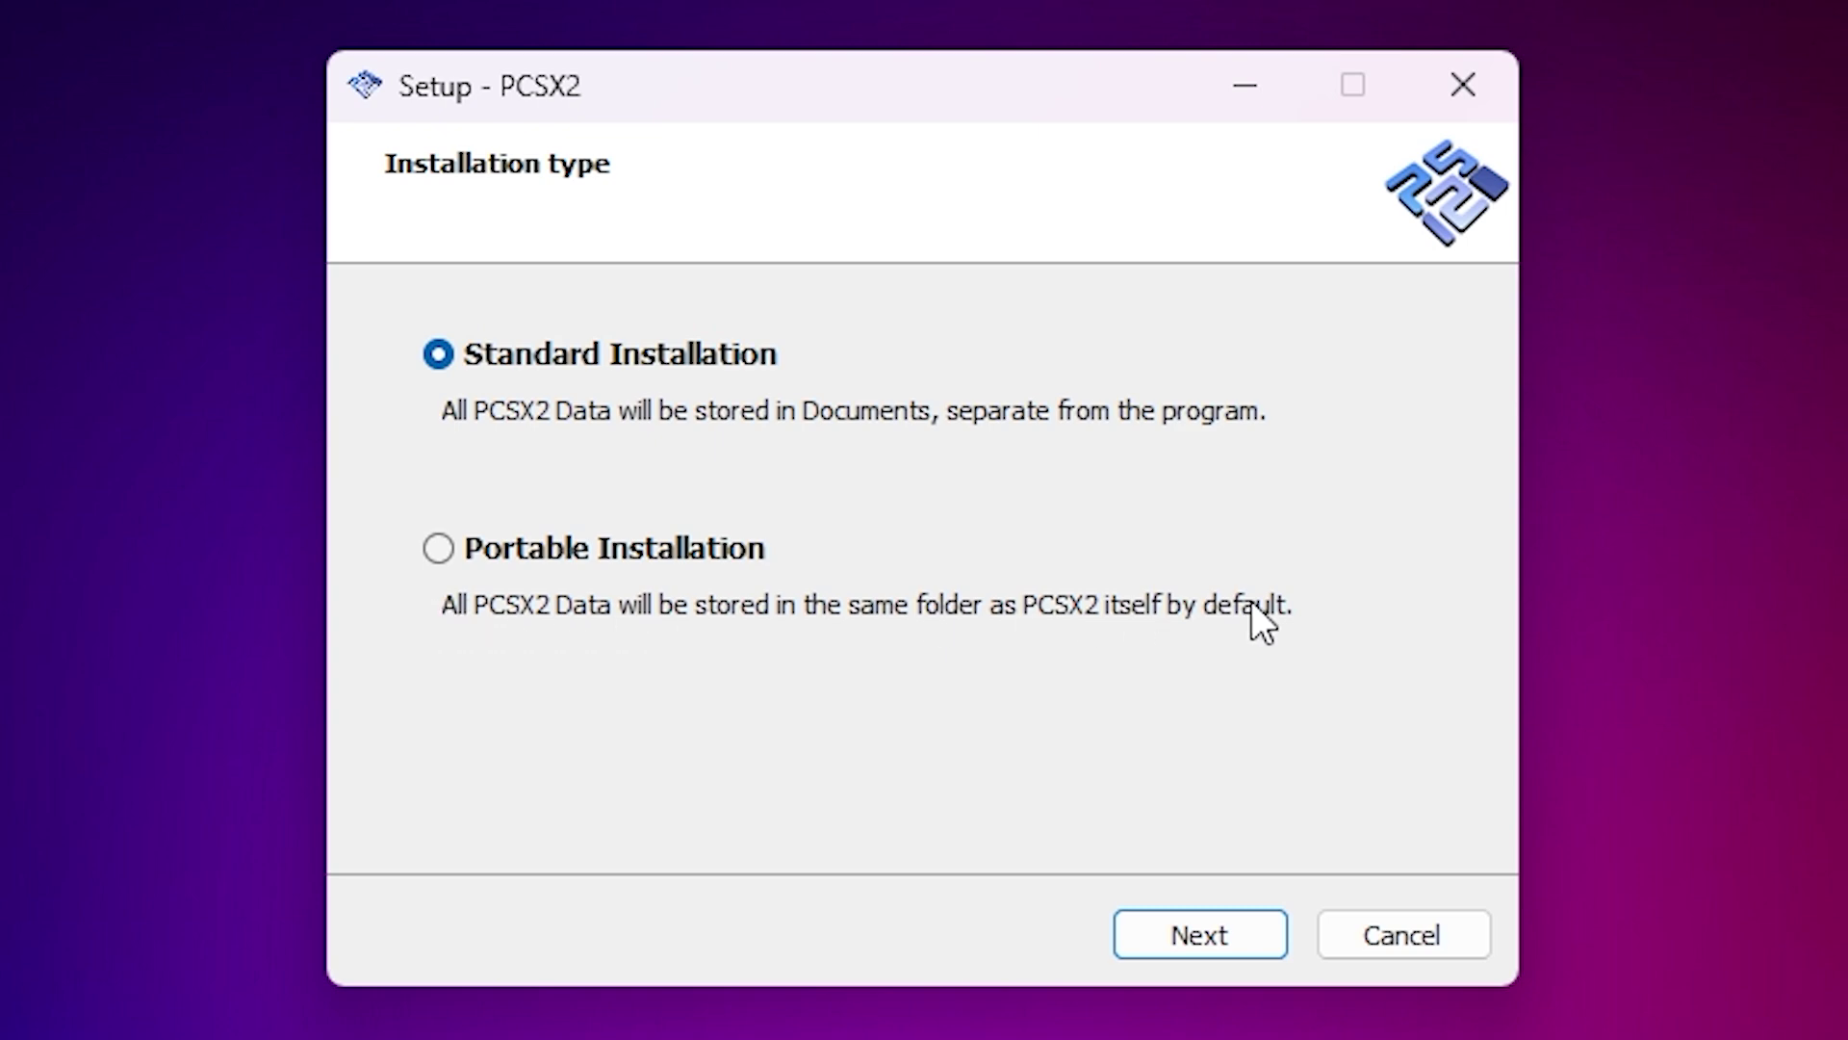
Install PCSX2 as a portable installation in C:\PCSX2 with a desktop shortcut, and launch it on finishing.
{"action": "left_click", "coordinate": [438, 548]}
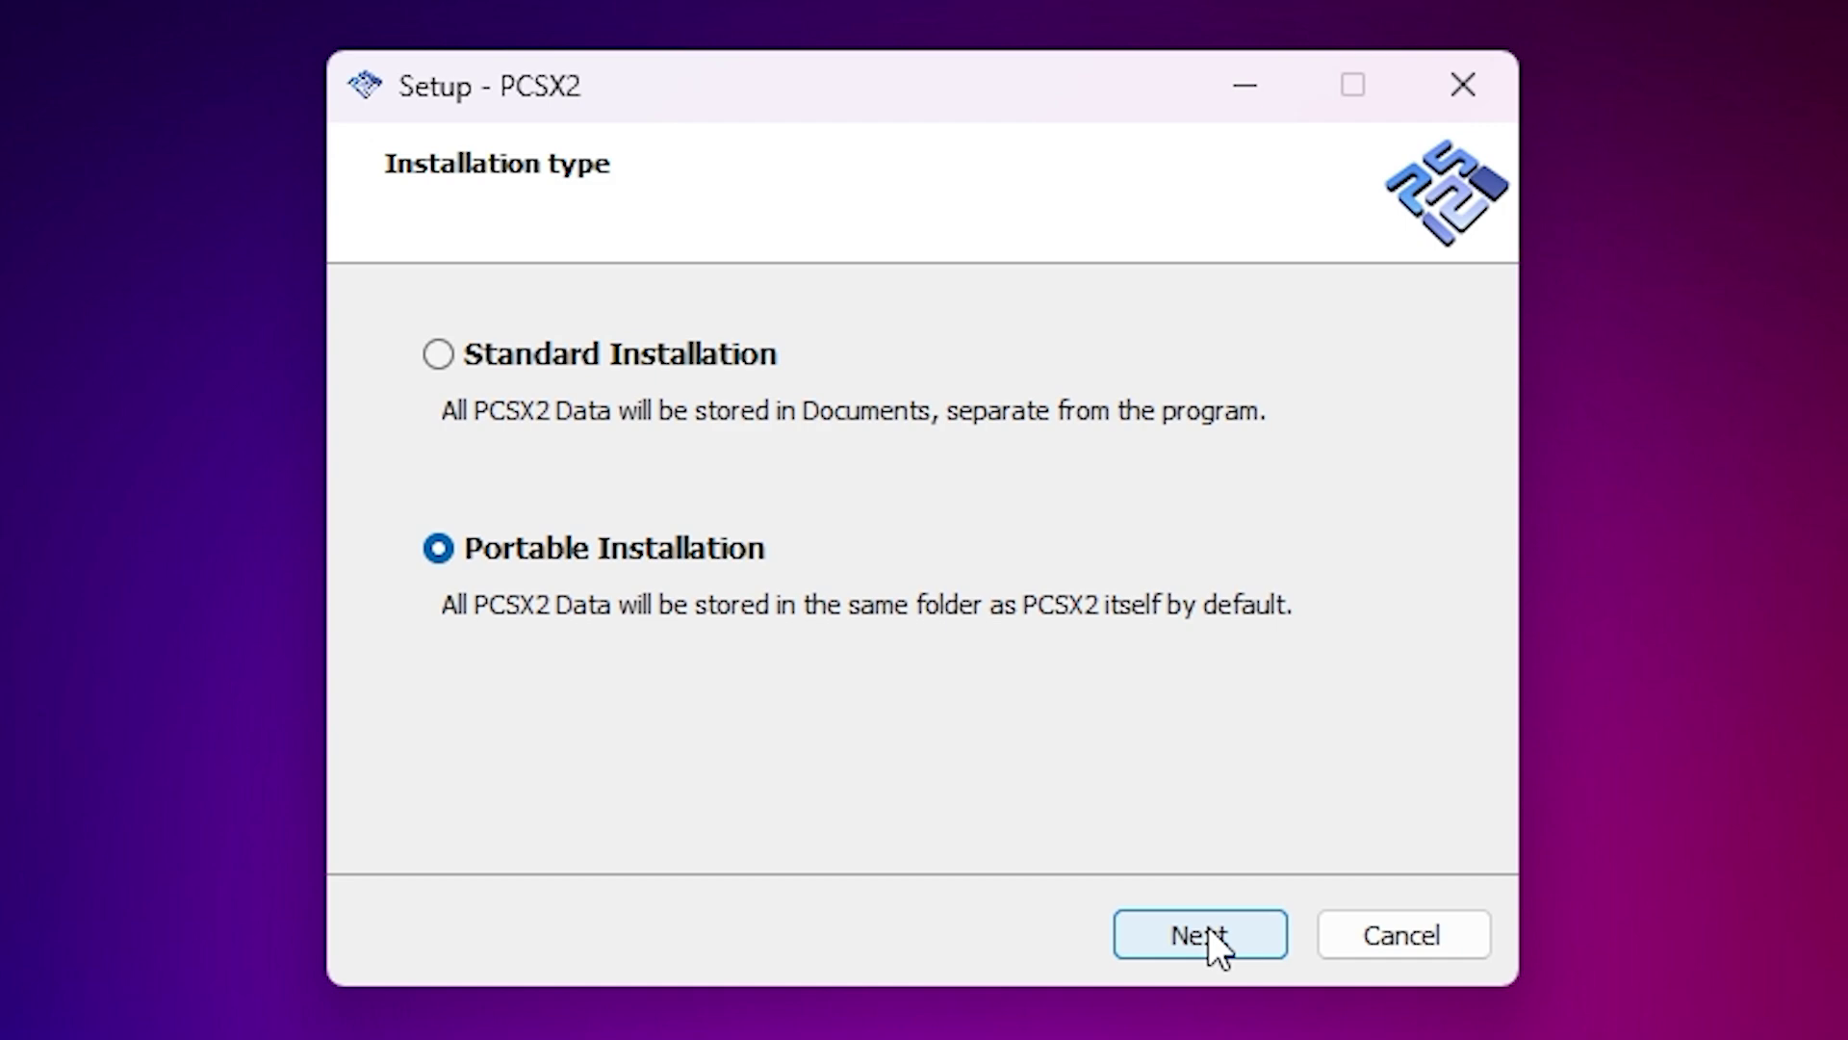
{"action": "left_click", "coordinate": [1209, 926]}
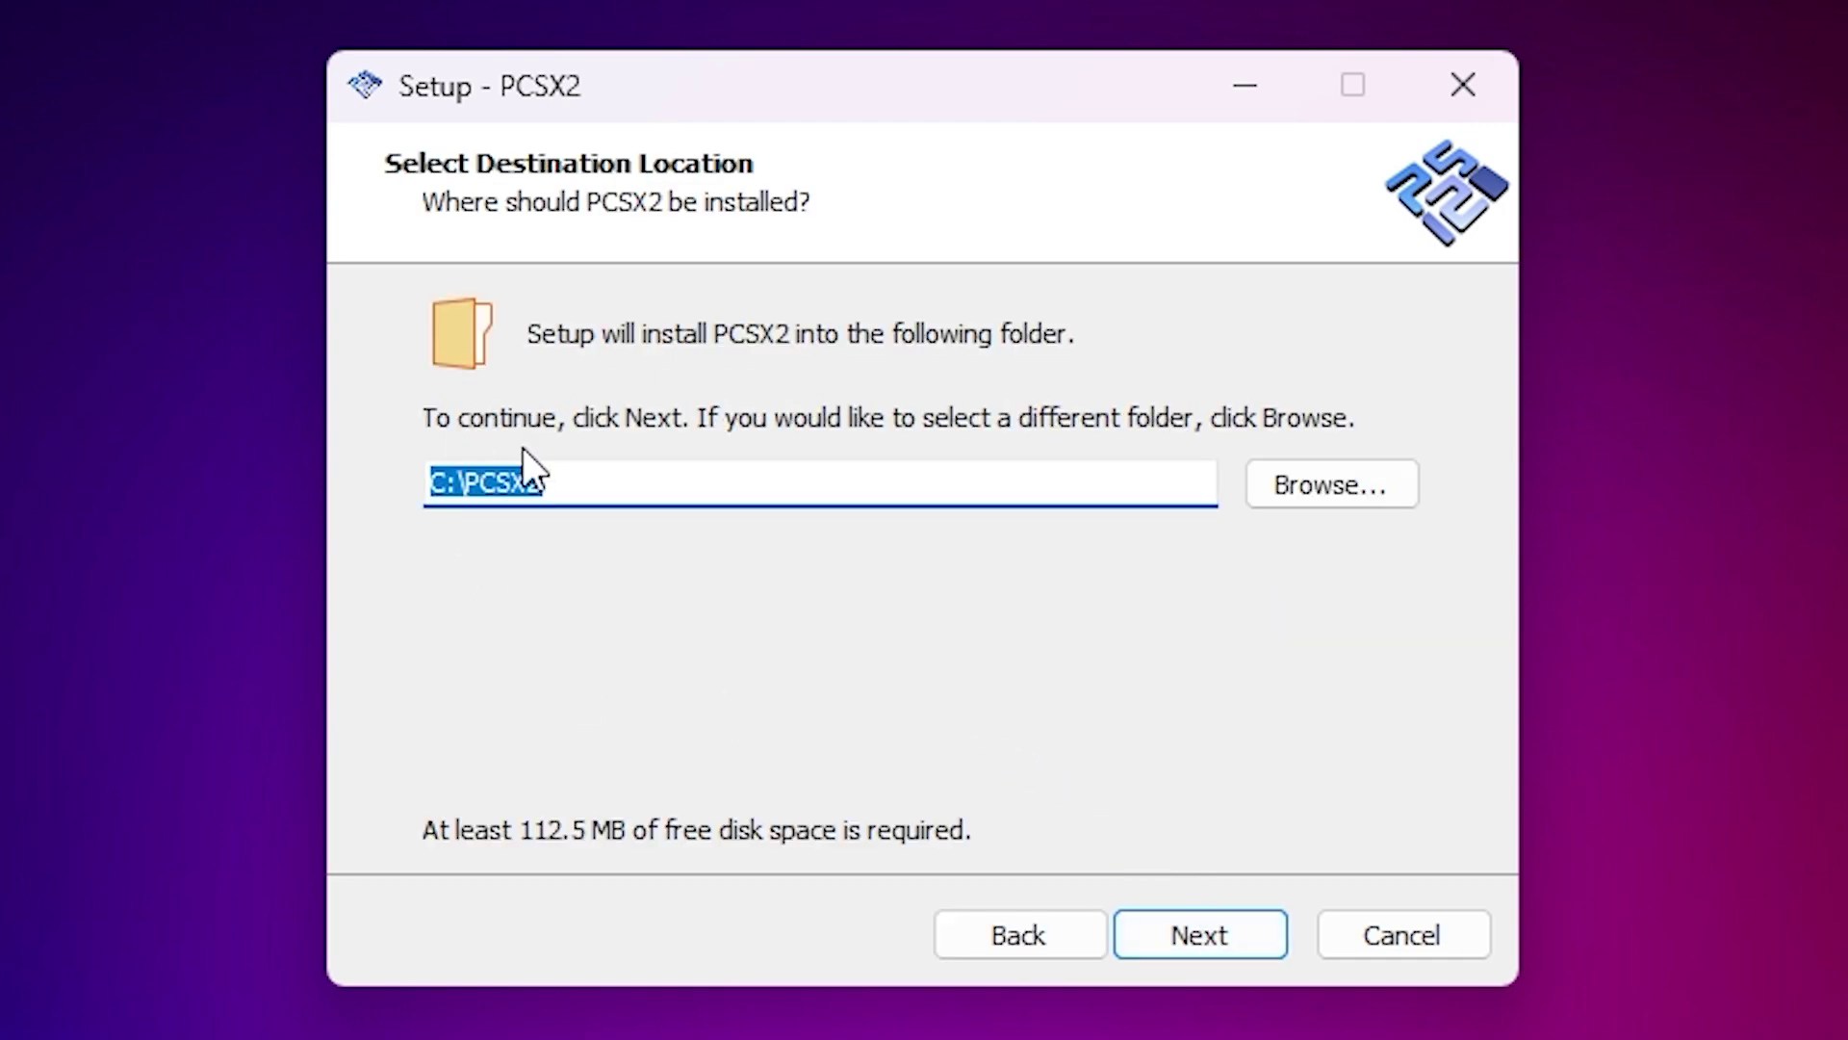
{"action": "left_click", "coordinate": [1215, 921]}
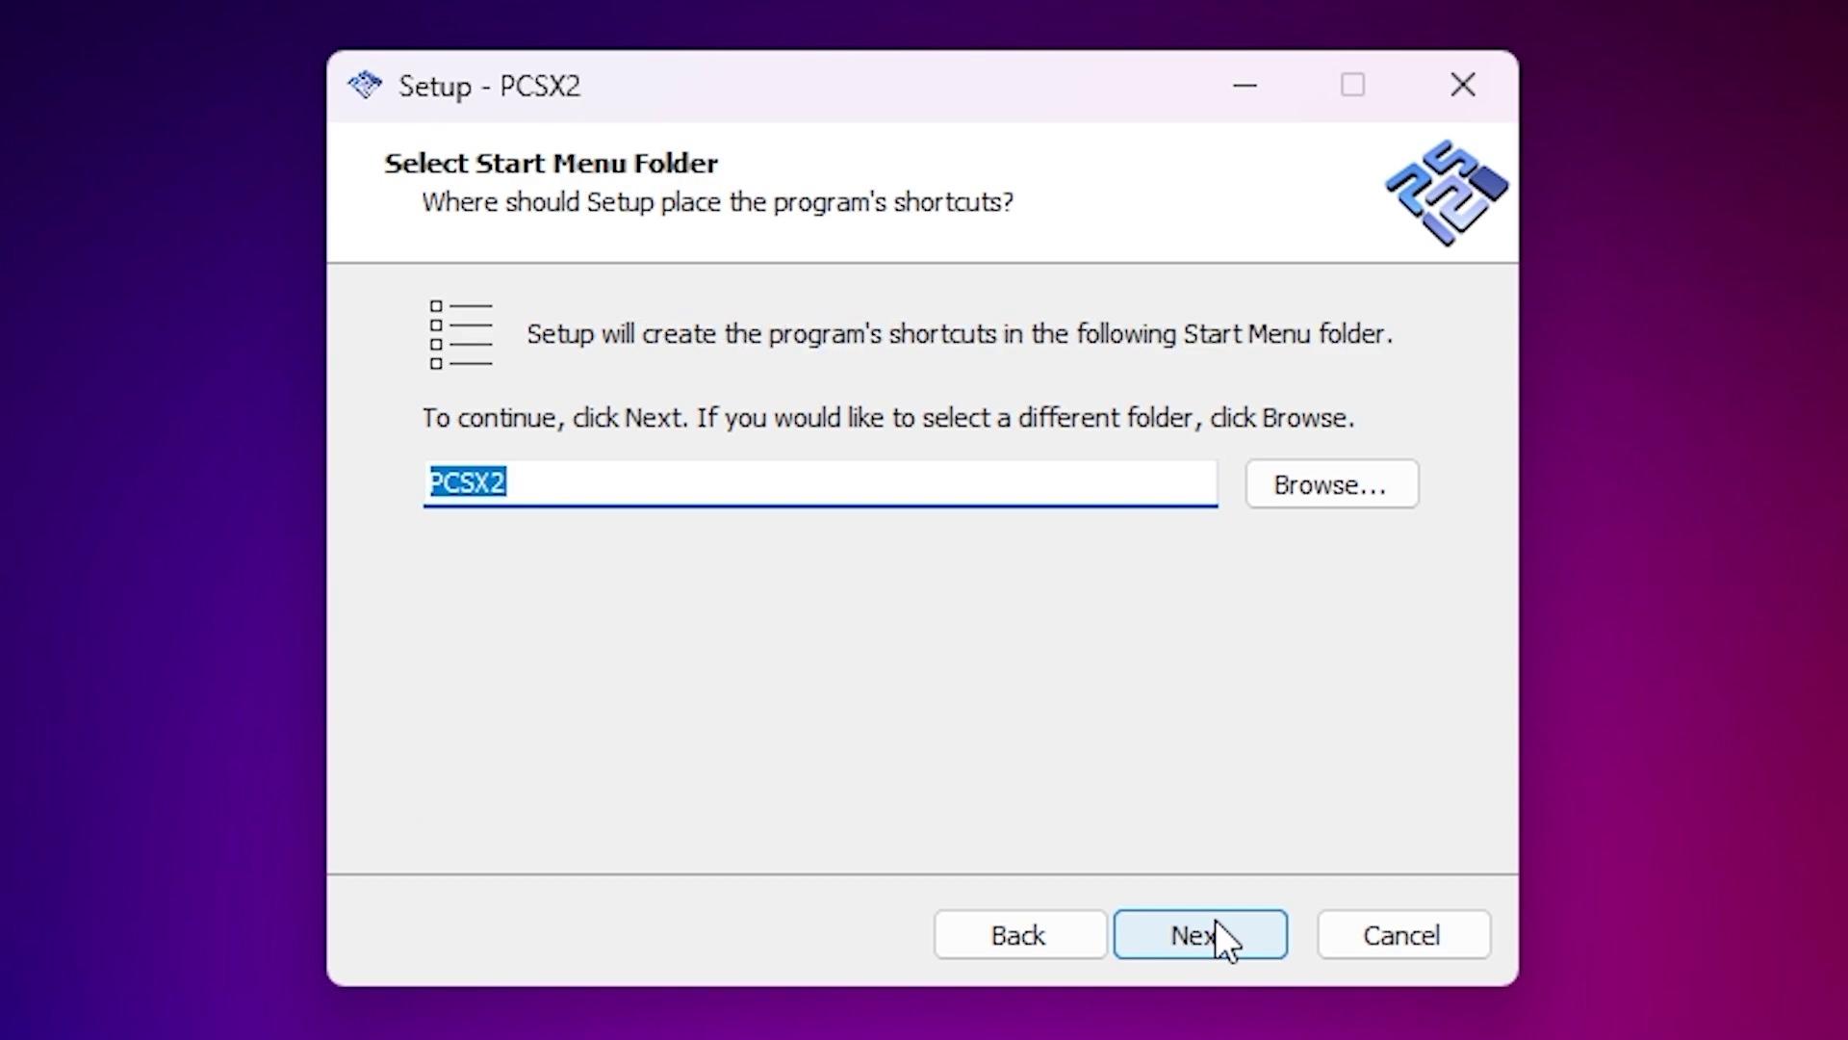
{"action": "left_click", "coordinate": [1215, 919]}
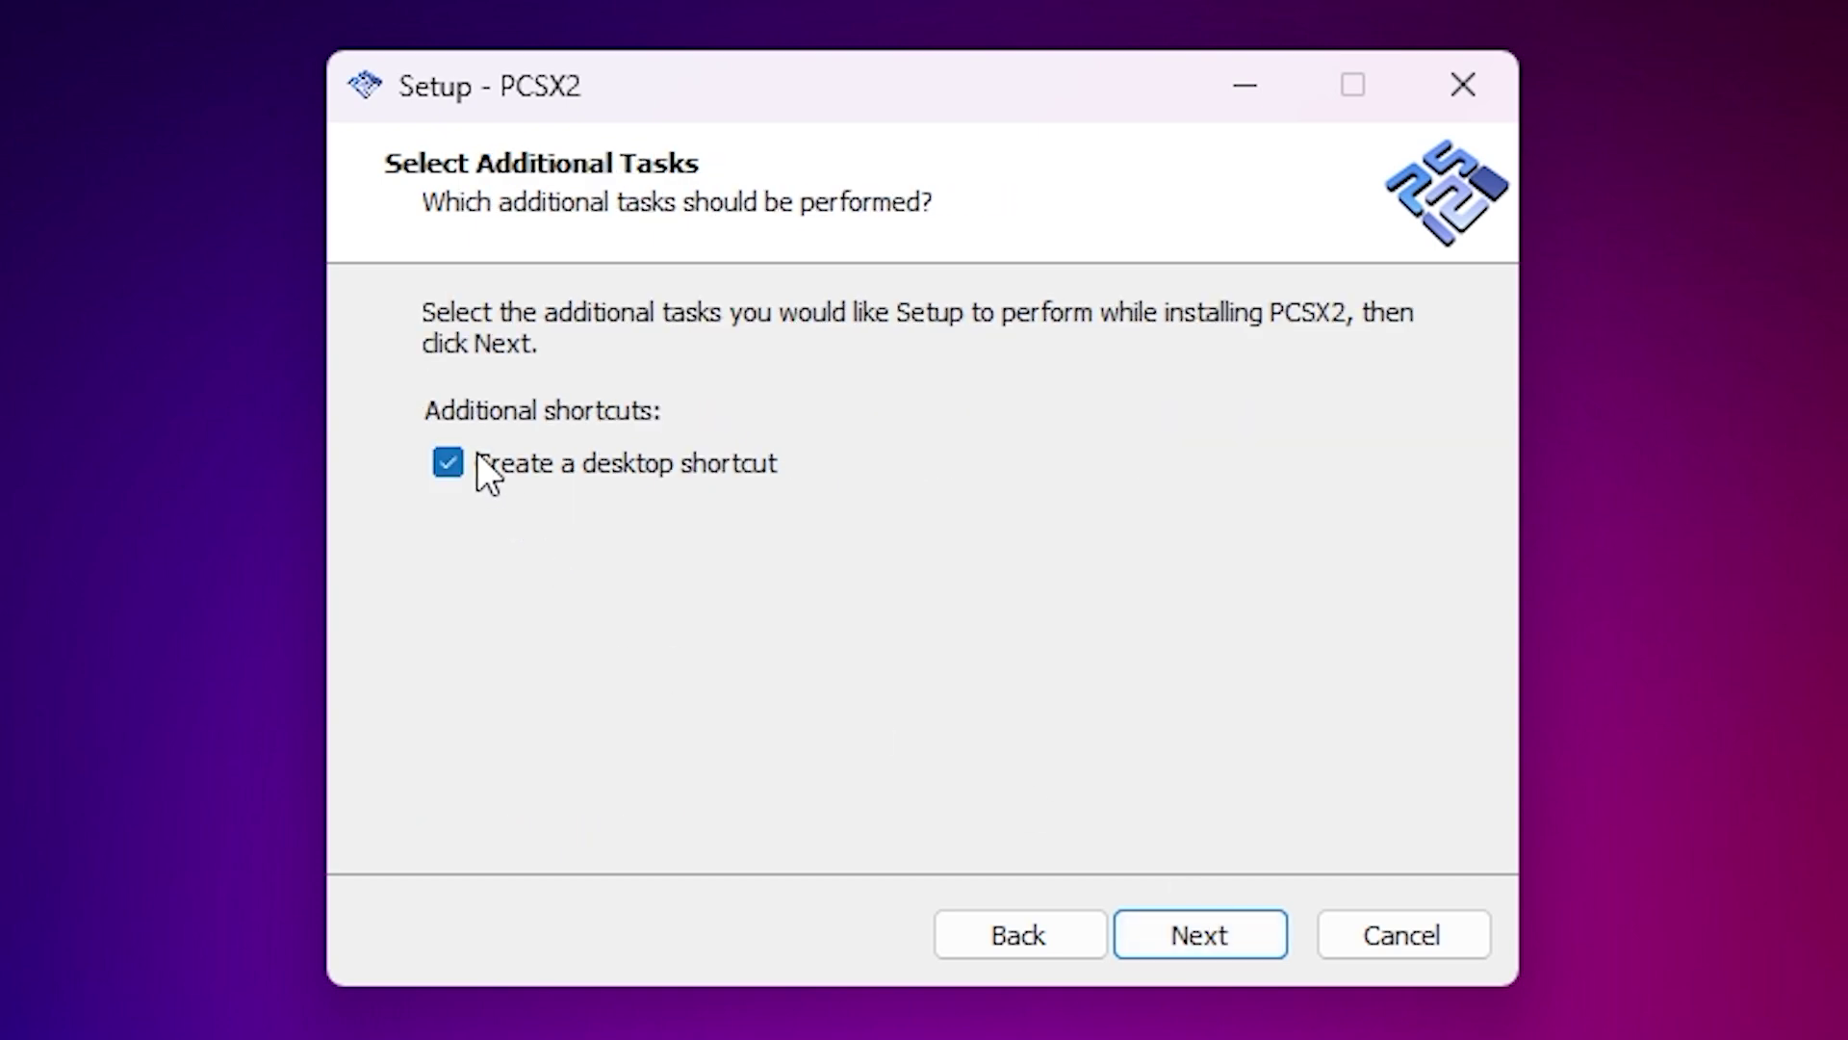
{"action": "left_click", "coordinate": [1226, 938]}
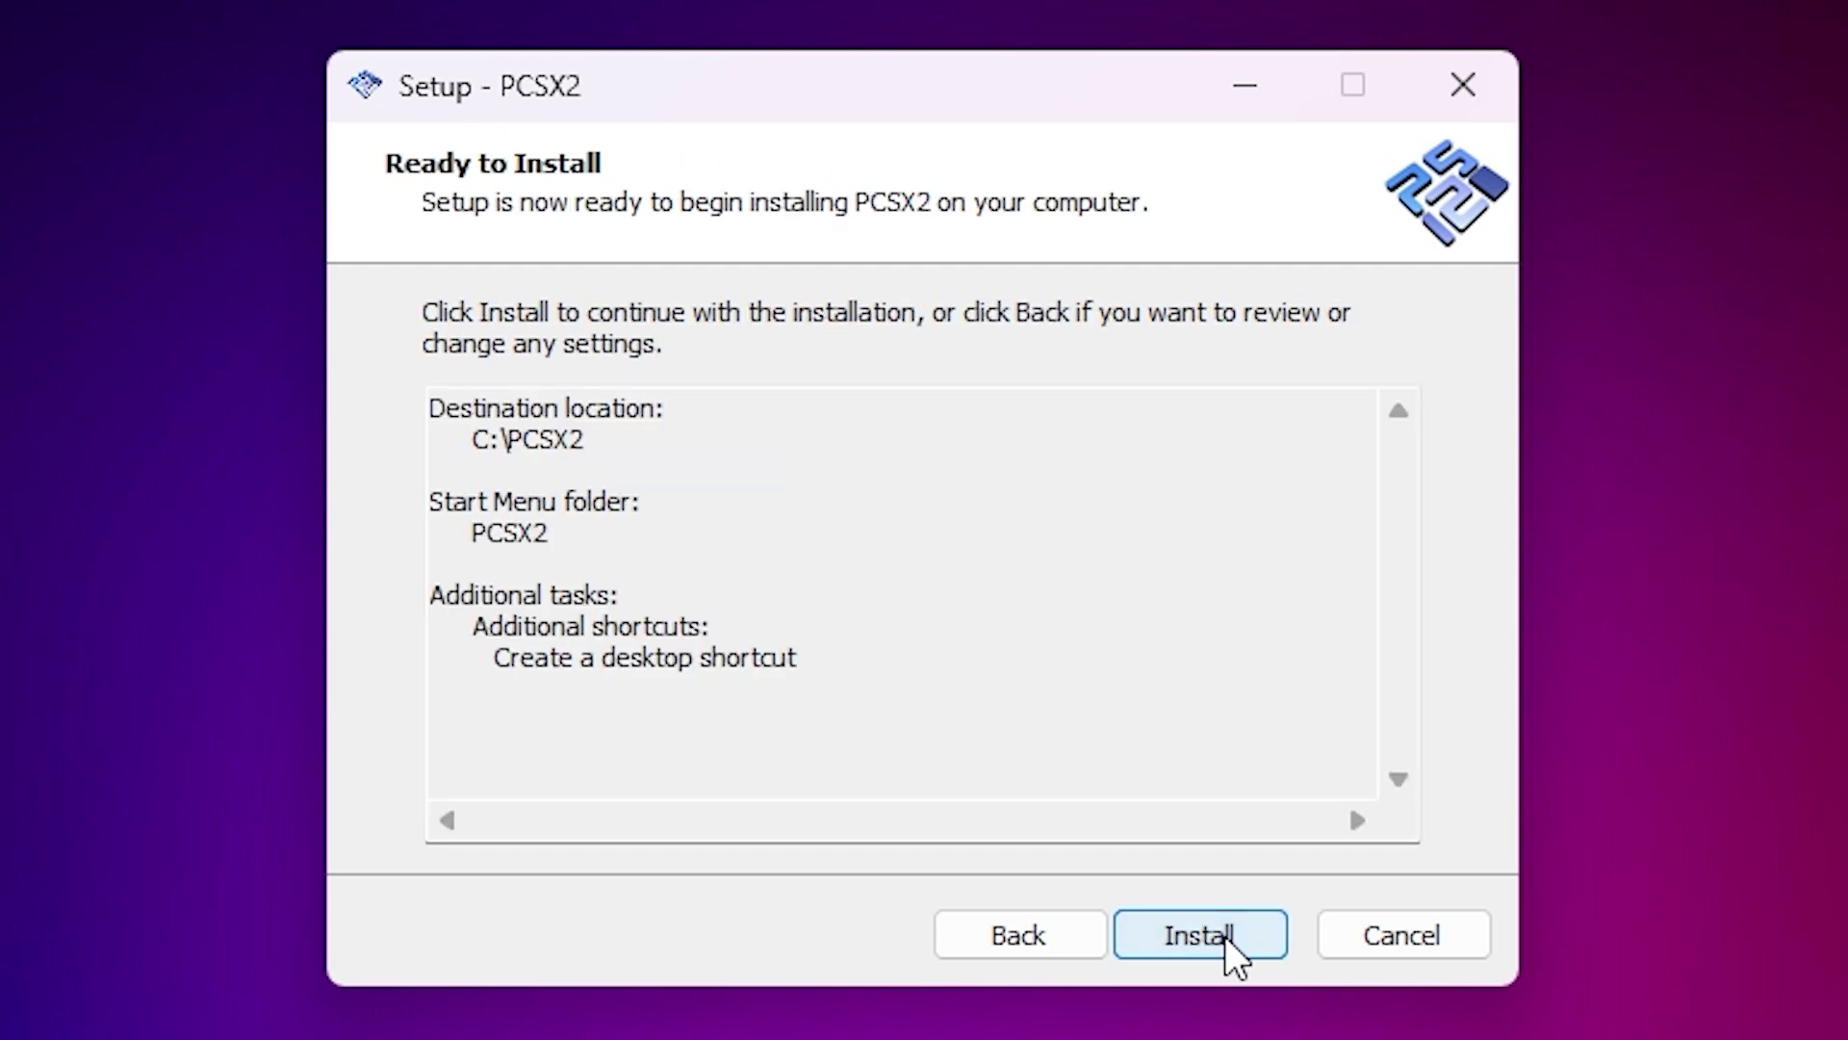
{"action": "left_click", "coordinate": [1226, 938]}
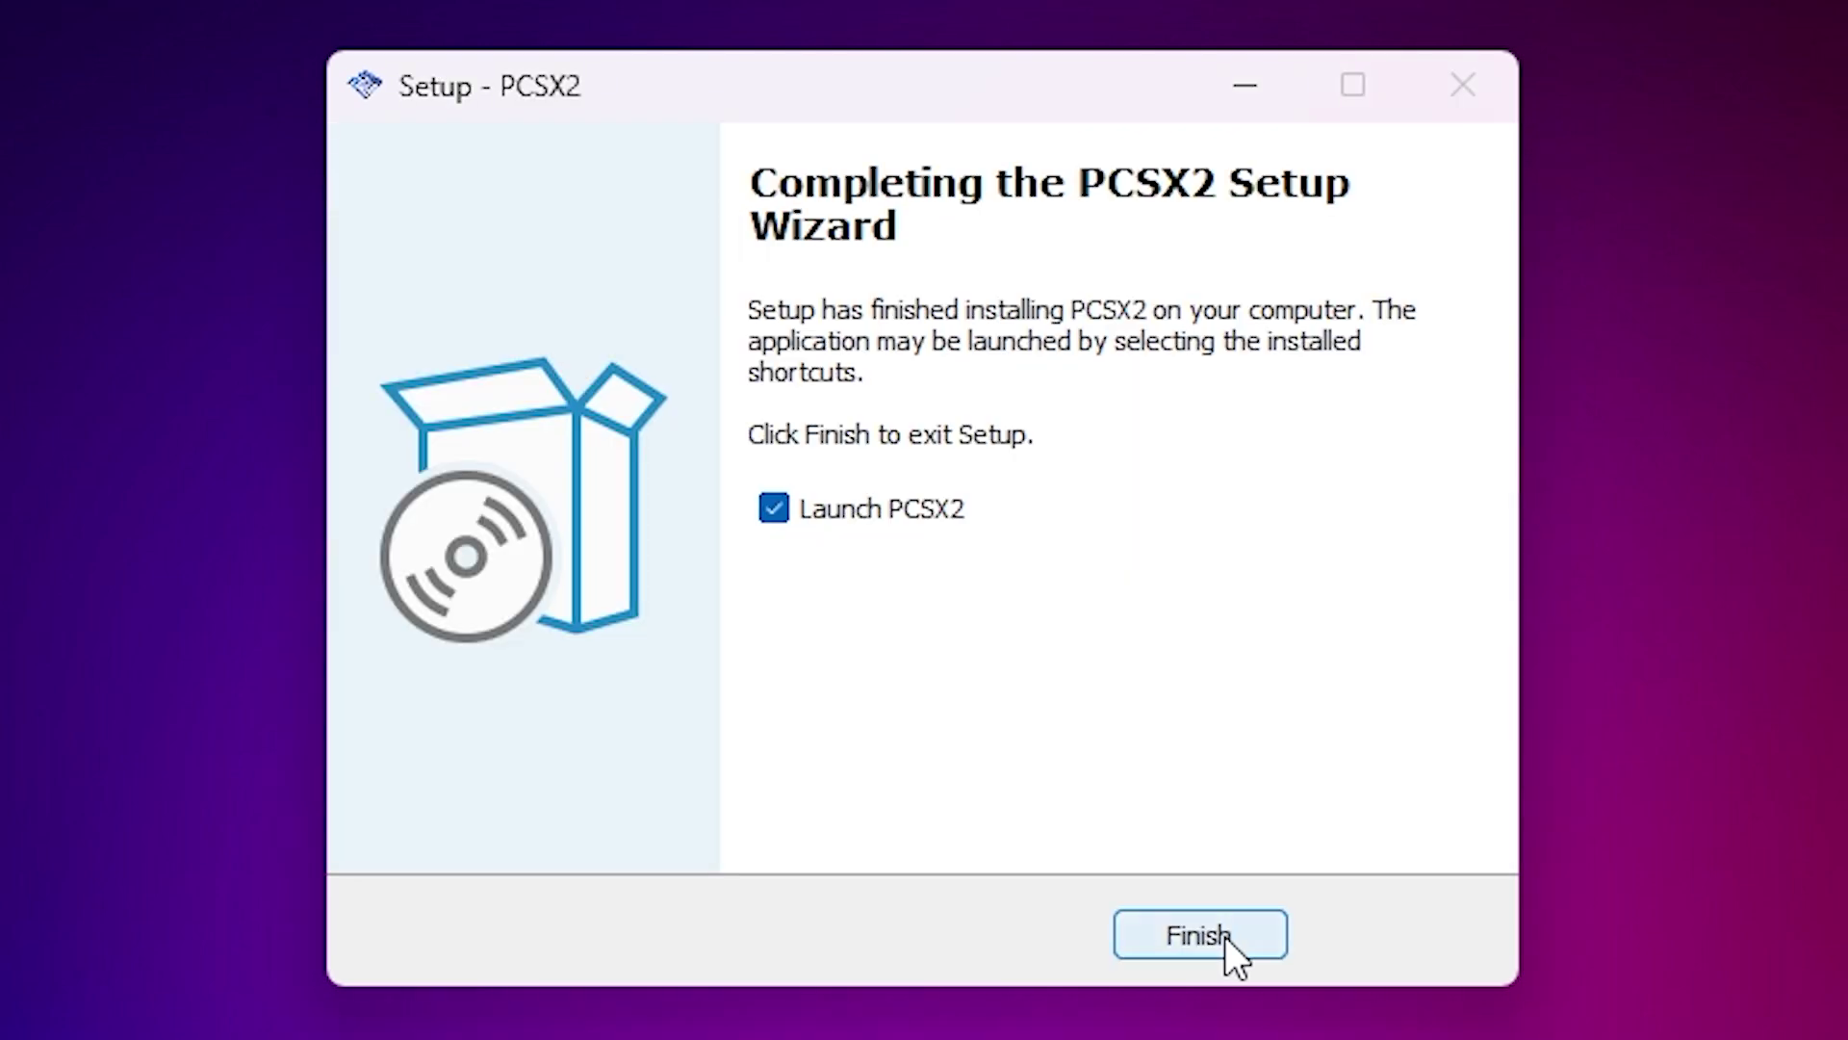
{"action": "left_click", "coordinate": [1227, 937]}
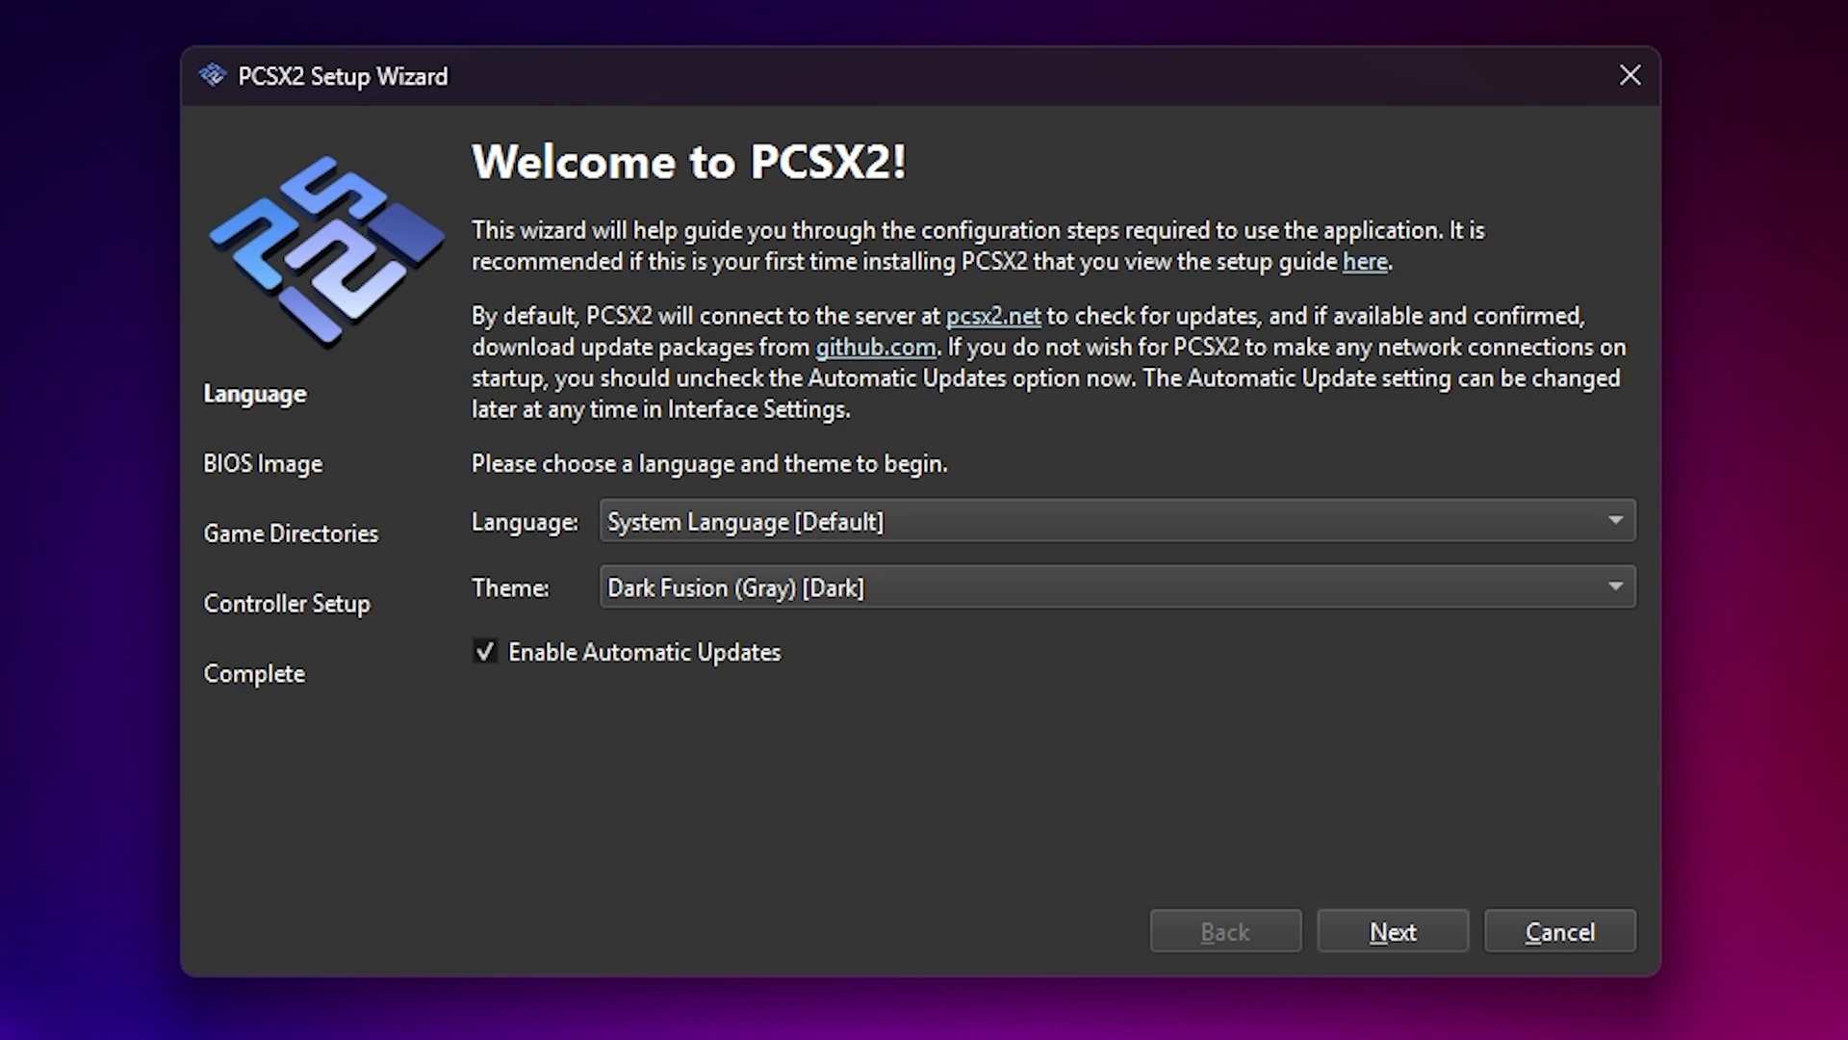
Set the setup wizard's theme to Sapphire (Black/Blue) [Dark] and proceed to the BIOS image page.
{"action": "key", "text": "Down"}
{"action": "left_click", "coordinate": [753, 572]}
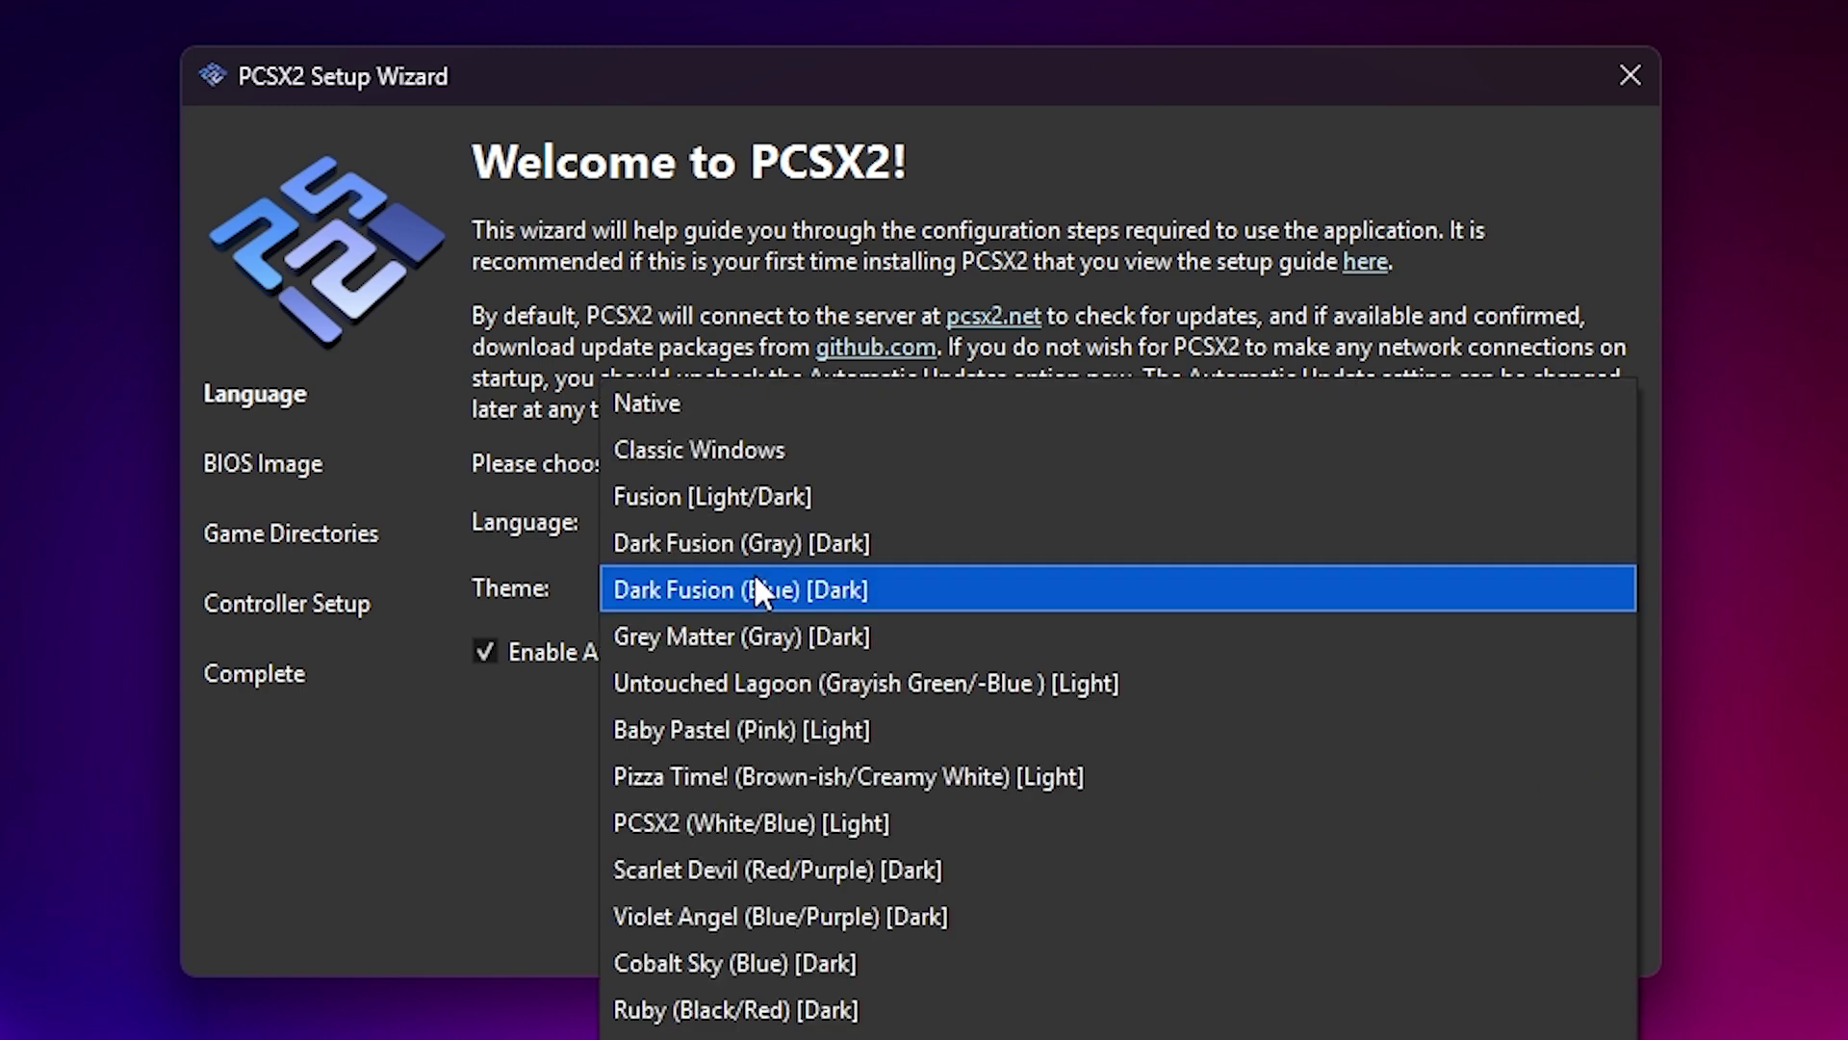
{"action": "left_click", "coordinate": [812, 820]}
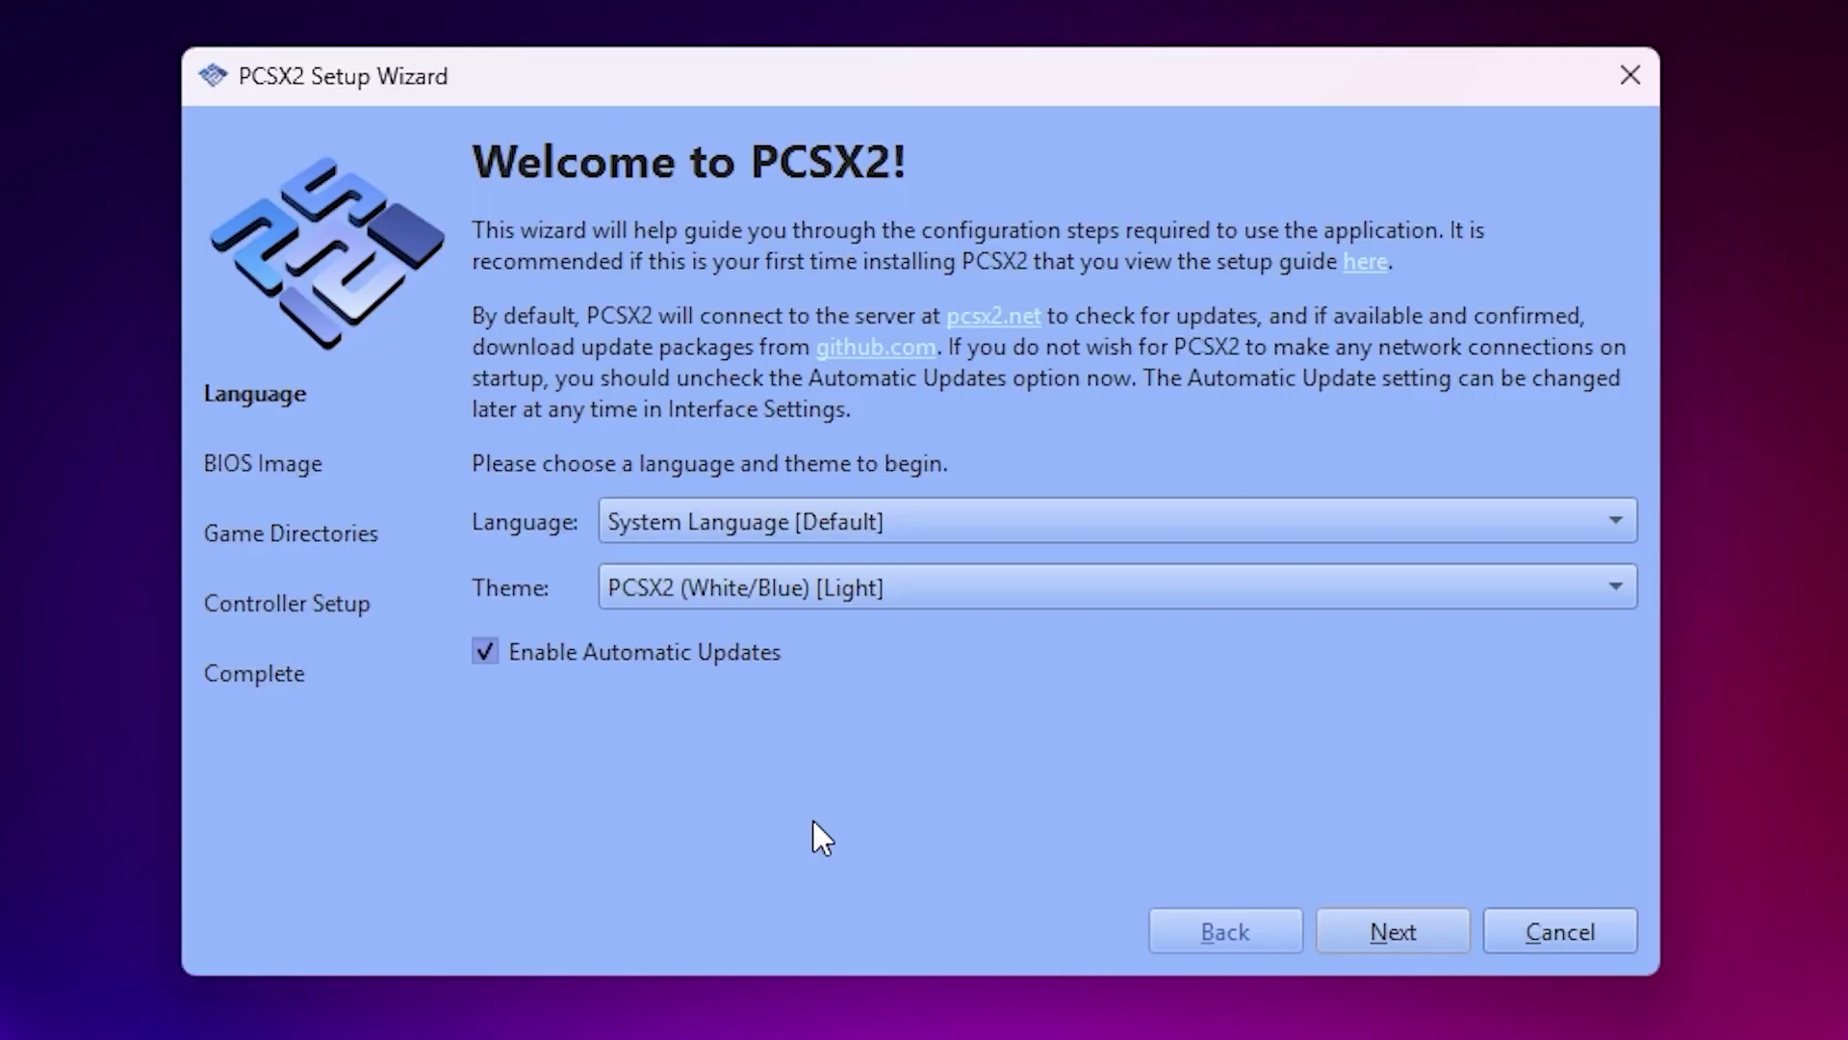
{"action": "left_click", "coordinate": [847, 589]}
{"action": "left_click", "coordinate": [800, 826]}
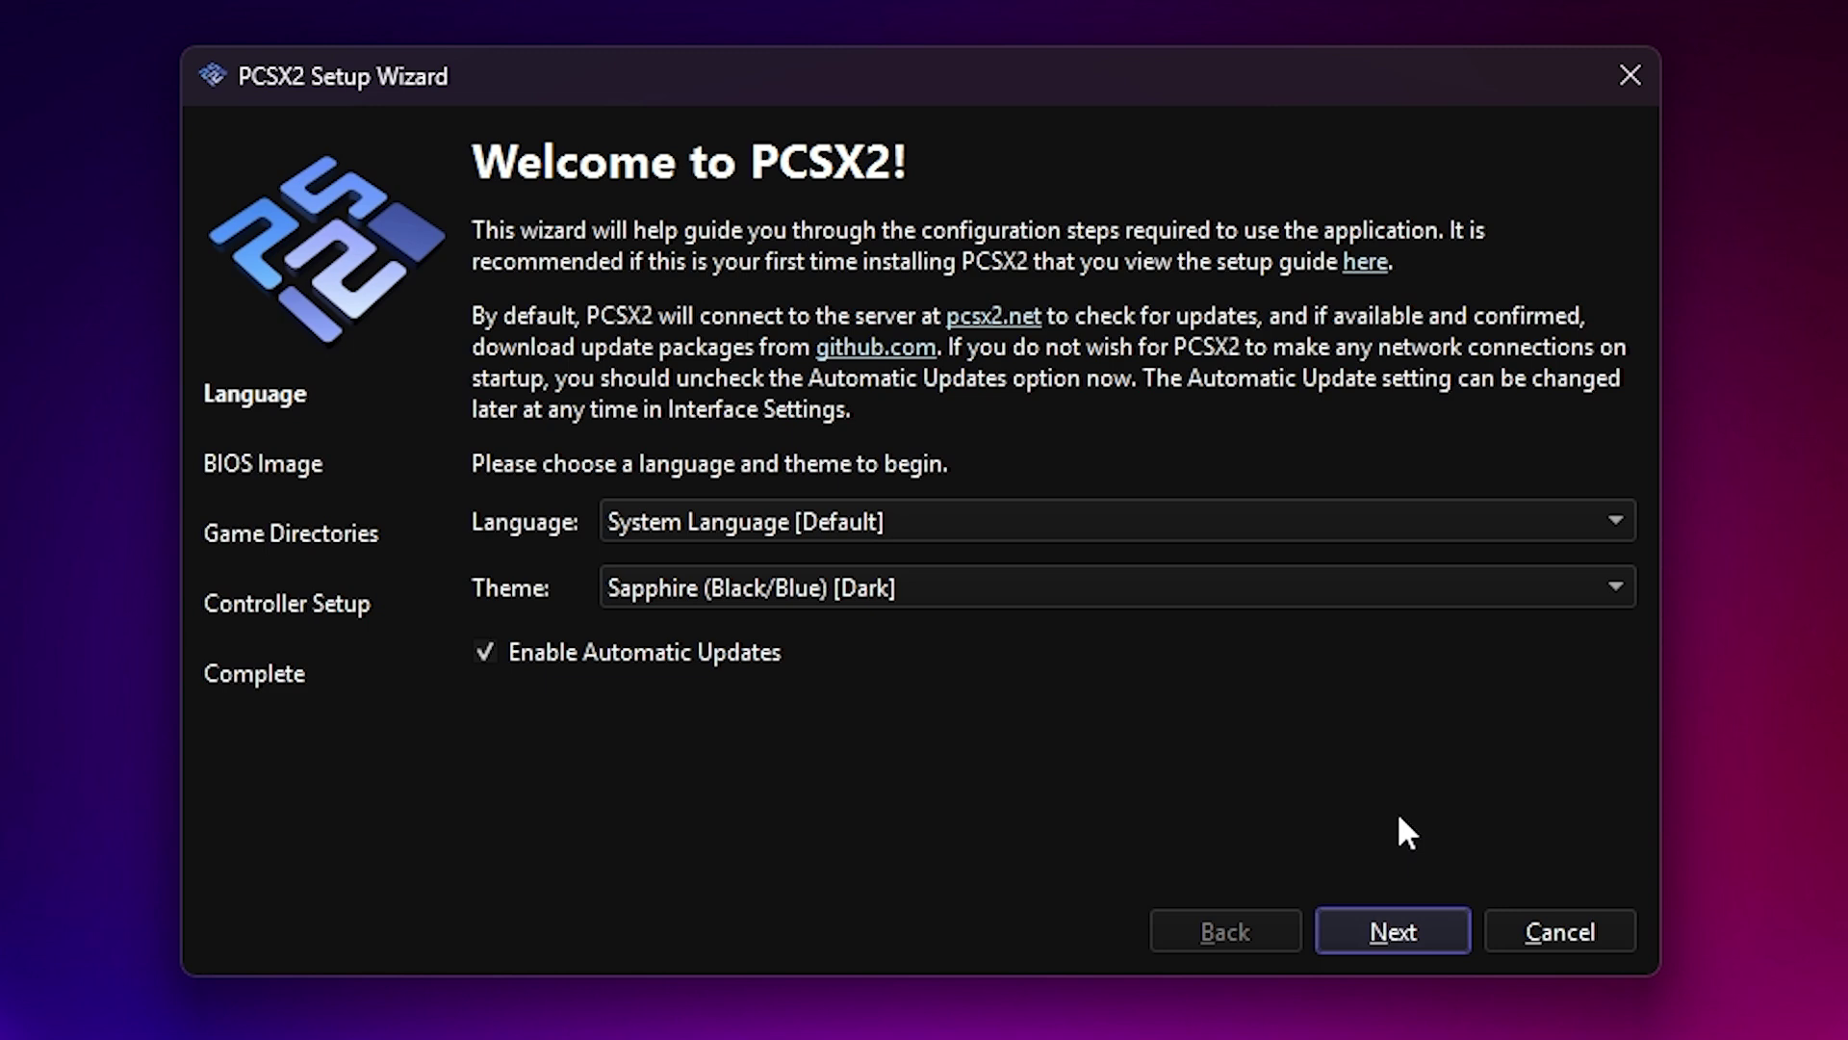
{"action": "left_click", "coordinate": [1386, 934]}
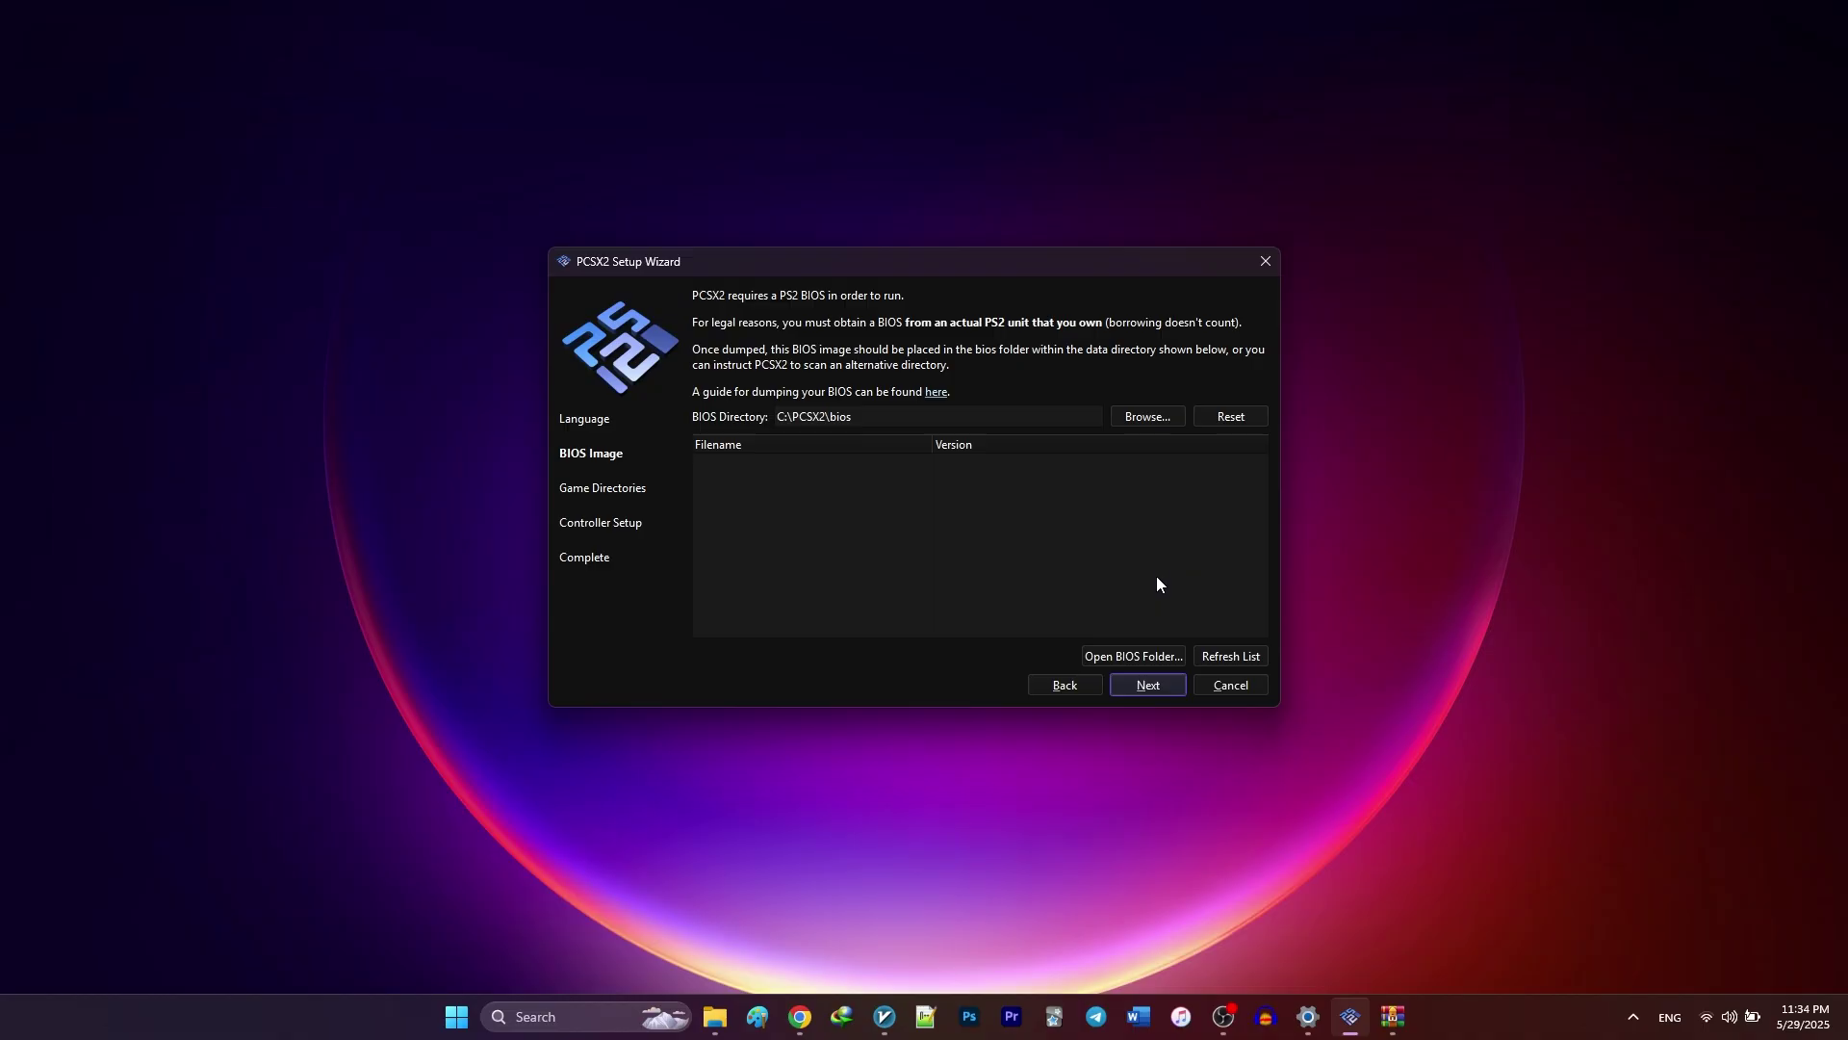
Extract all files and folders from the PS2_BIOS.zip archive into the C:\PCSX2\bios folder.
{"action": "left_click", "coordinate": [1134, 656]}
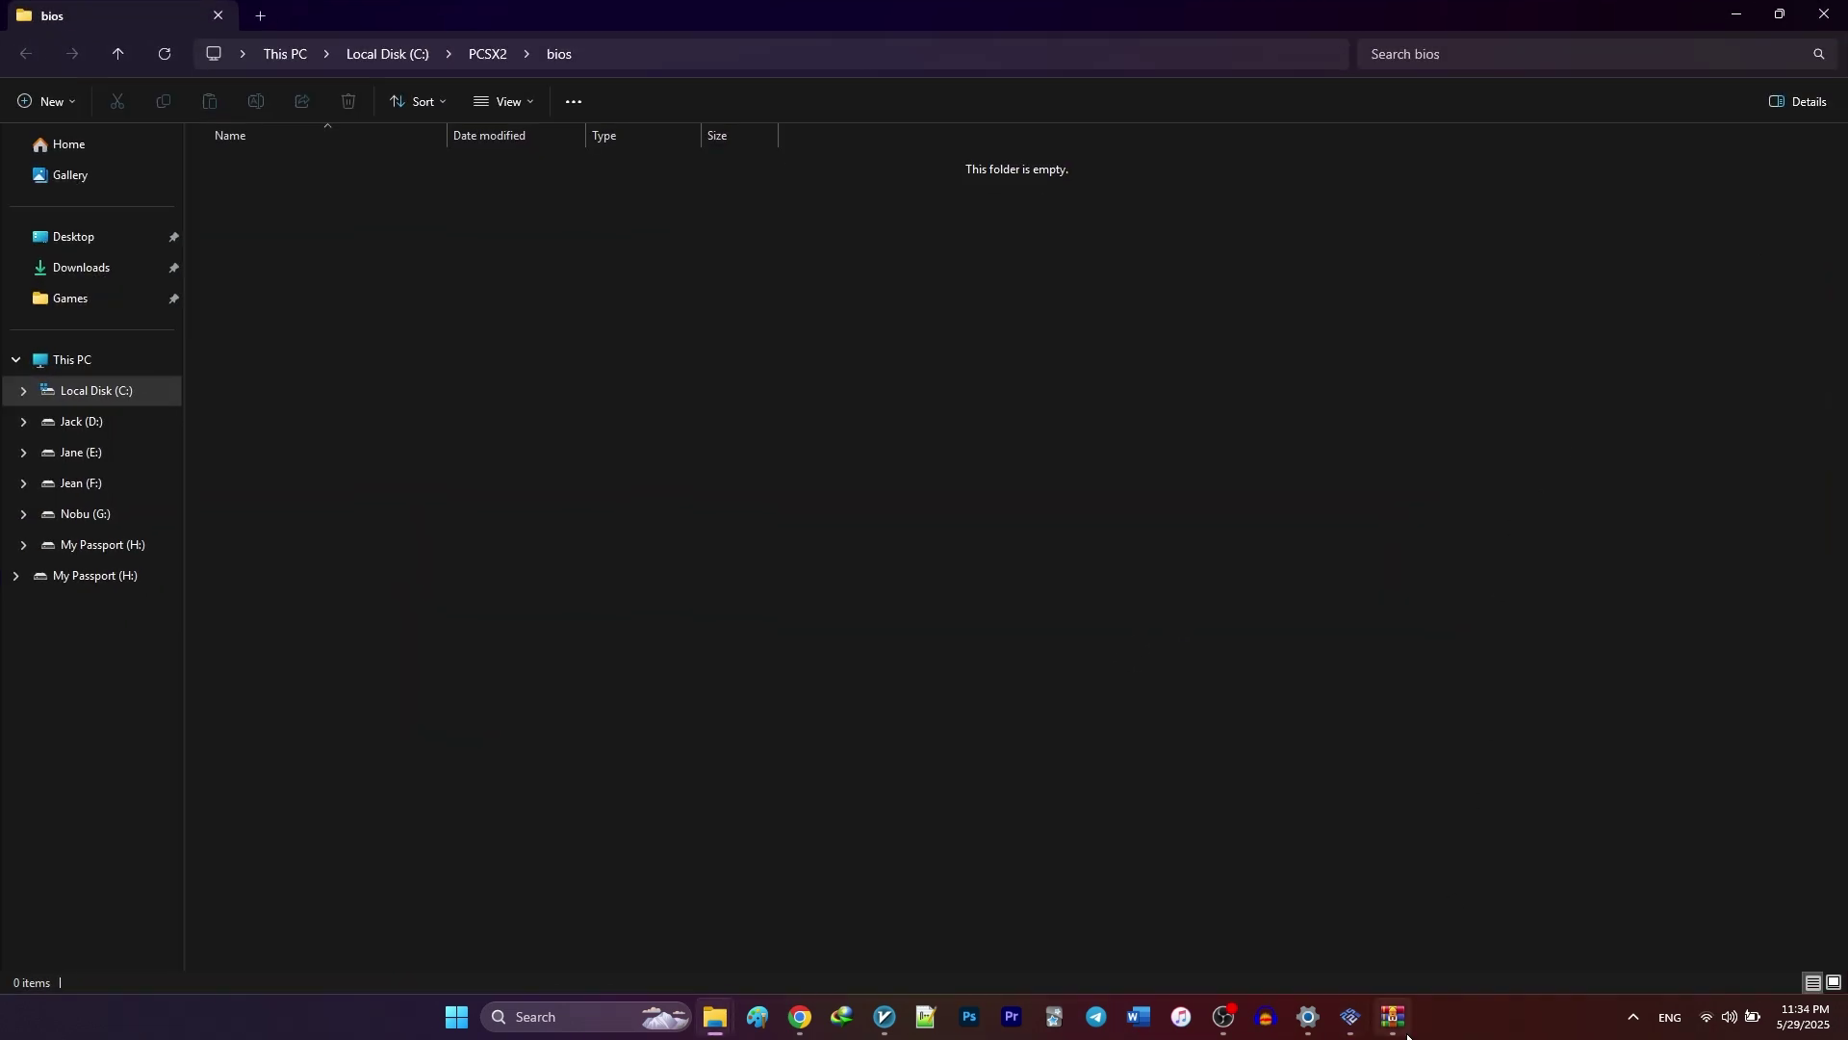
{"action": "left_click", "coordinate": [1393, 1017]}
{"action": "left_click", "coordinate": [840, 556]}
{"action": "key", "text": "ctrl+a"}
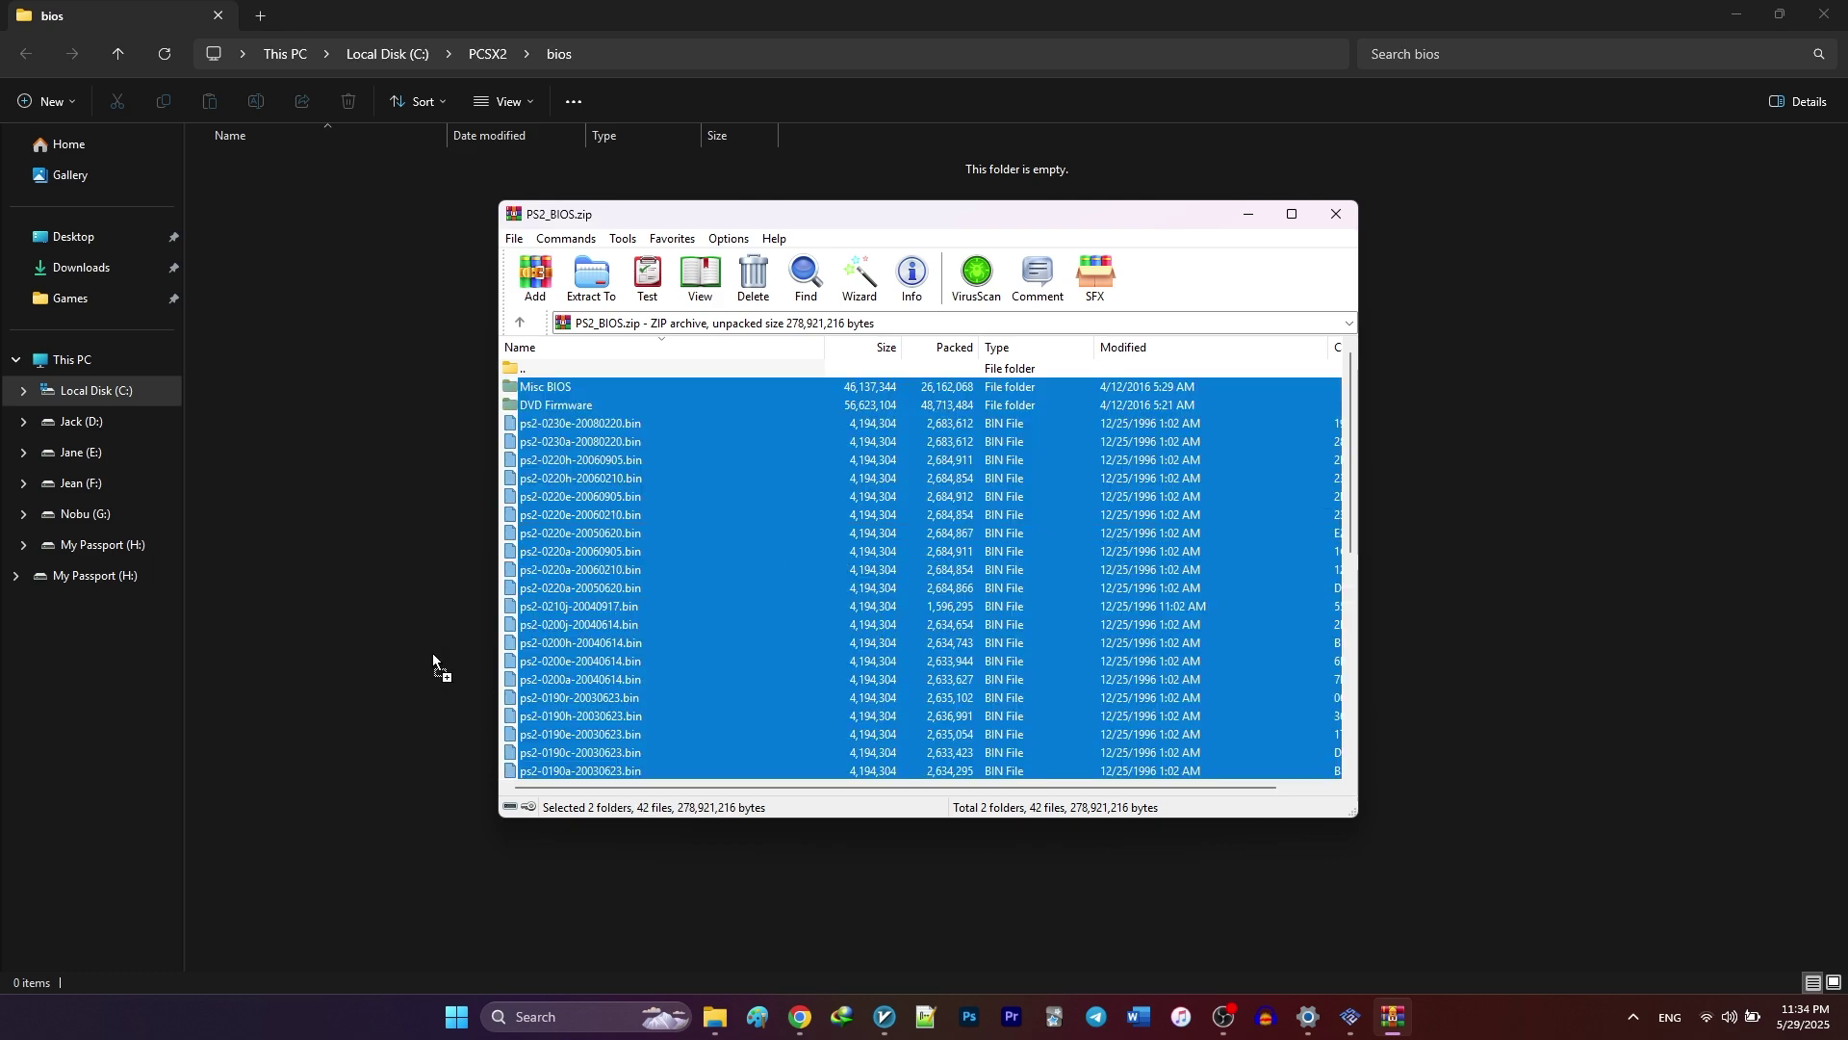
{"action": "left_click_drag", "start_coordinate": [432, 653], "coordinate": [343, 614]}
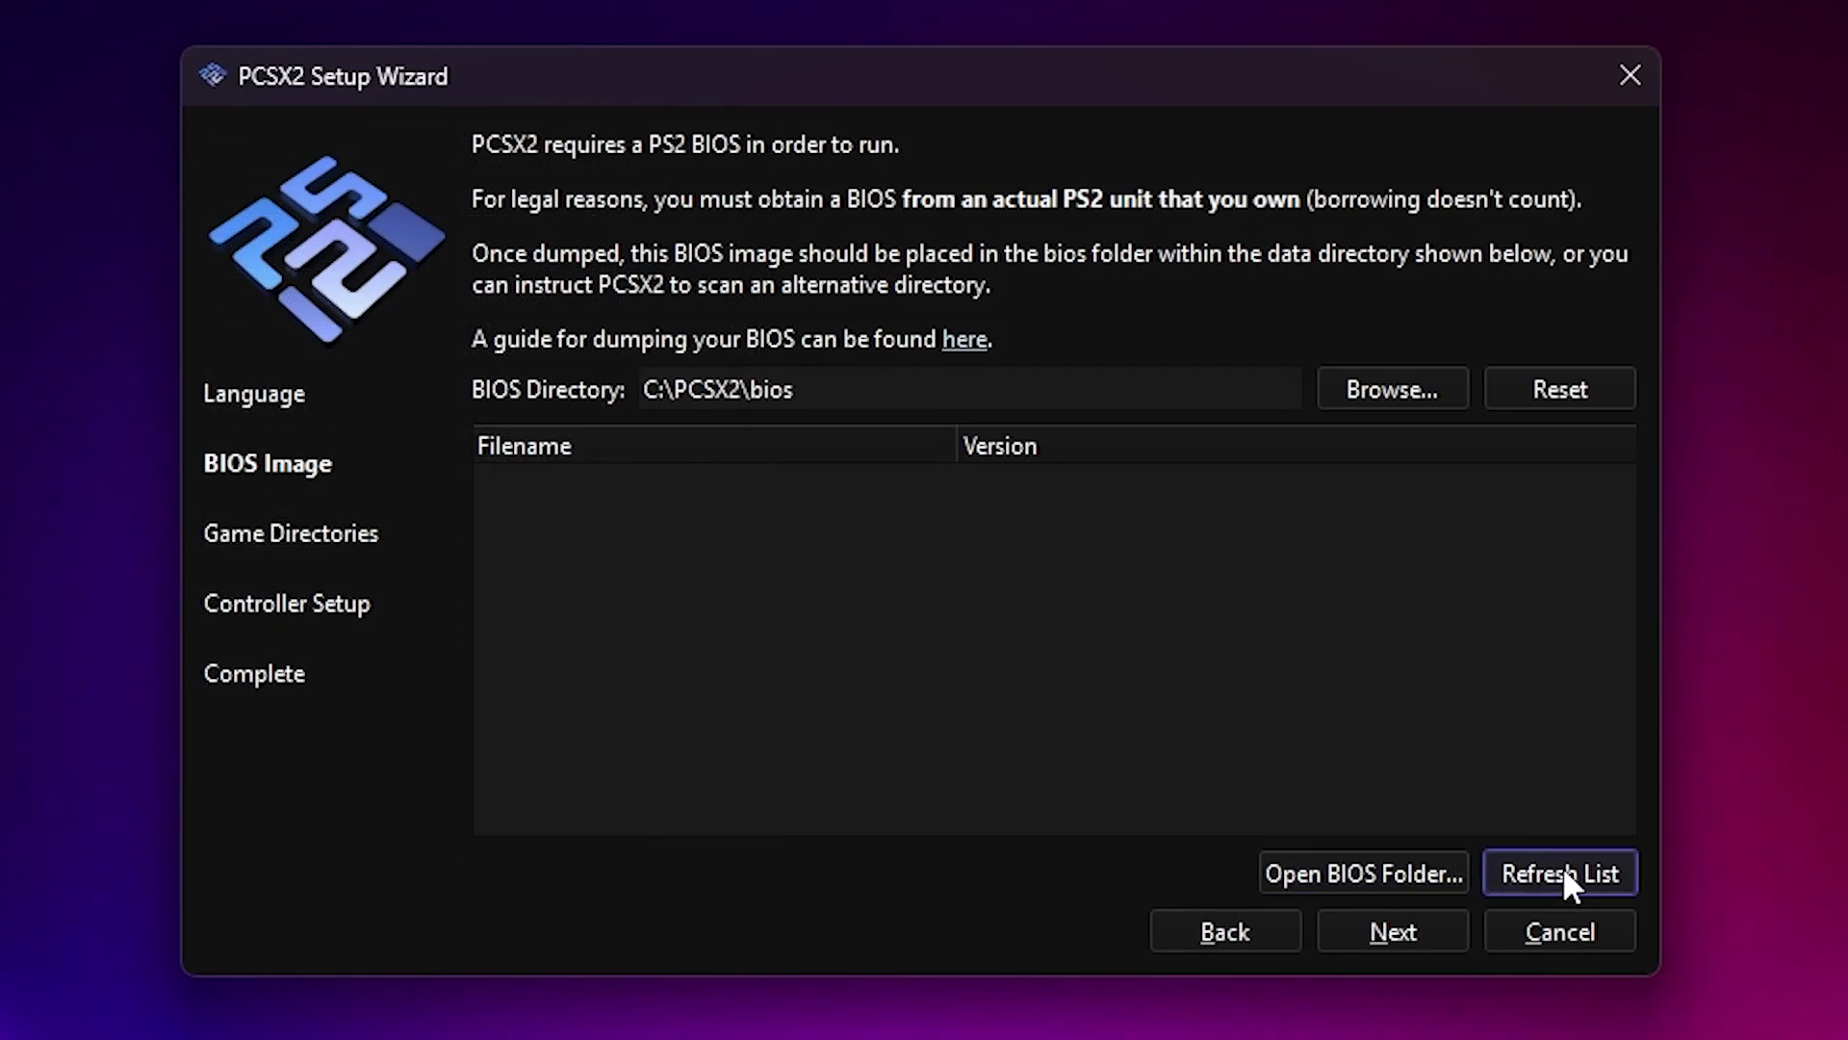
Refresh the BIOS list, choose the USA BIOS ps2-0230a-20080220.bin and proceed to the game directories.
{"action": "left_click", "coordinate": [1560, 873]}
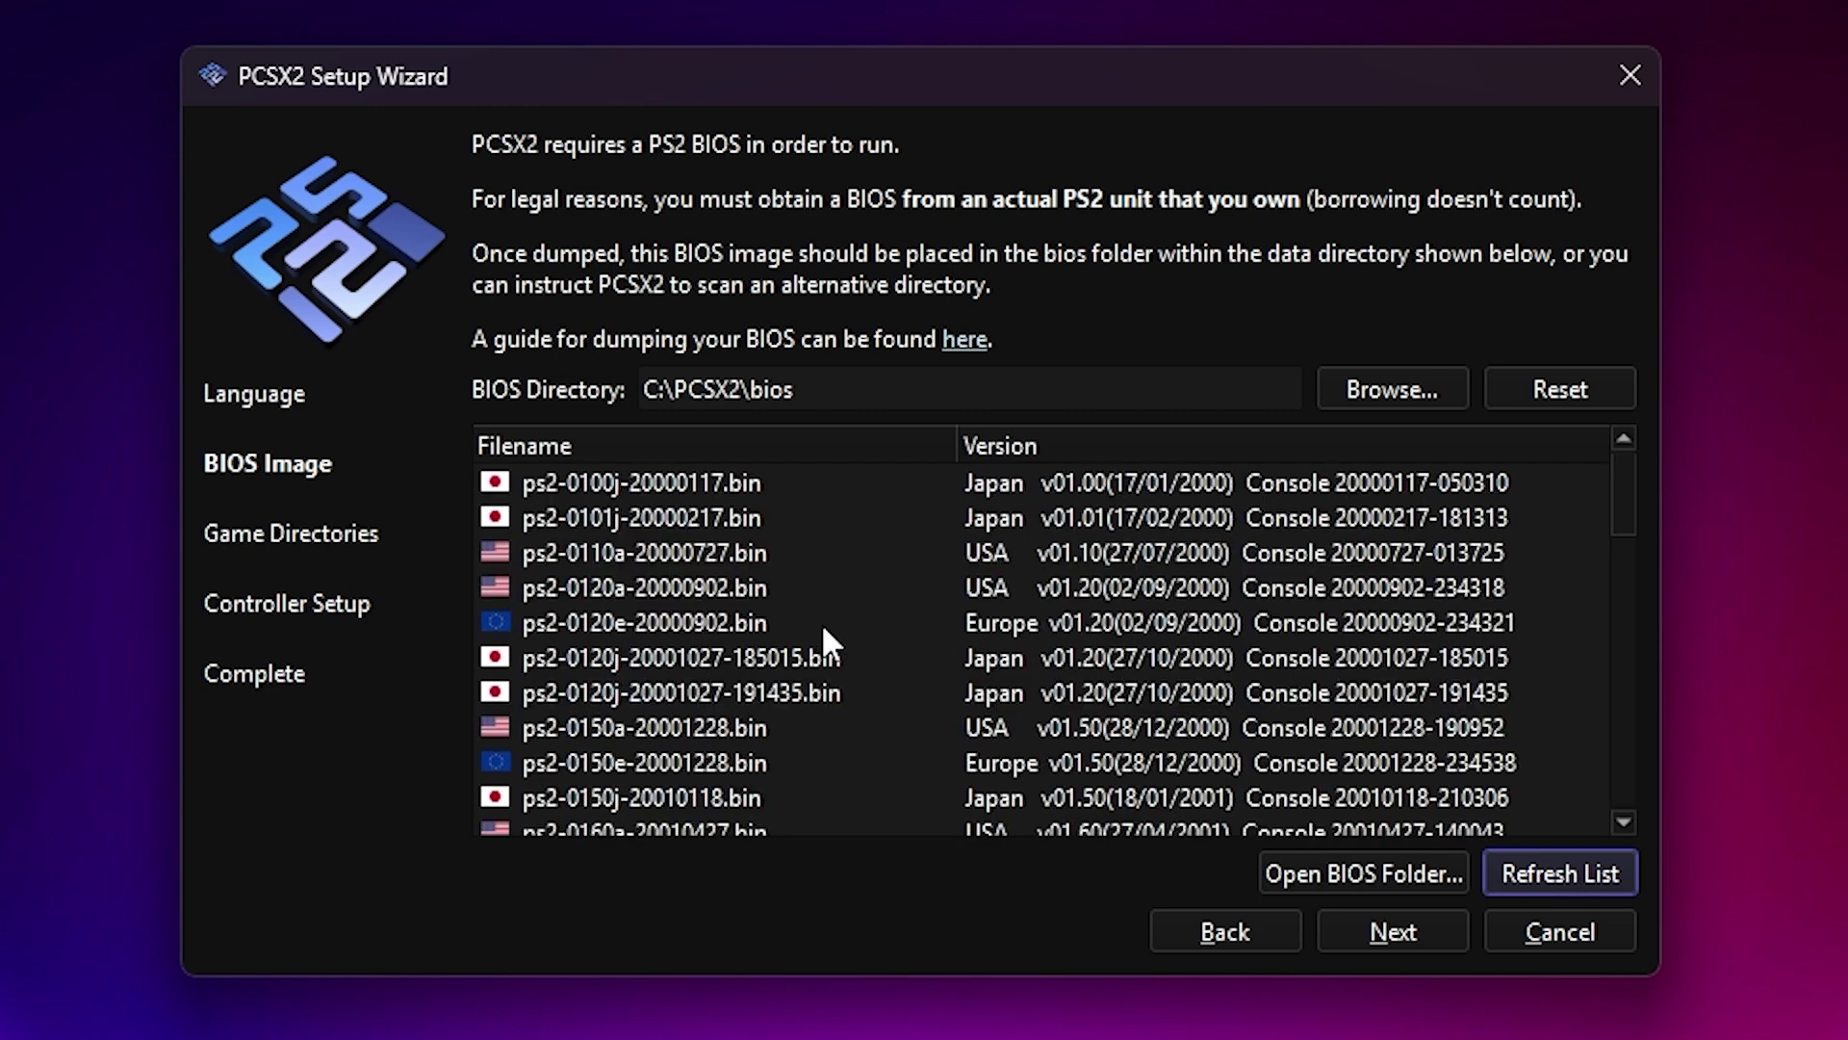
{"action": "scroll", "coordinate": [824, 621], "scroll_direction": "down", "scroll_amount": 10}
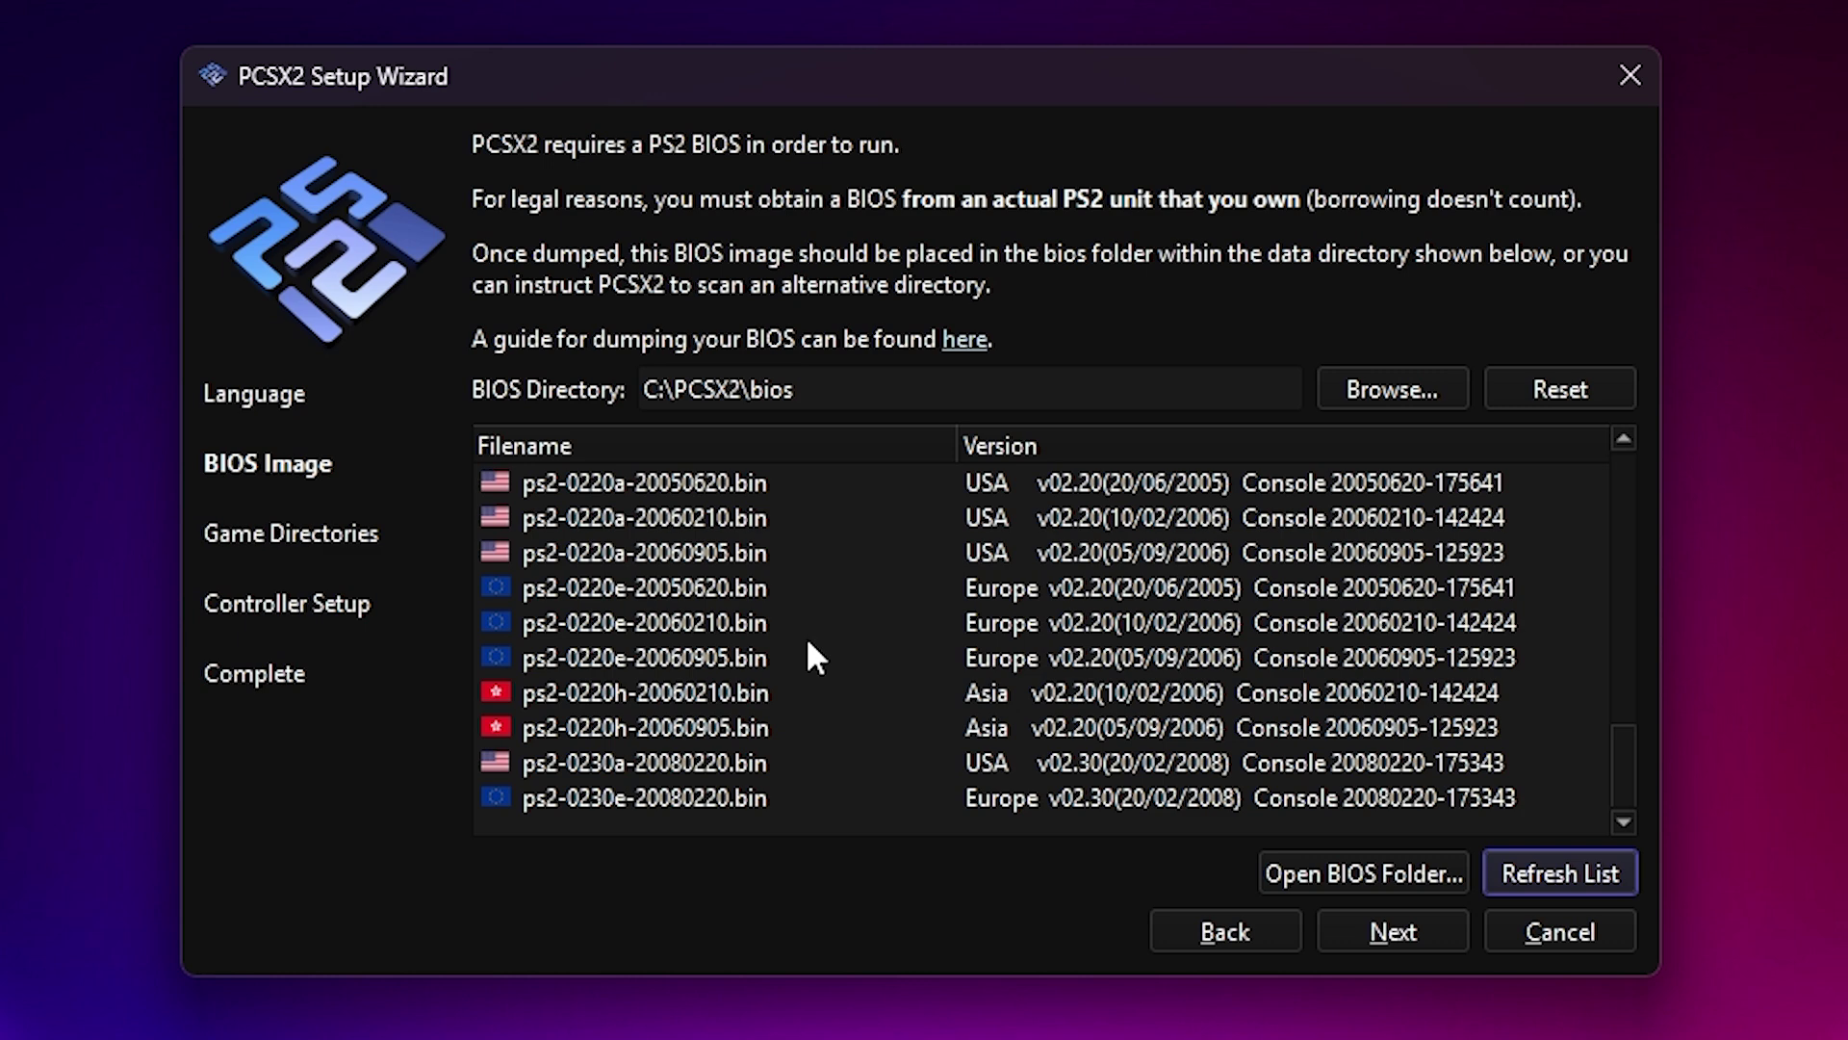
{"action": "left_click", "coordinate": [756, 761]}
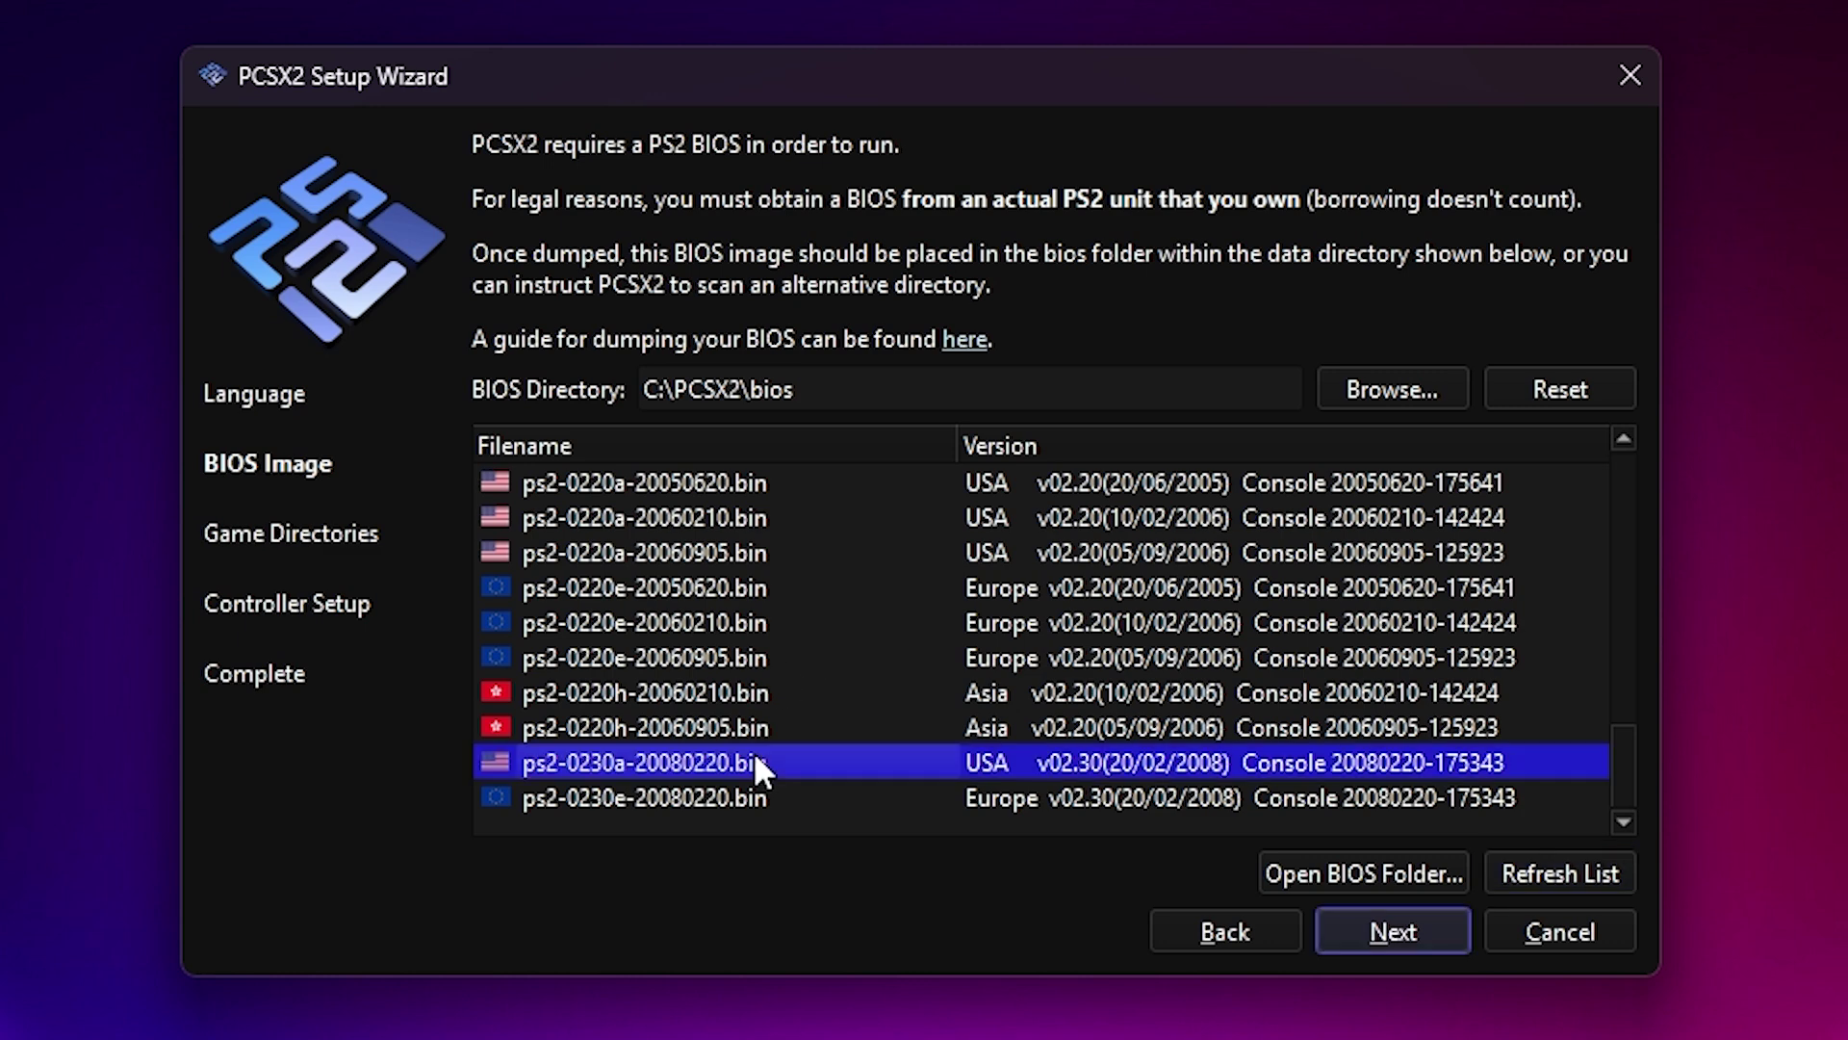
{"action": "left_click", "coordinate": [1406, 930]}
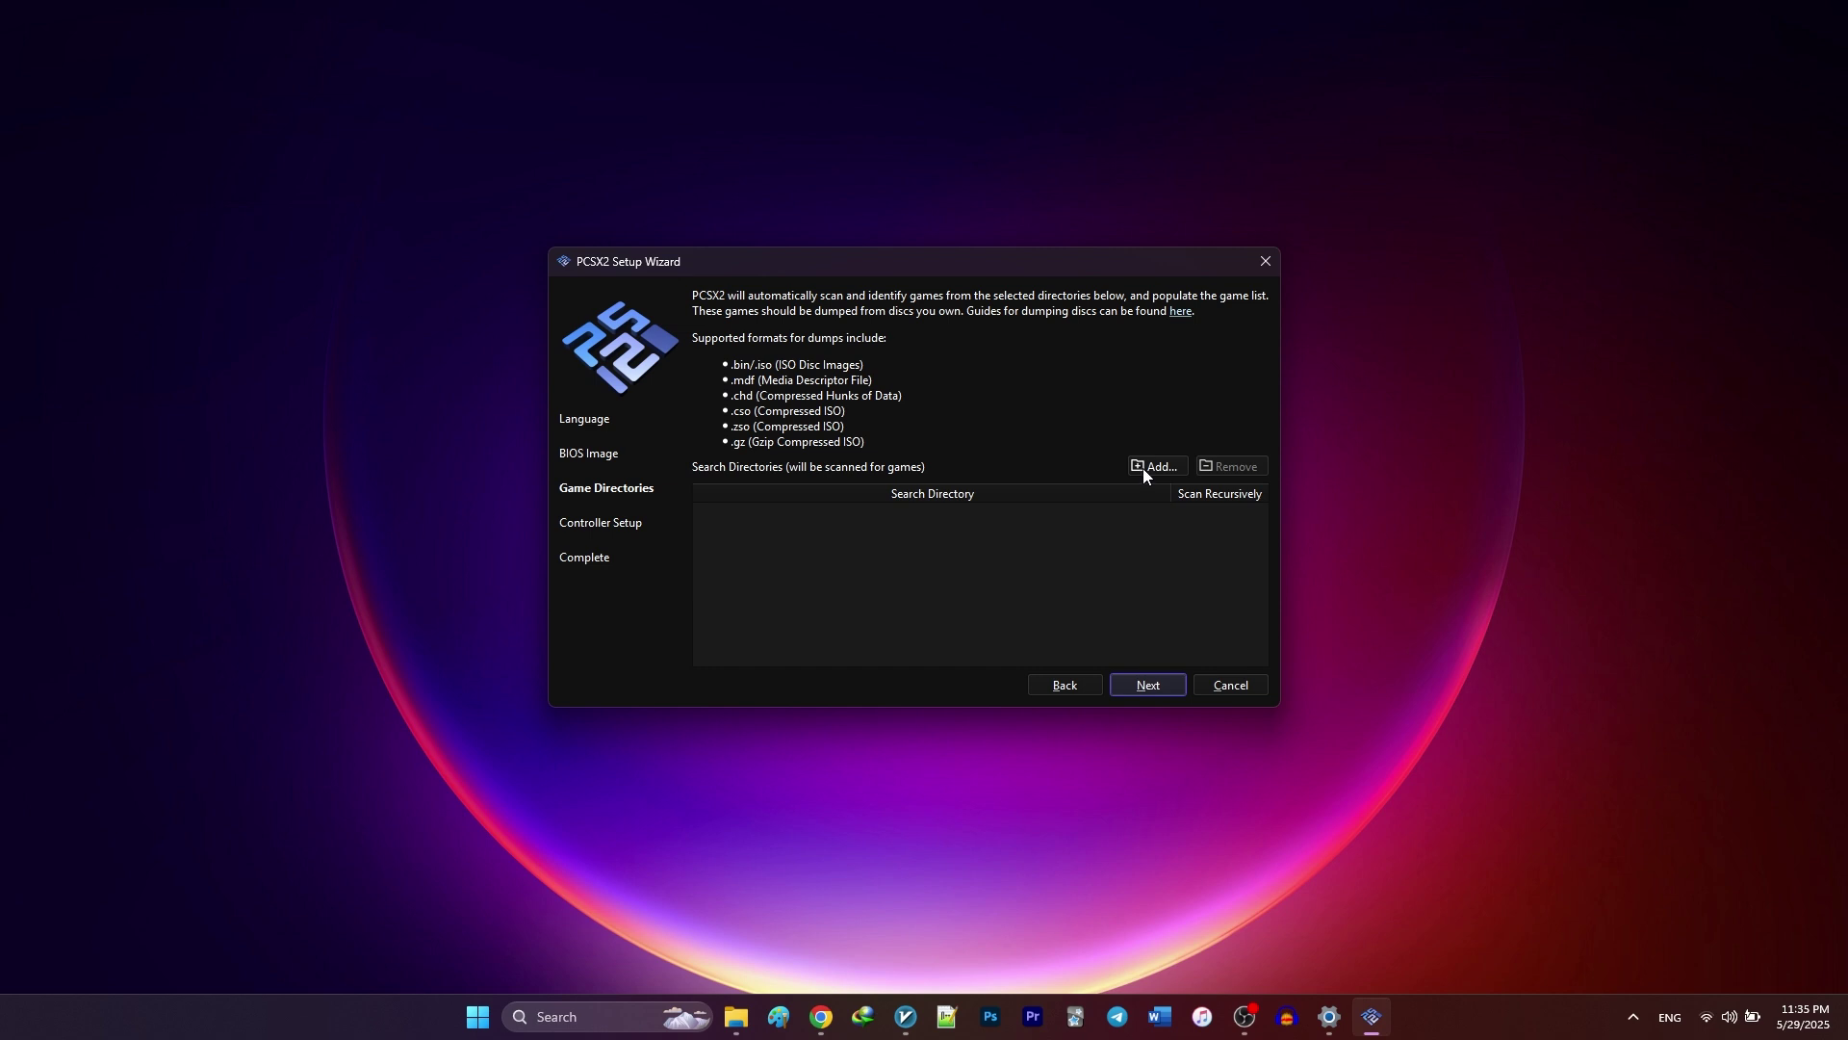
Add the PS2 folder inside Games as a recursively scanned search directory and proceed to the controller setup.
{"action": "left_click", "coordinate": [1145, 468]}
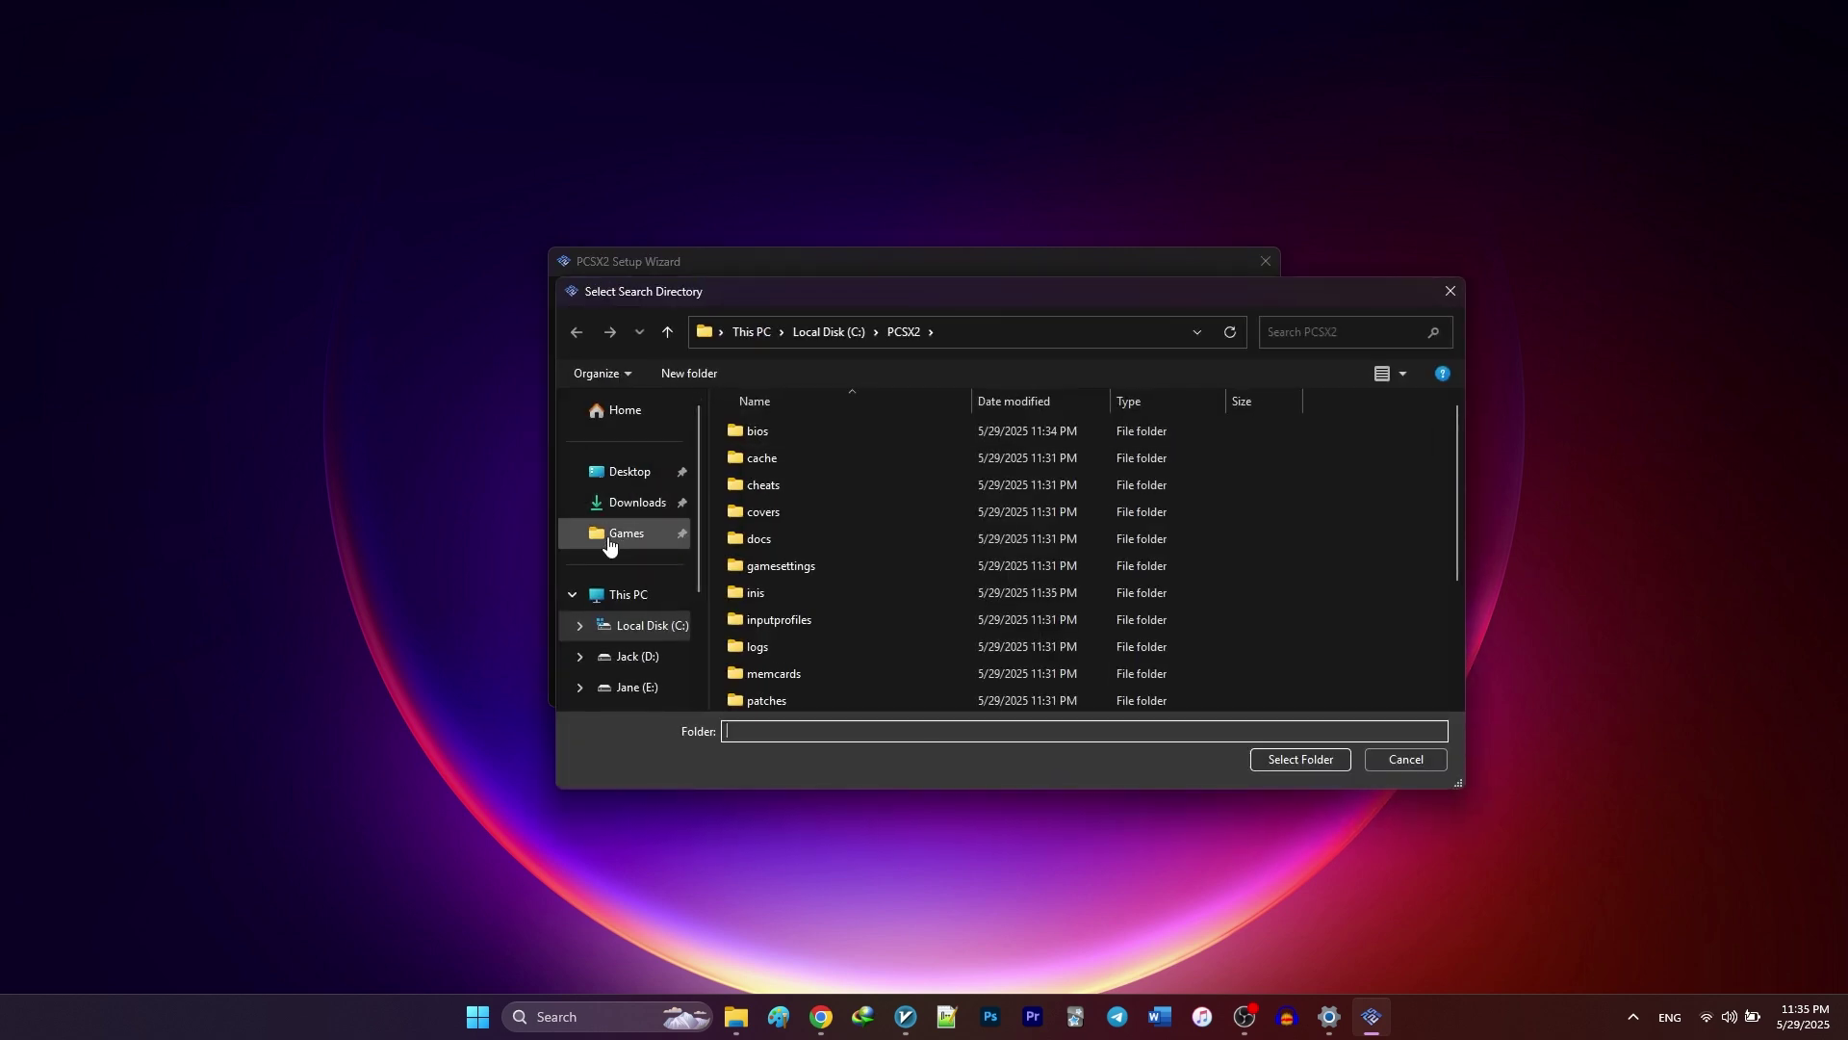
{"action": "left_click", "coordinate": [608, 542]}
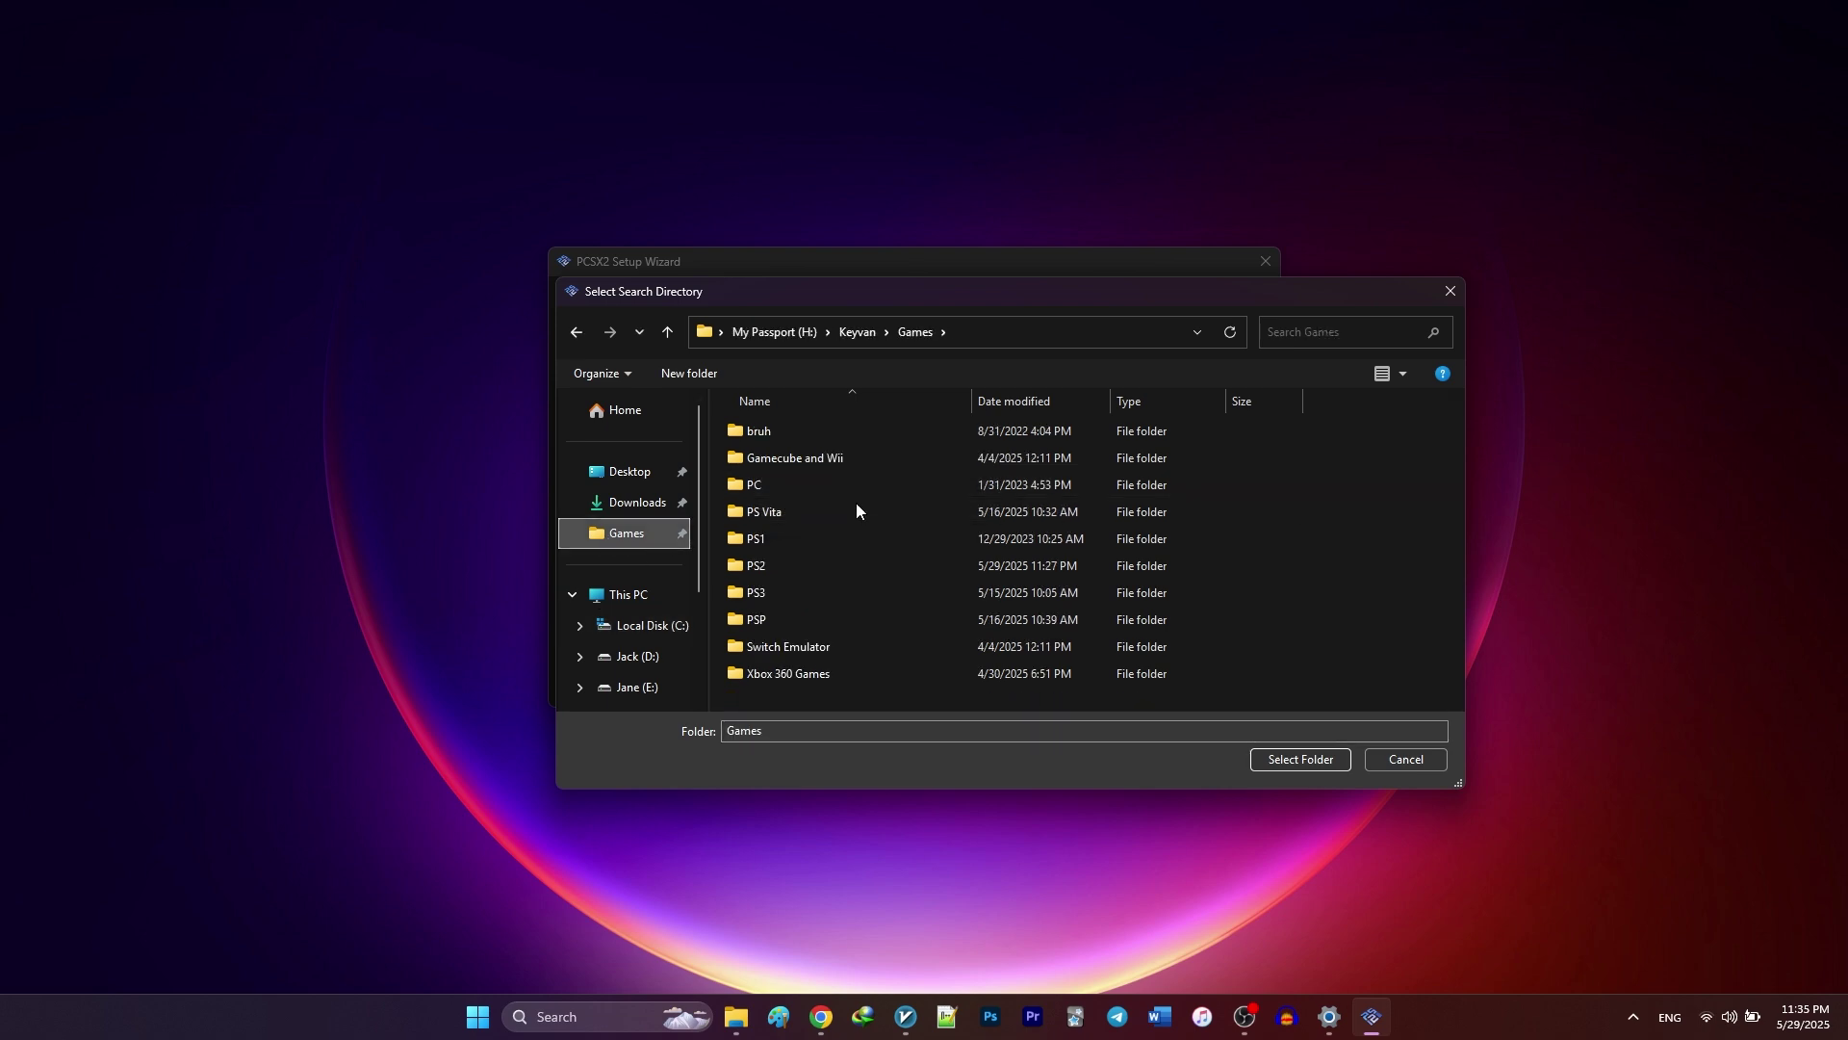
{"action": "double_click", "coordinate": [785, 570]}
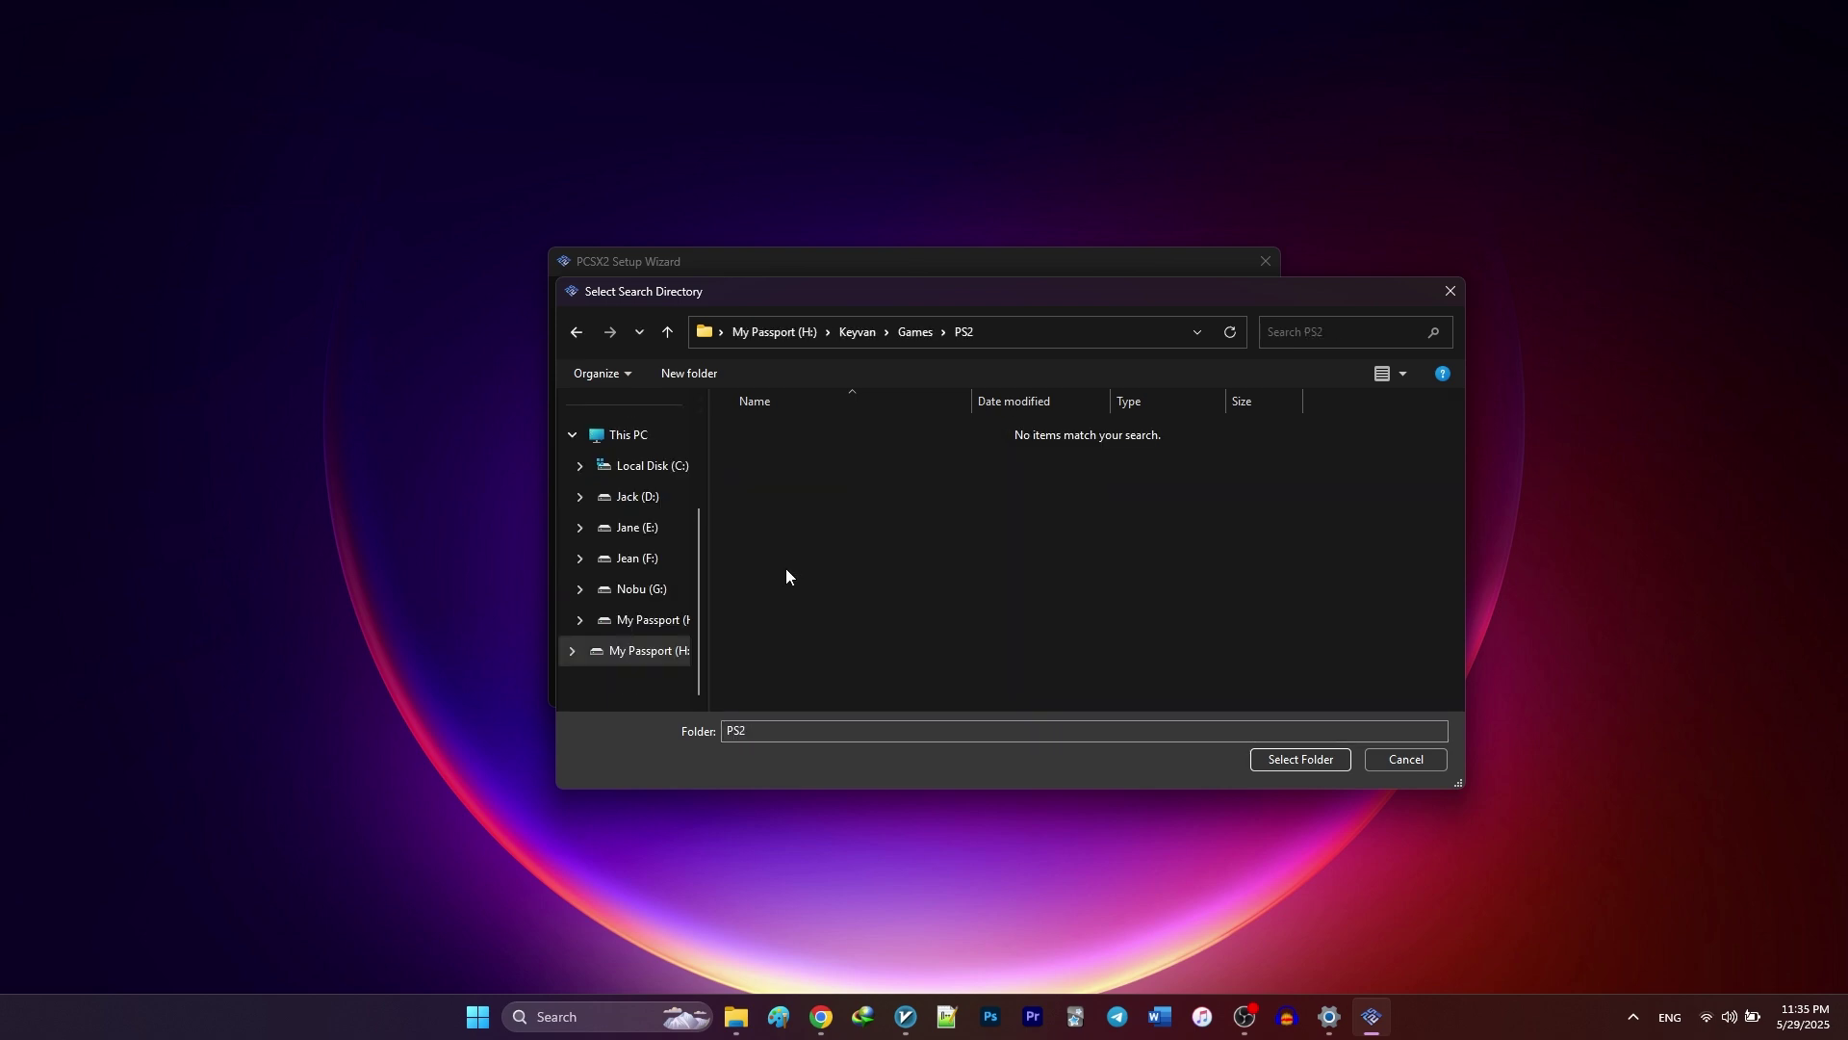
{"action": "left_click", "coordinate": [1294, 759]}
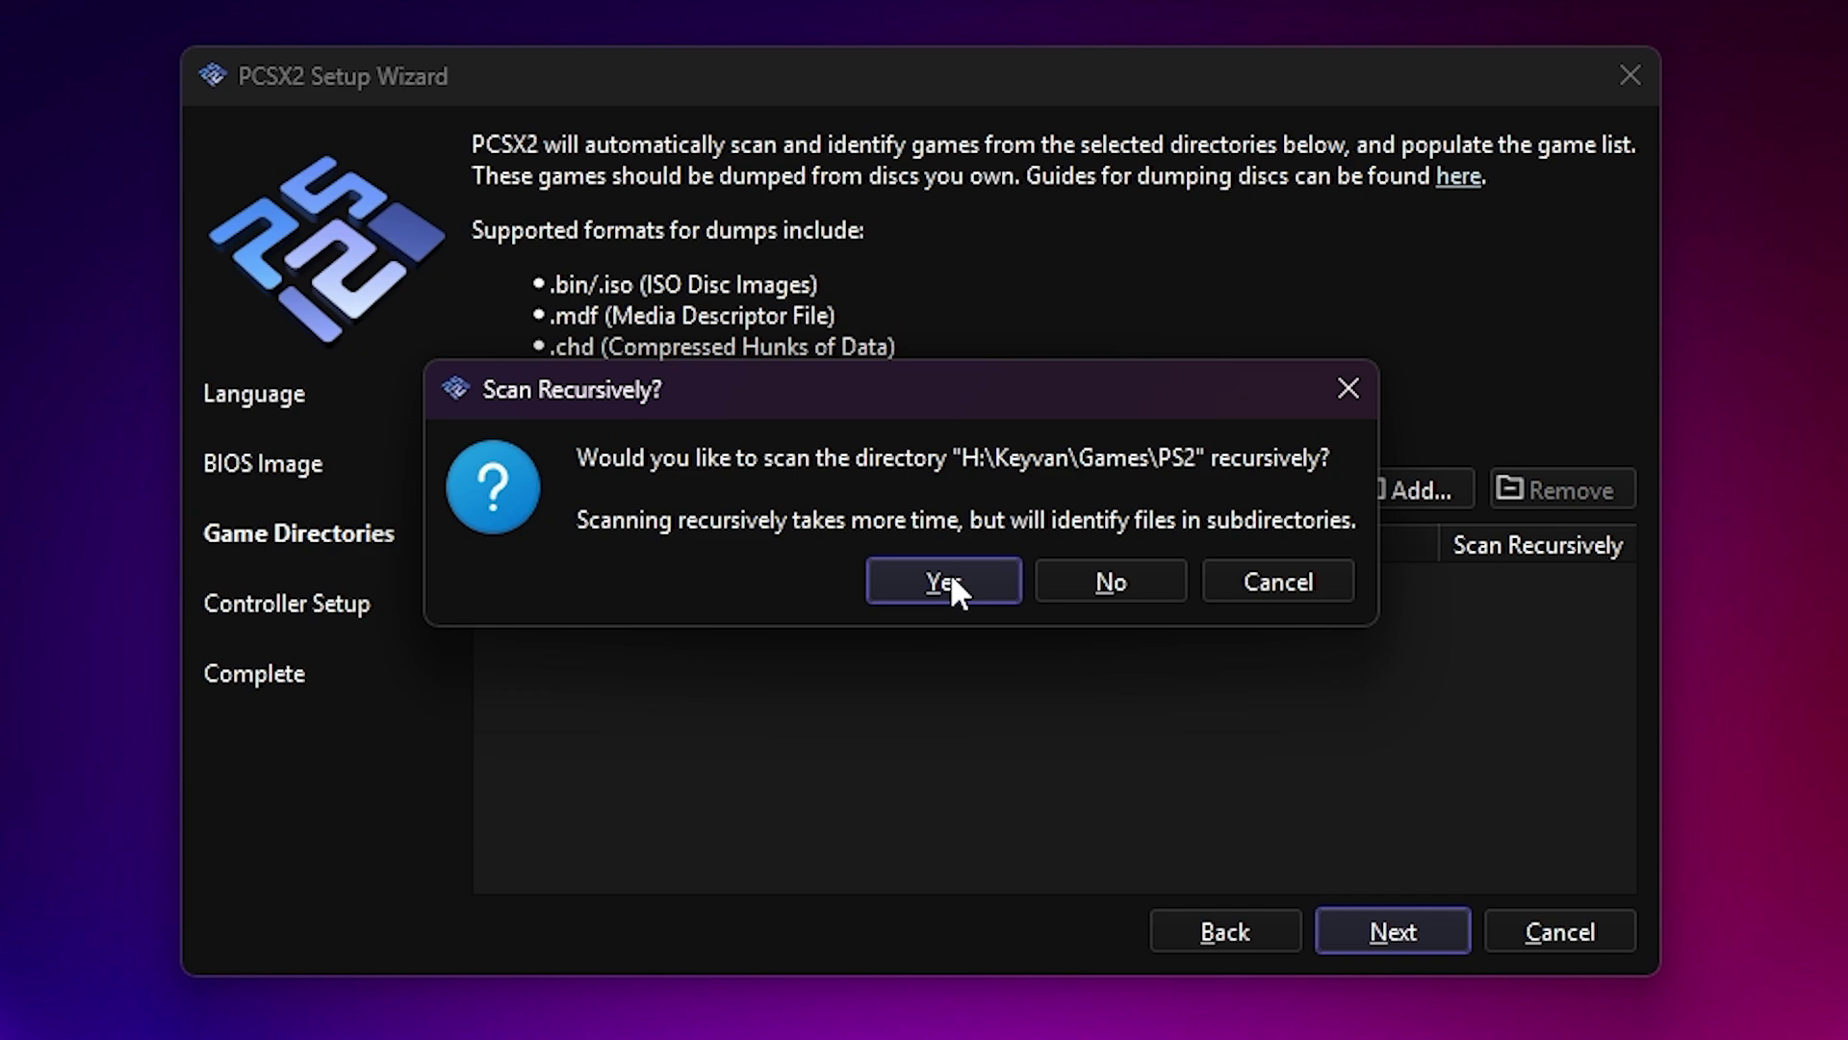
{"action": "left_click", "coordinate": [952, 578]}
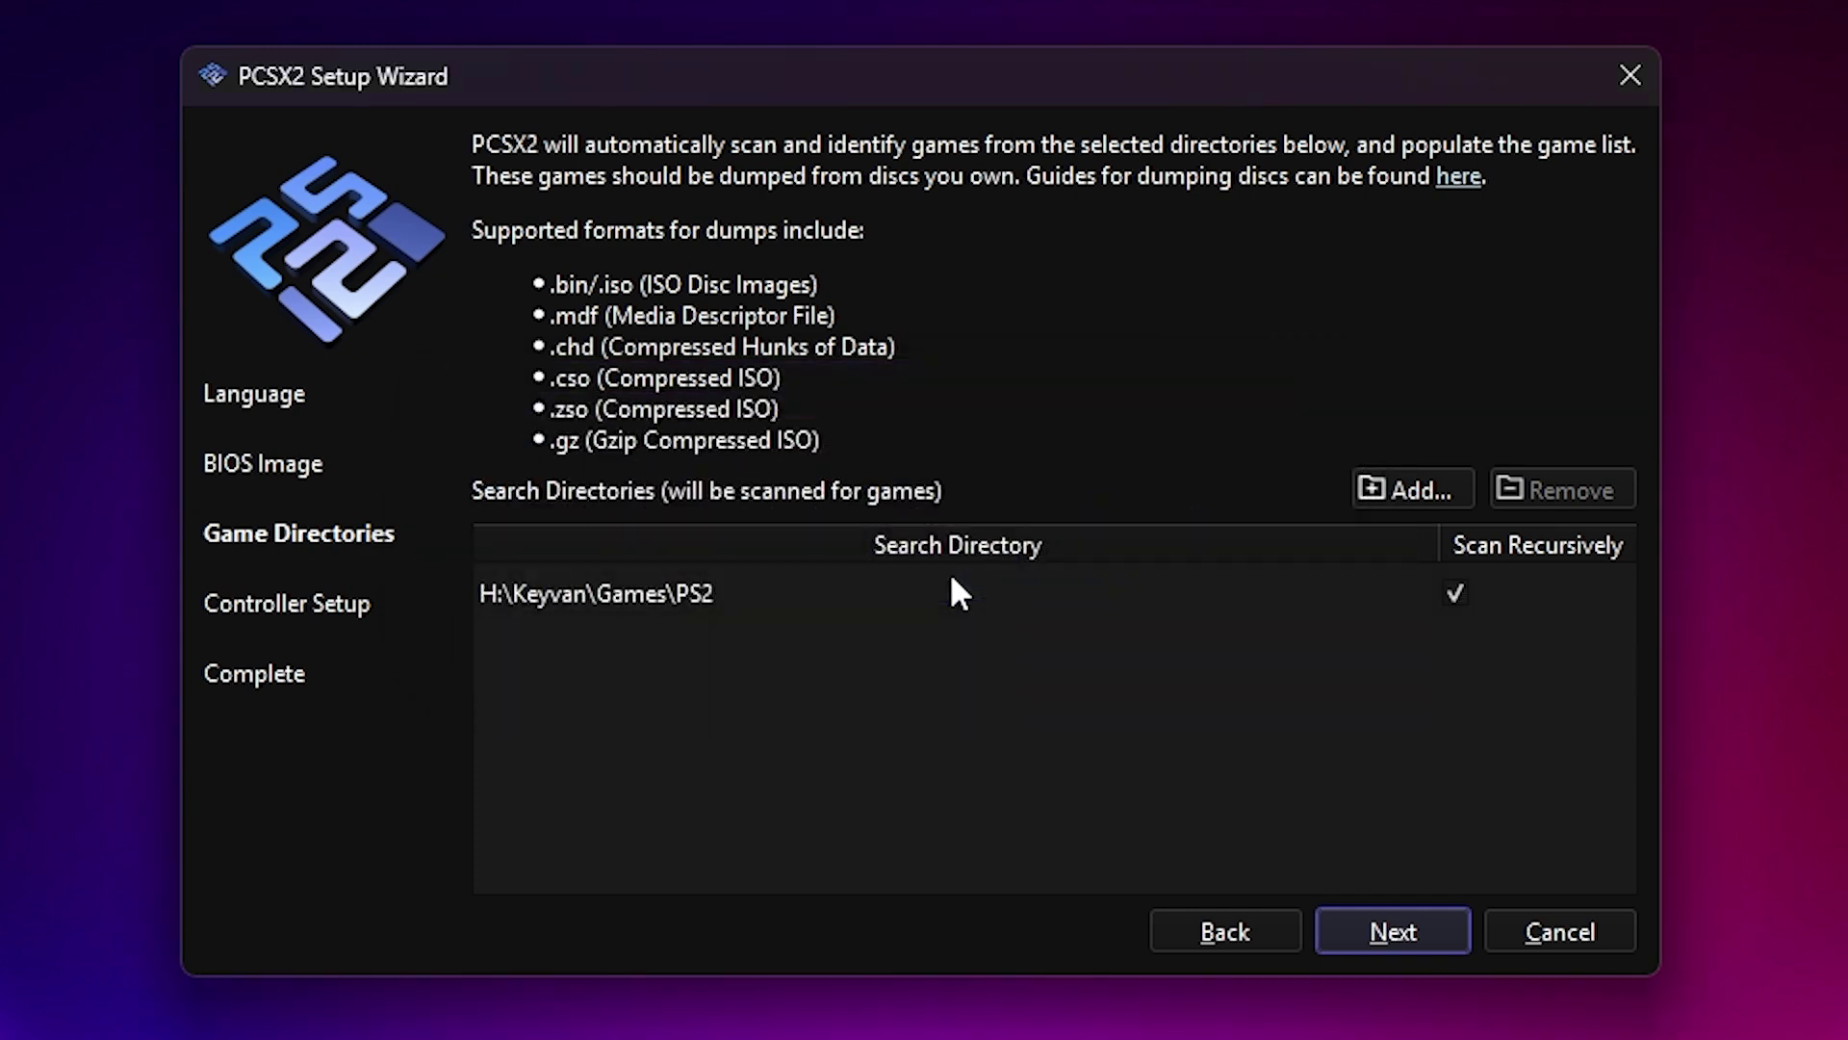
{"action": "left_click", "coordinate": [1384, 922]}
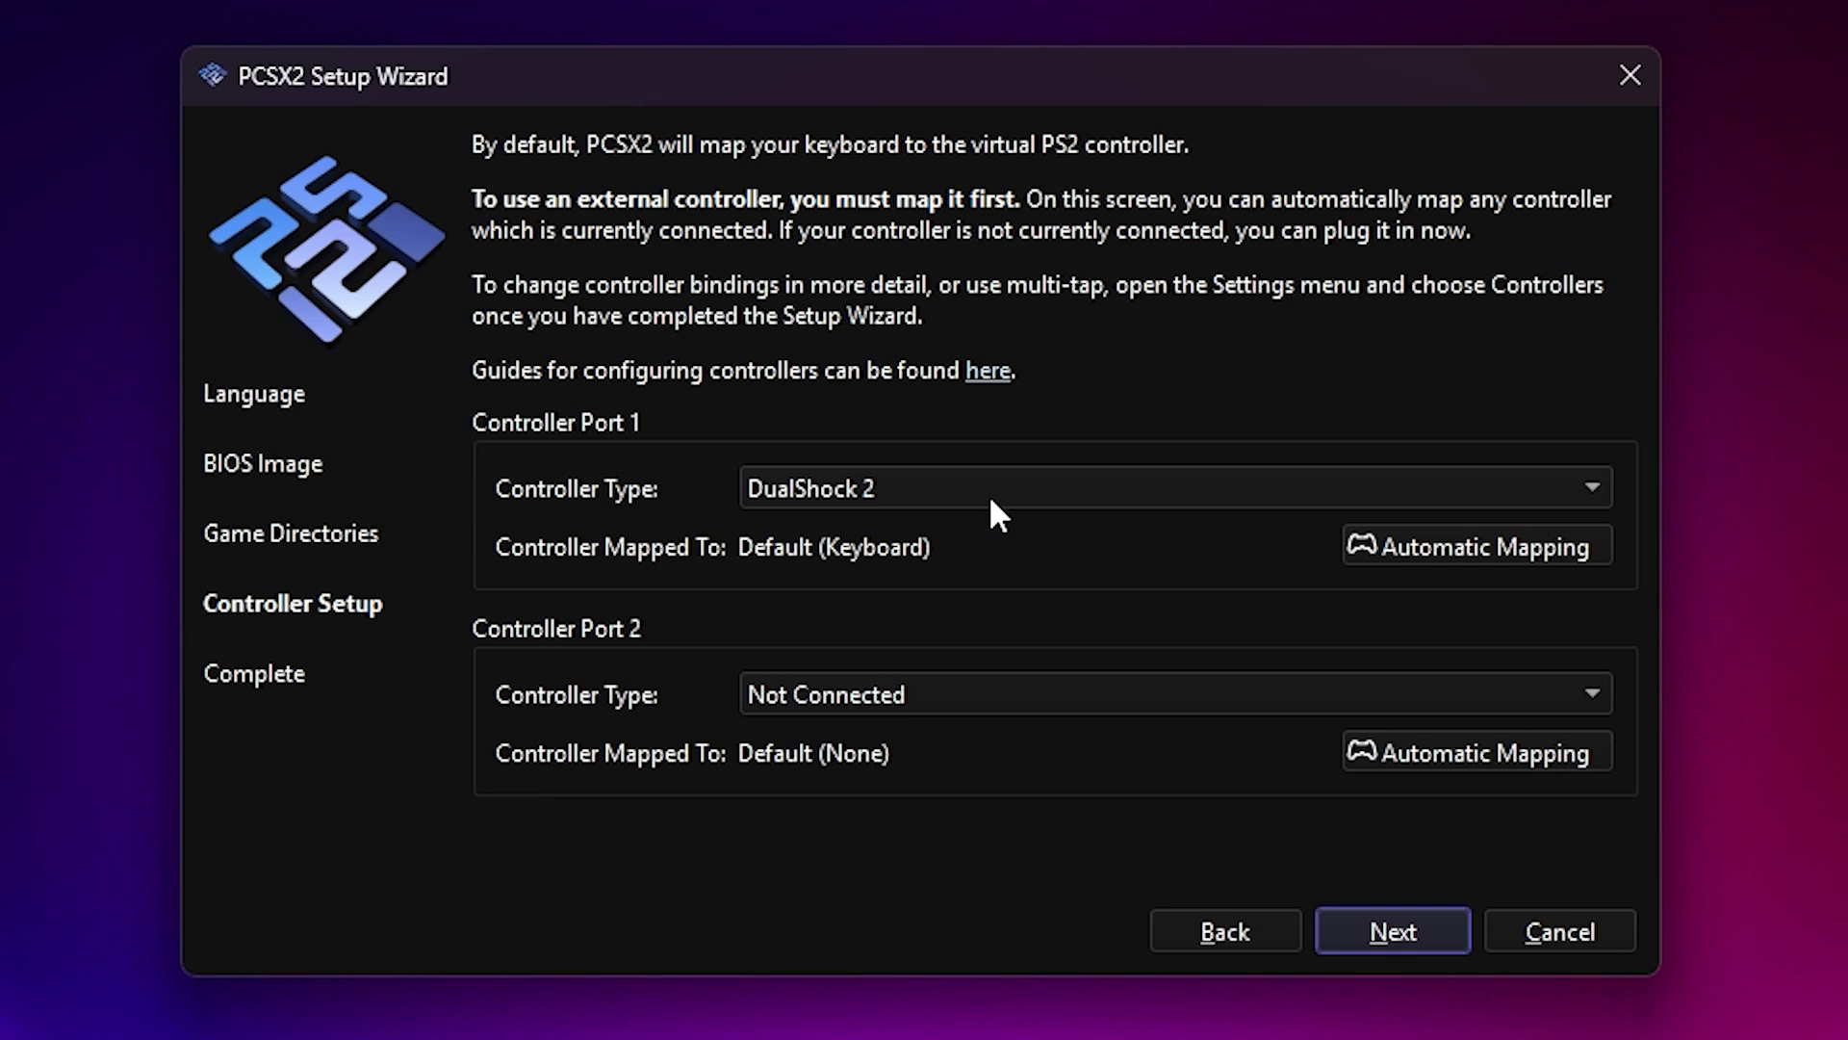
Automatically map controller port 1 to SDL-1 (PS4 Controller), and view the mapping choices for port 2.
{"action": "left_click", "coordinate": [1442, 547]}
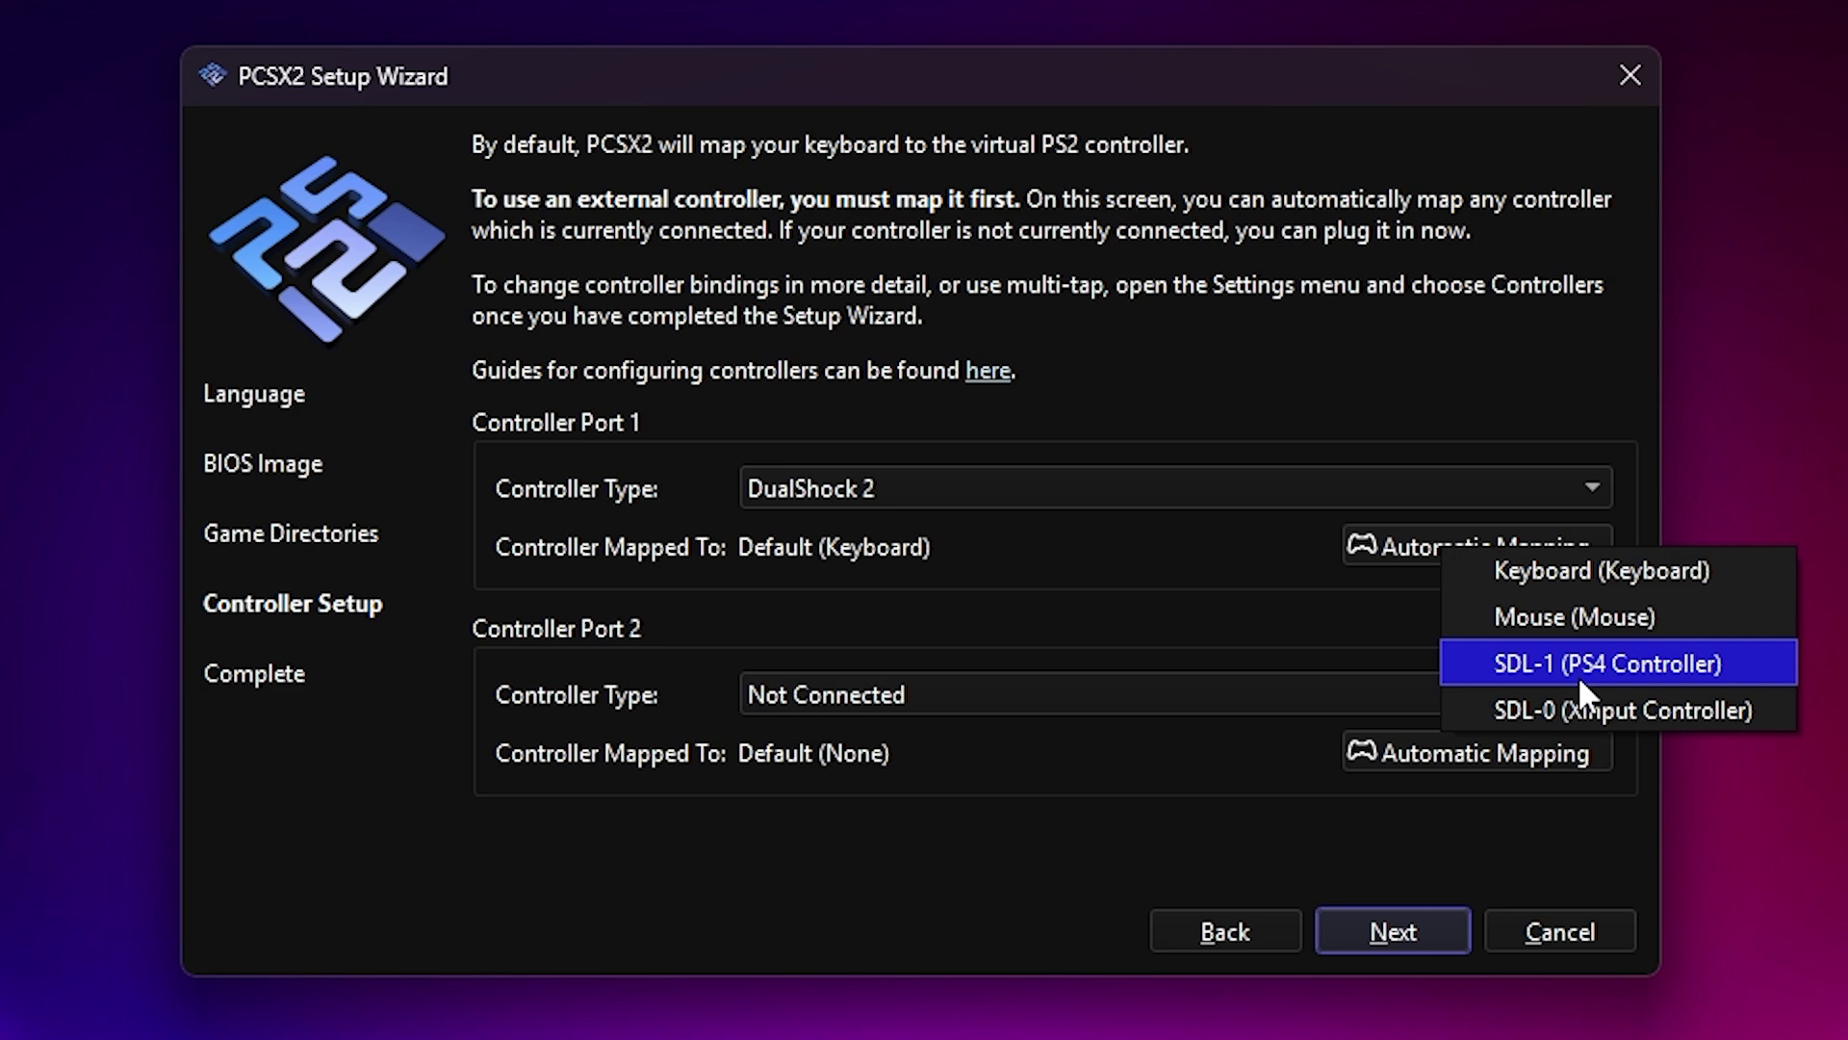
{"action": "left_click", "coordinate": [1617, 665]}
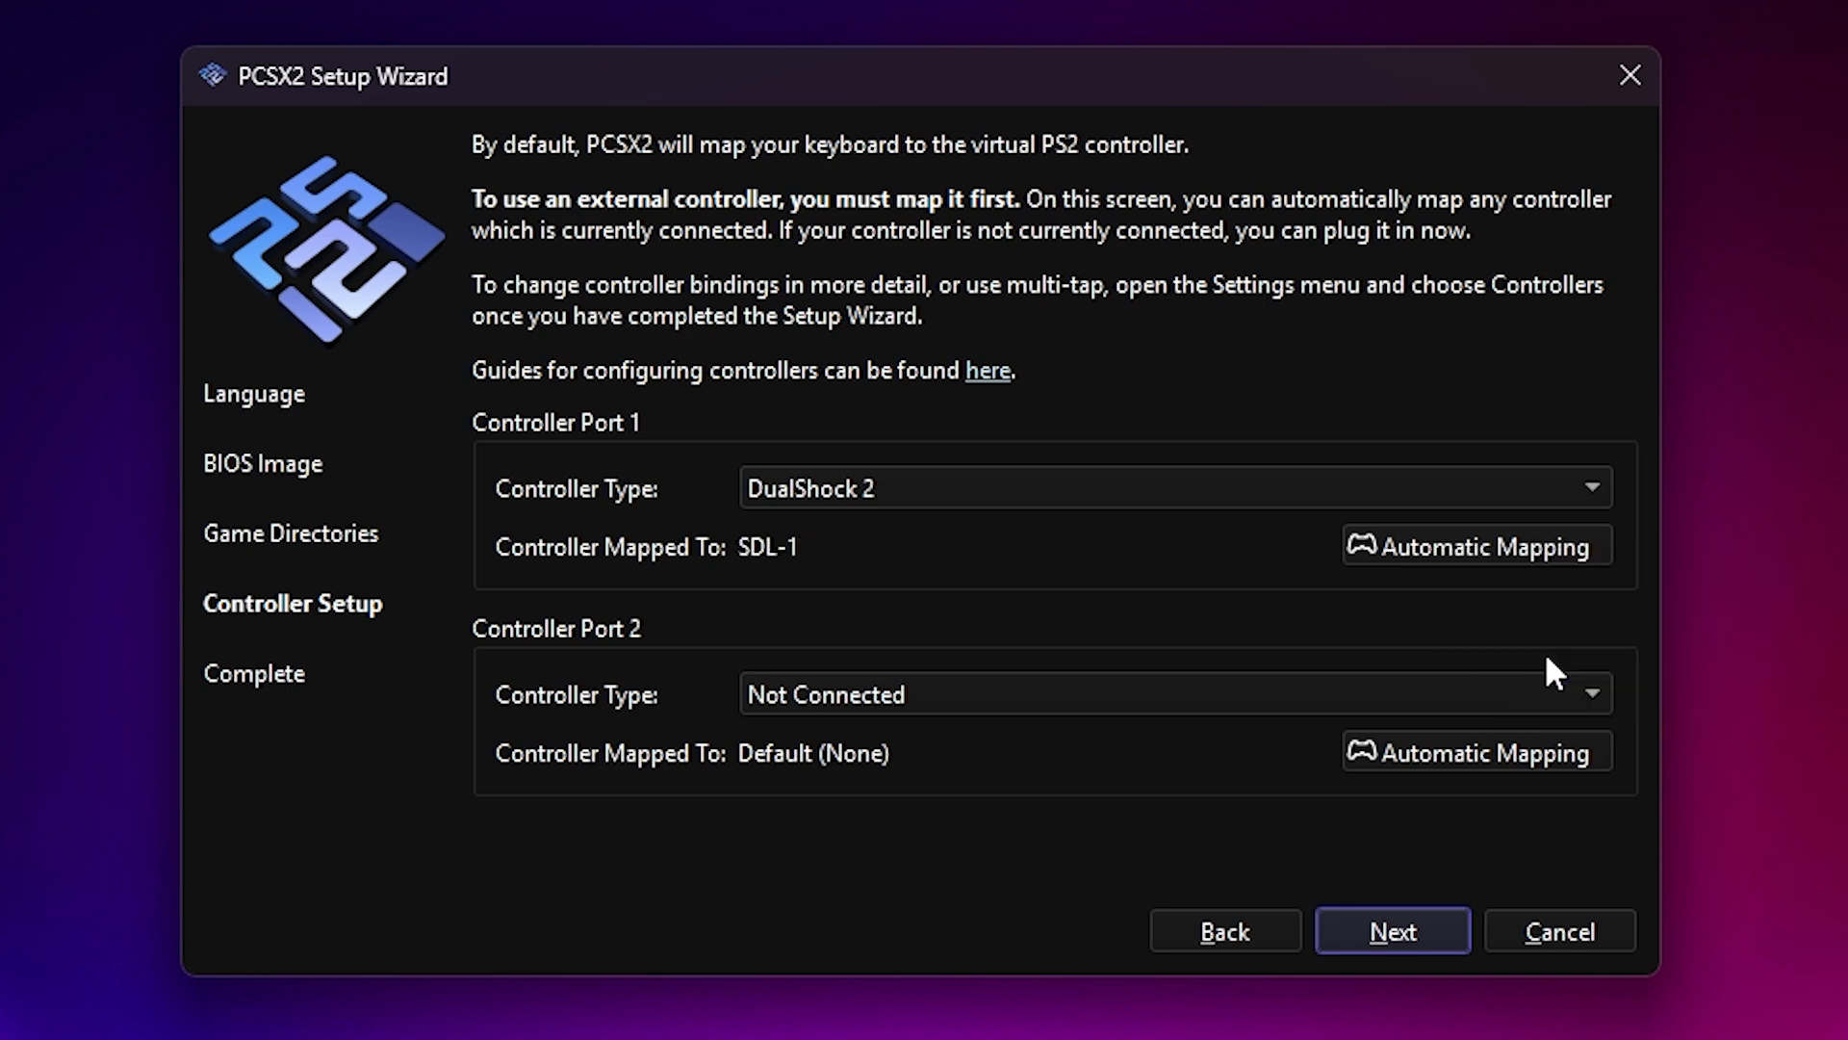
{"action": "left_click", "coordinate": [1449, 757]}
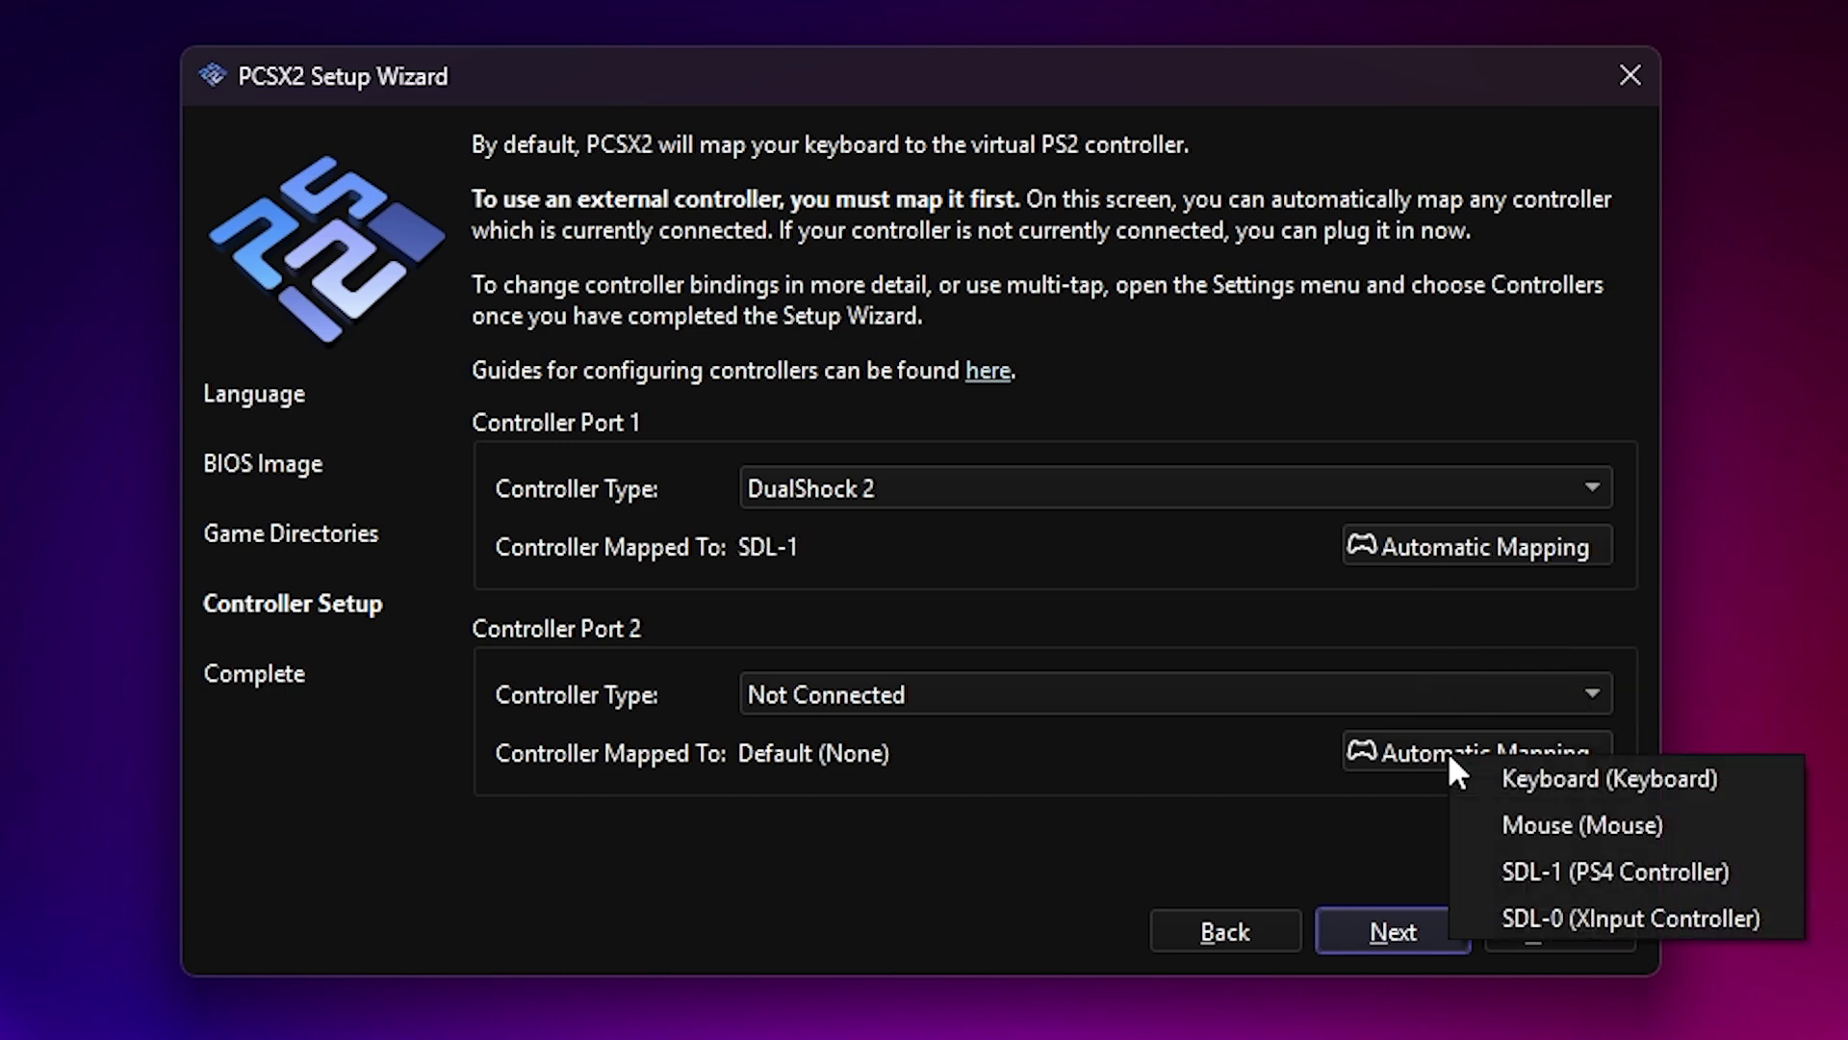
{"action": "left_click", "coordinate": [1257, 847]}
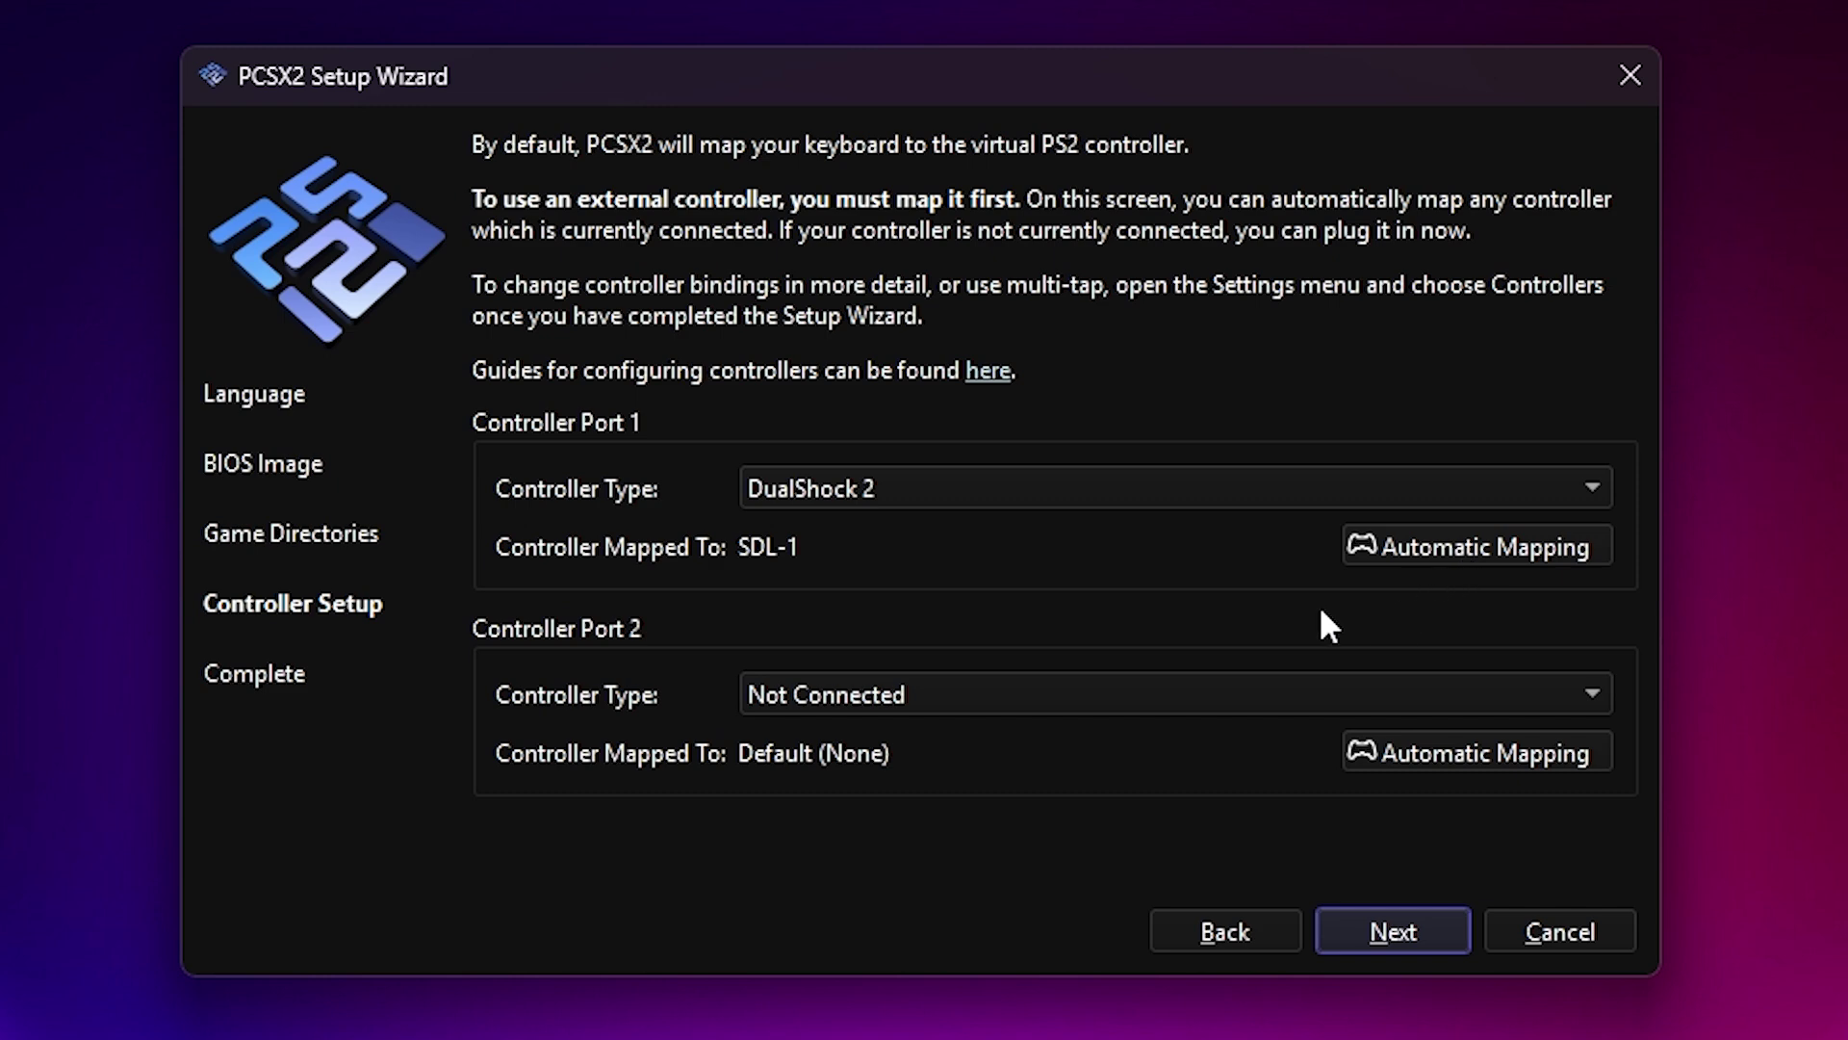
Finish the setup wizard and maximize the main game list window.
{"action": "left_click", "coordinate": [1388, 930]}
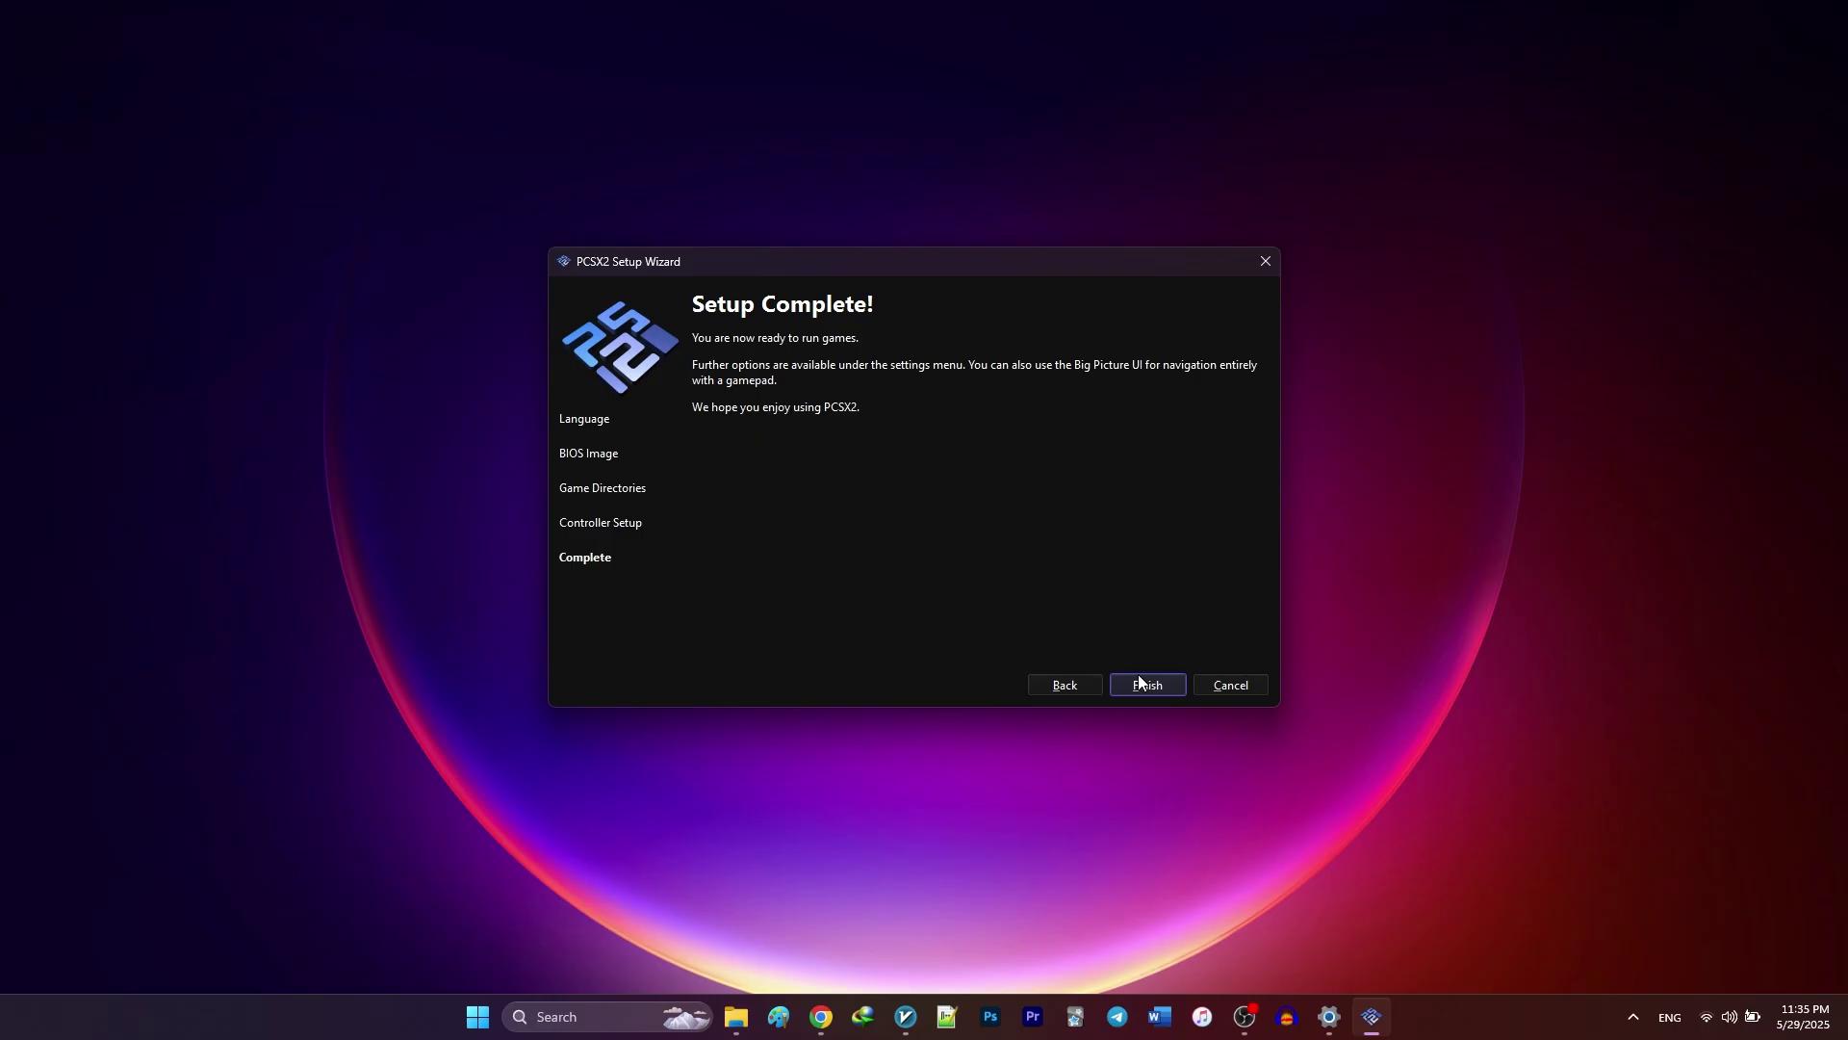
{"action": "left_click", "coordinate": [1146, 685]}
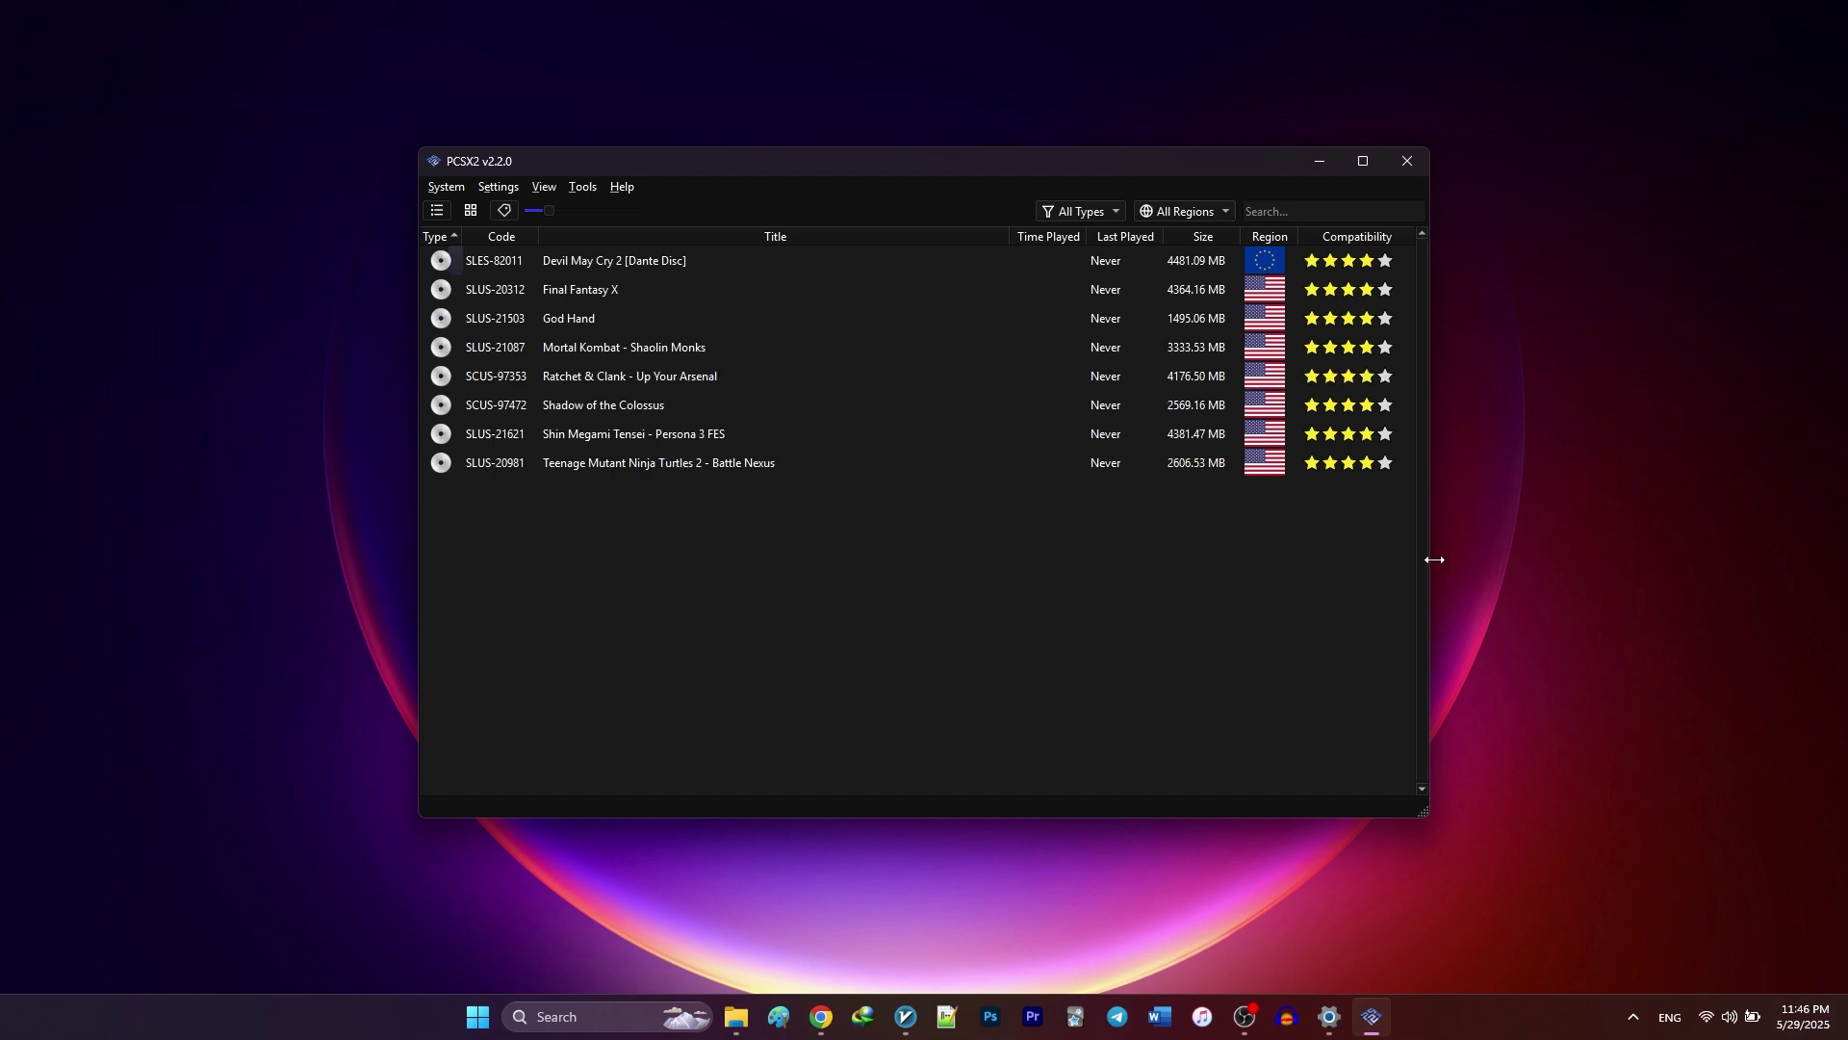
{"action": "left_click", "coordinate": [1357, 160]}
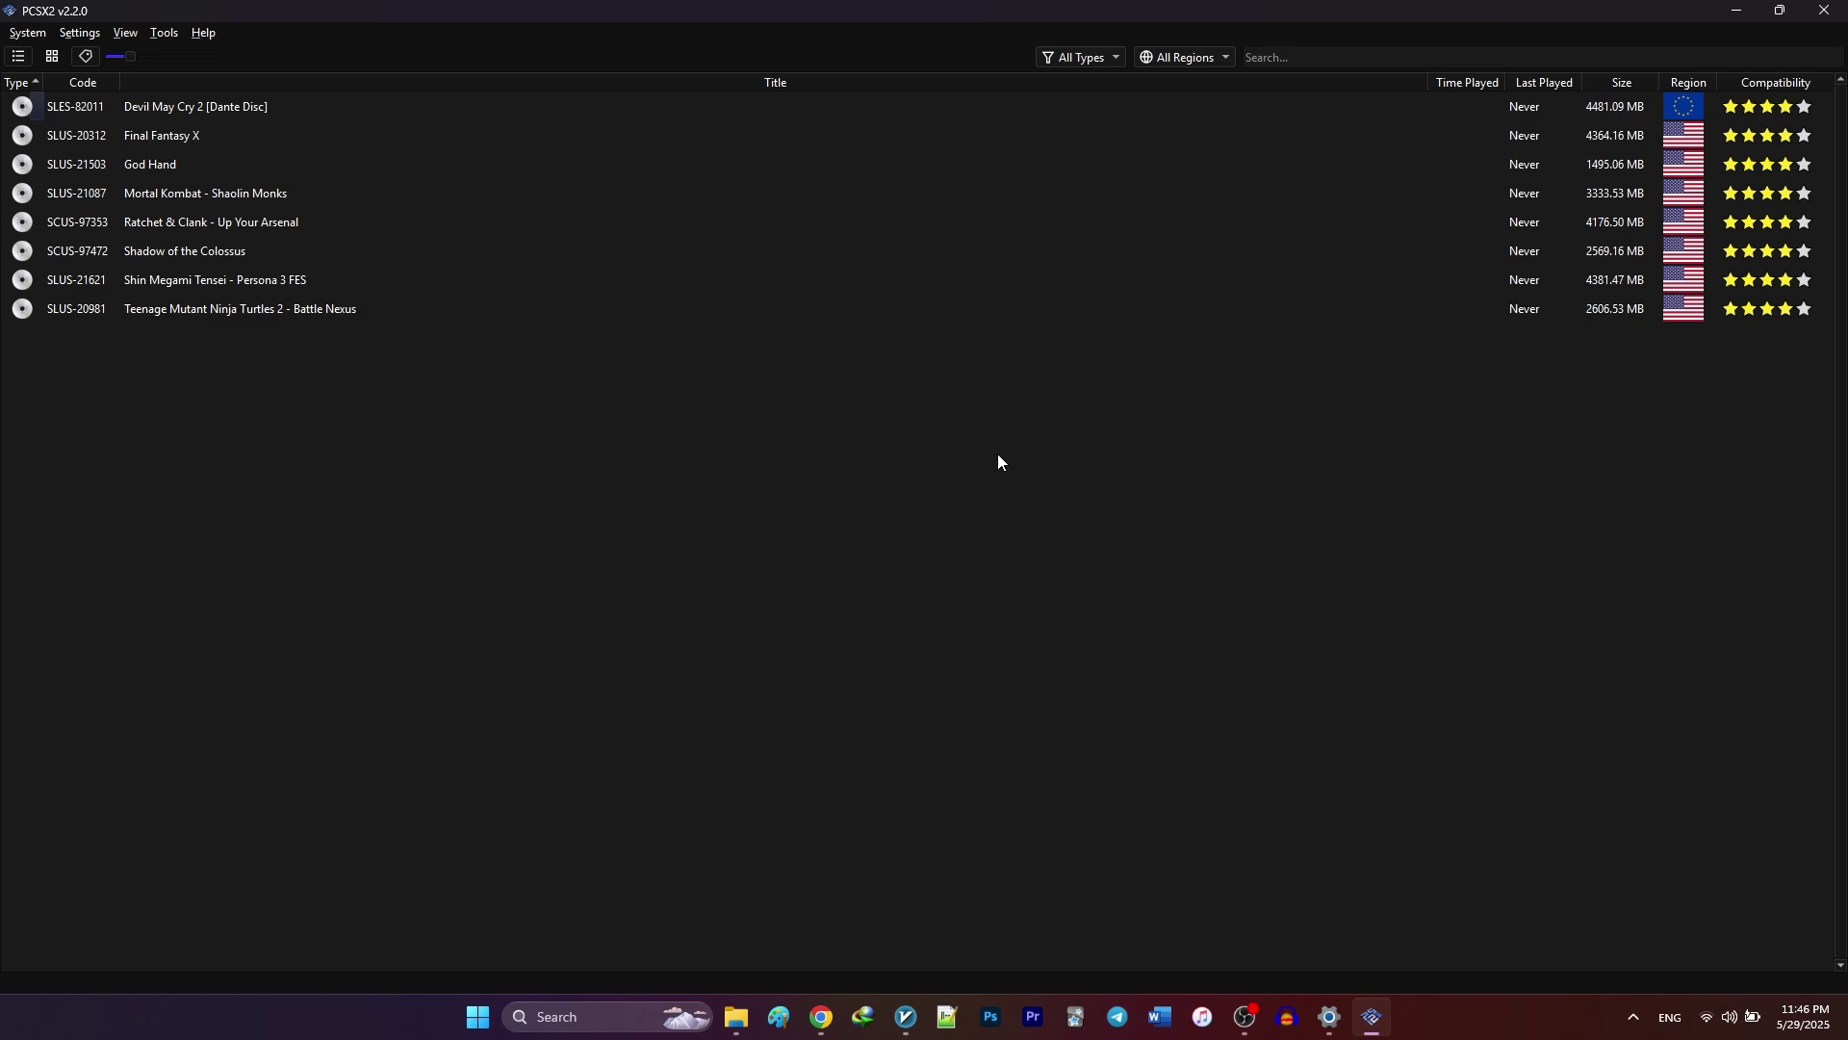
Enable Start Fullscreen in the interface settings and view the available update channels.
{"action": "left_click", "coordinate": [79, 33]}
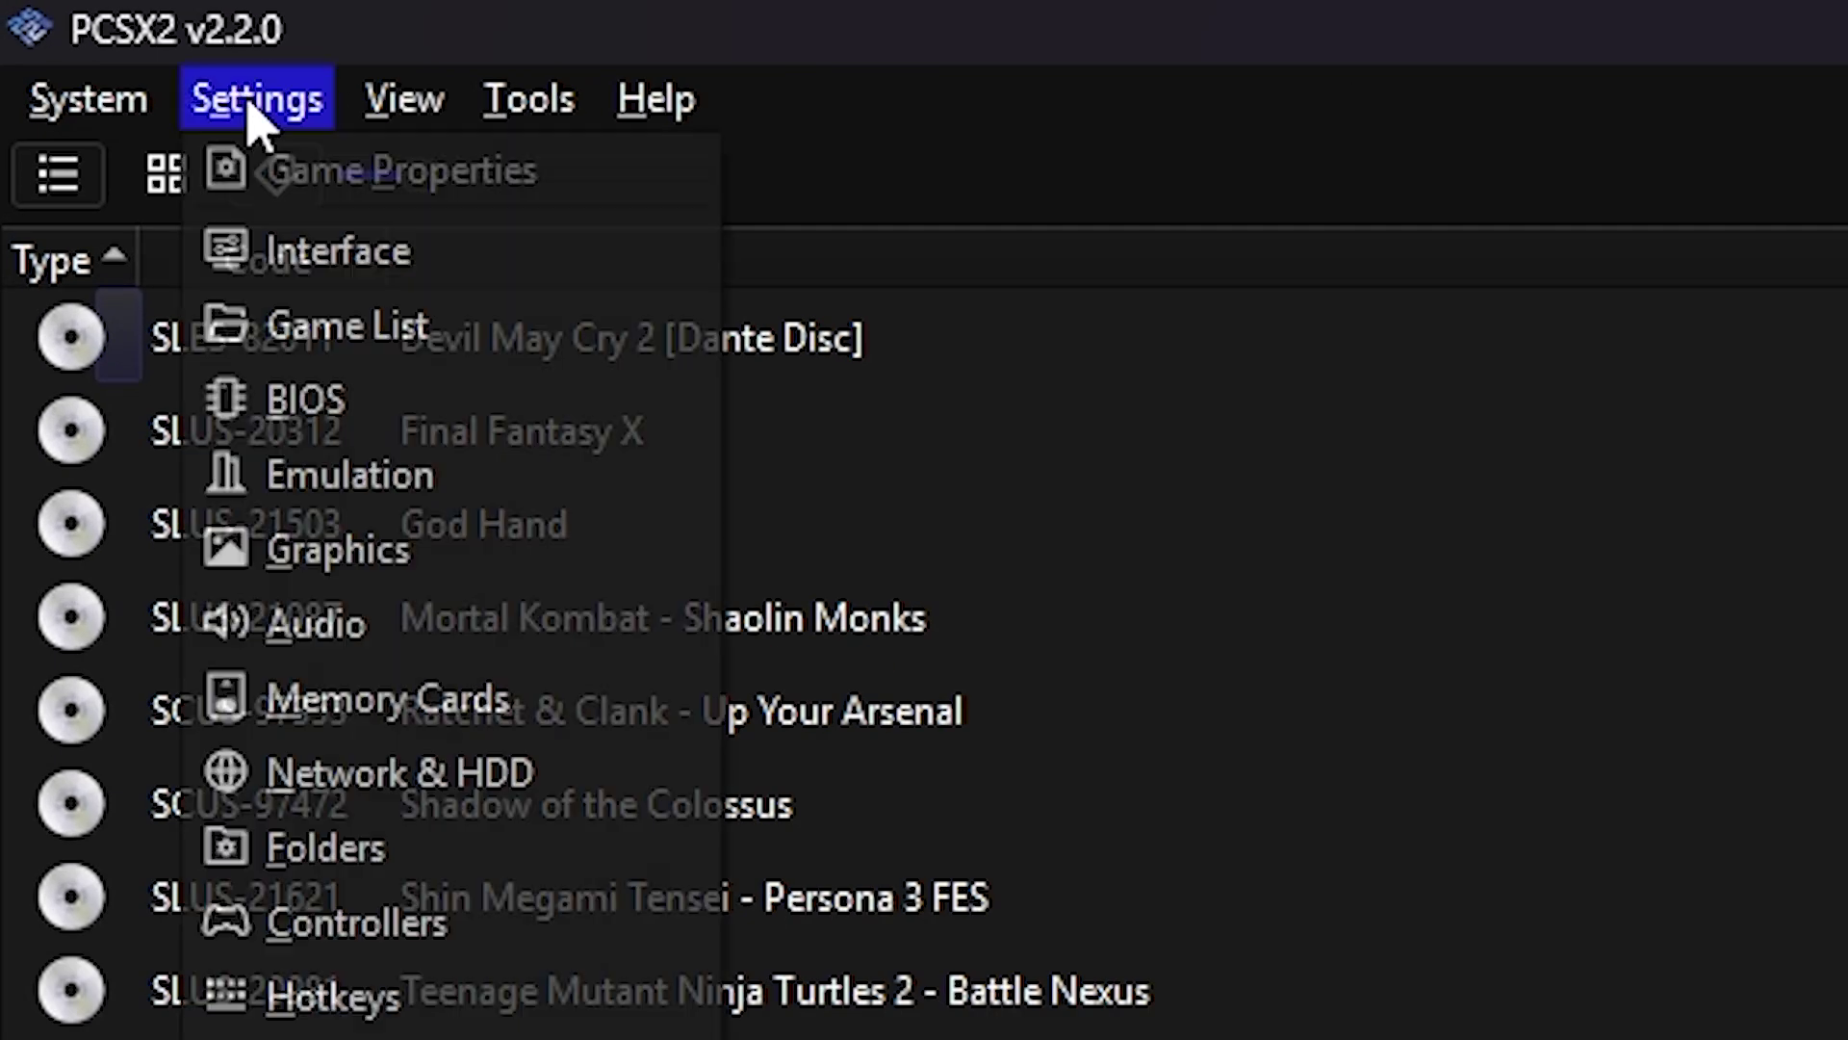
{"action": "left_click", "coordinate": [289, 248]}
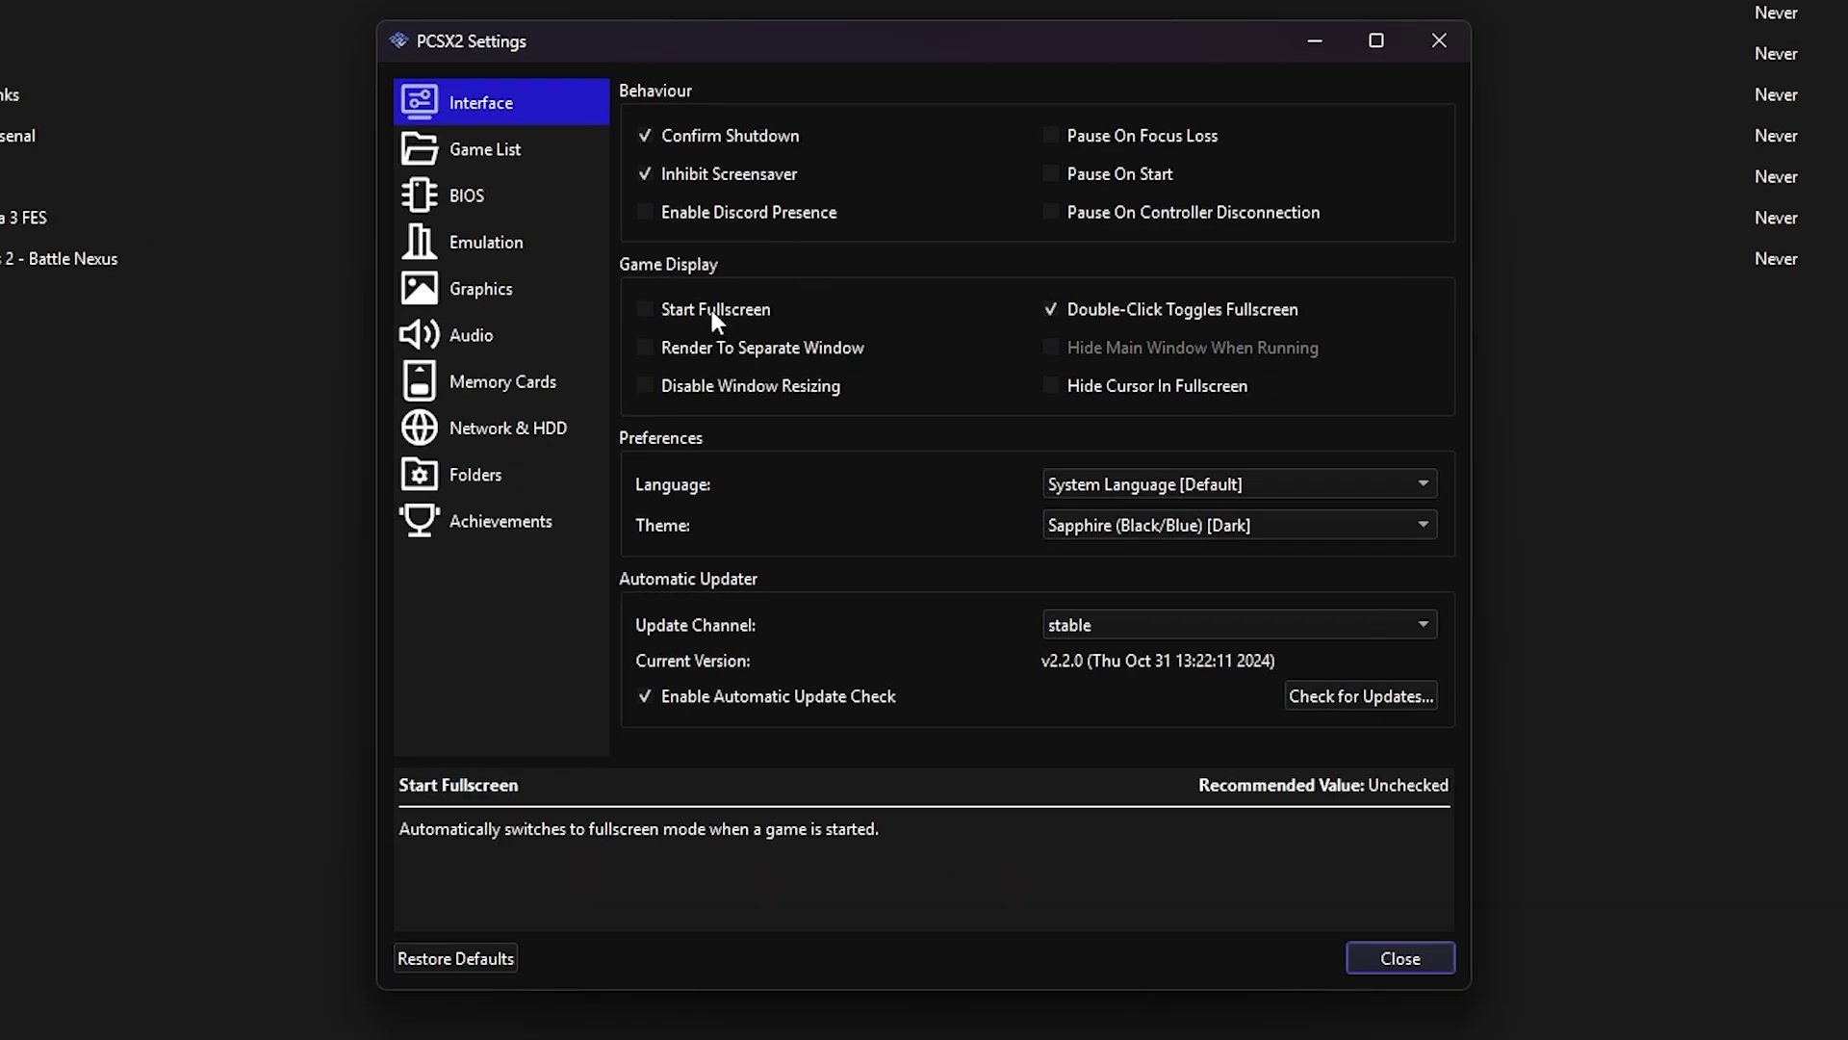
{"action": "left_click", "coordinate": [712, 310]}
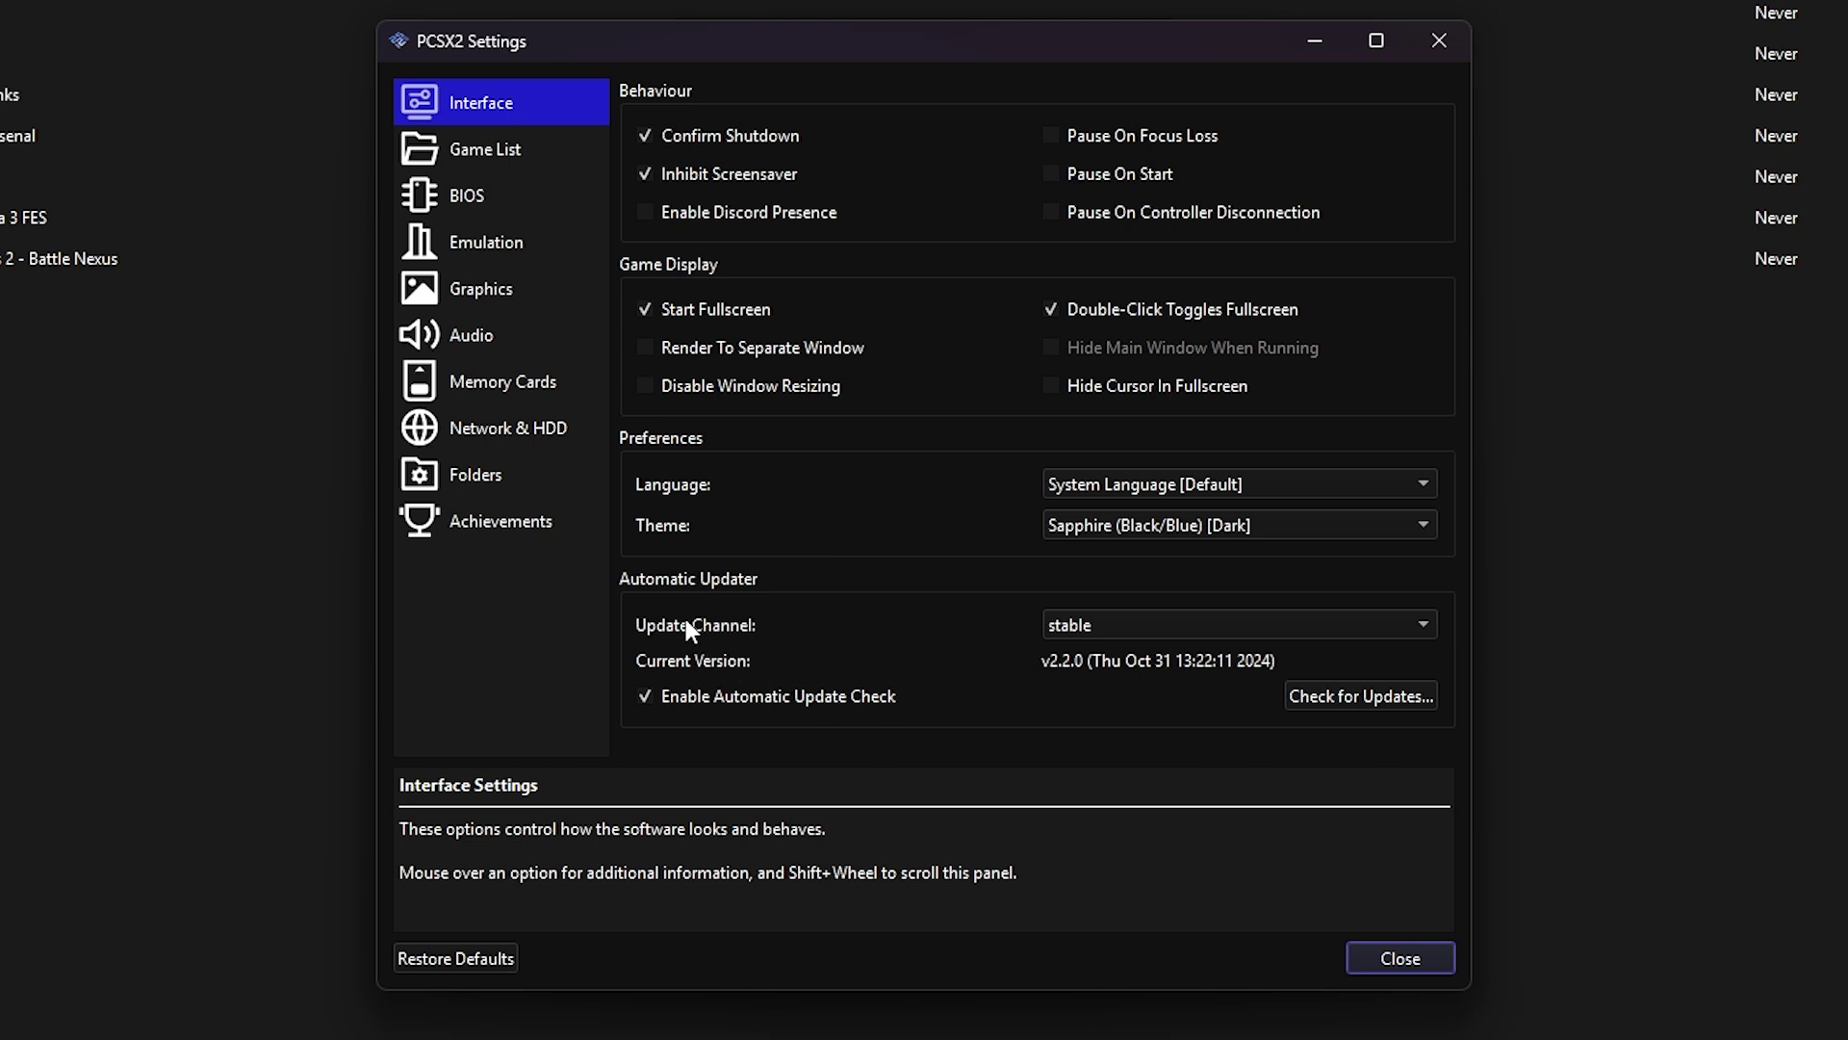
{"action": "left_click", "coordinate": [1102, 625]}
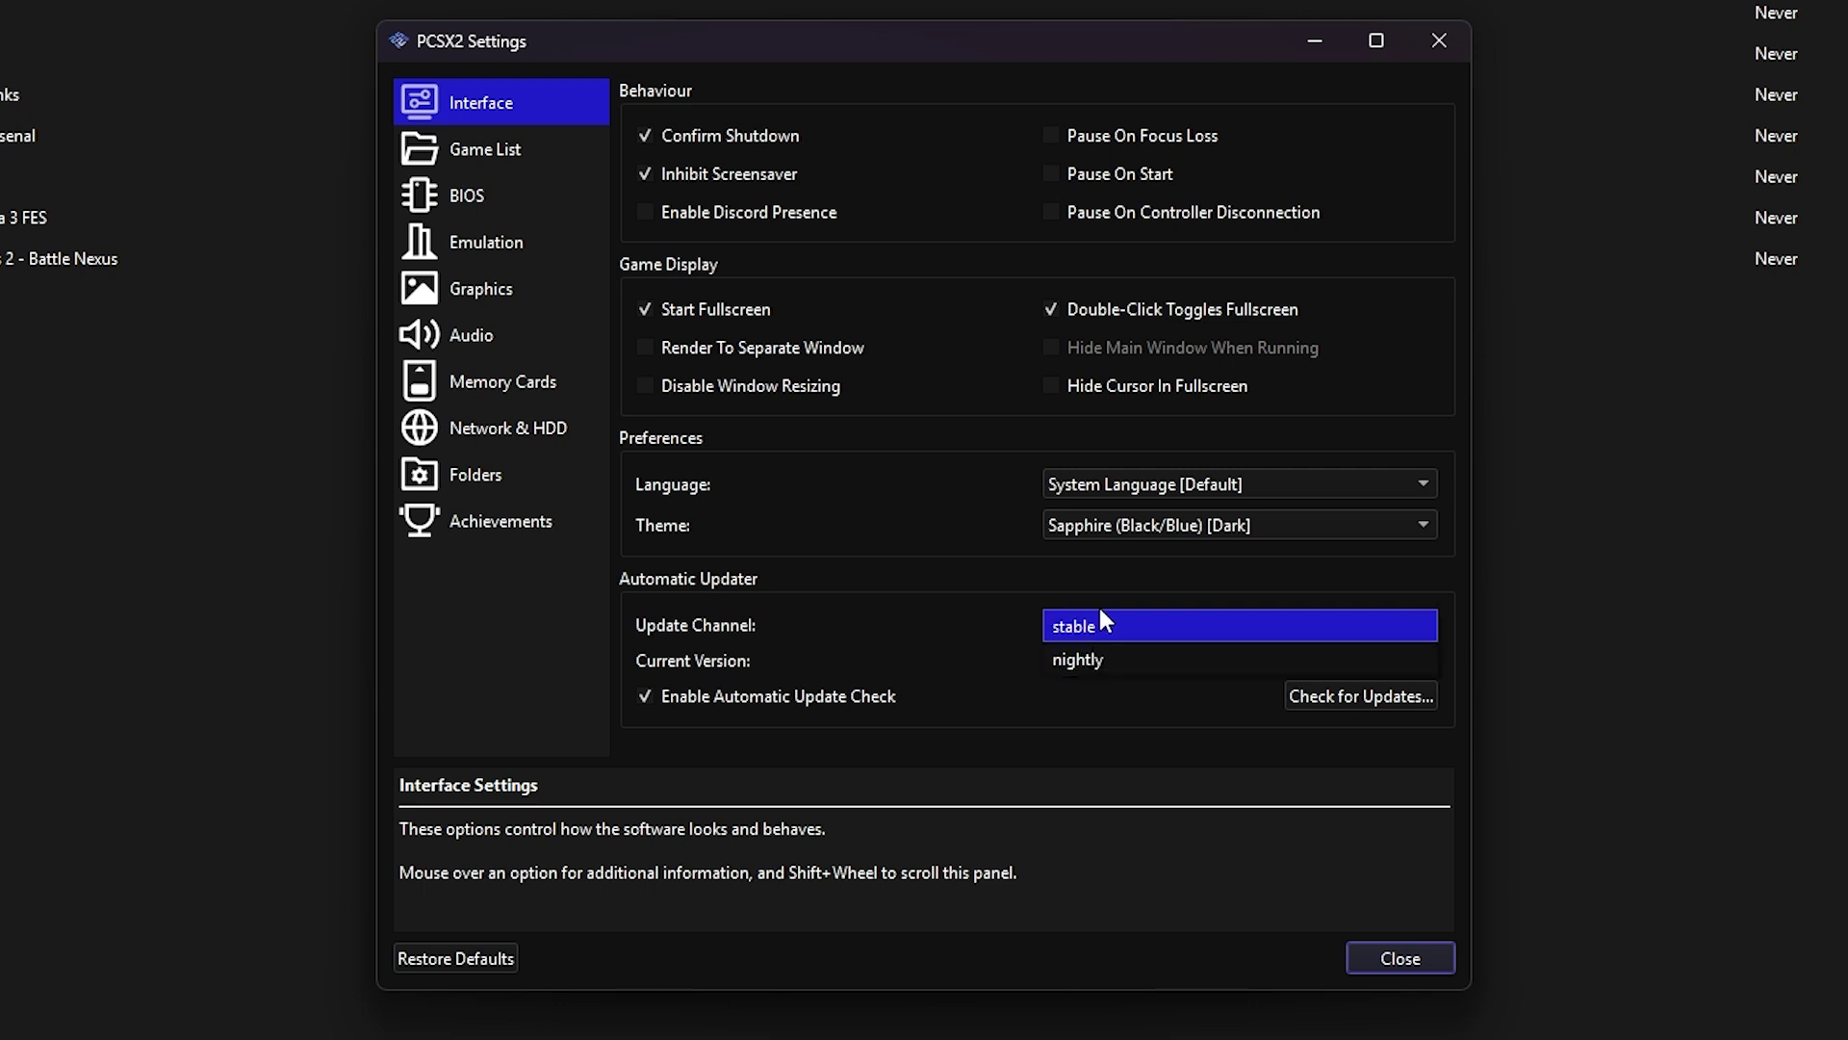
{"action": "key", "text": "Escape"}
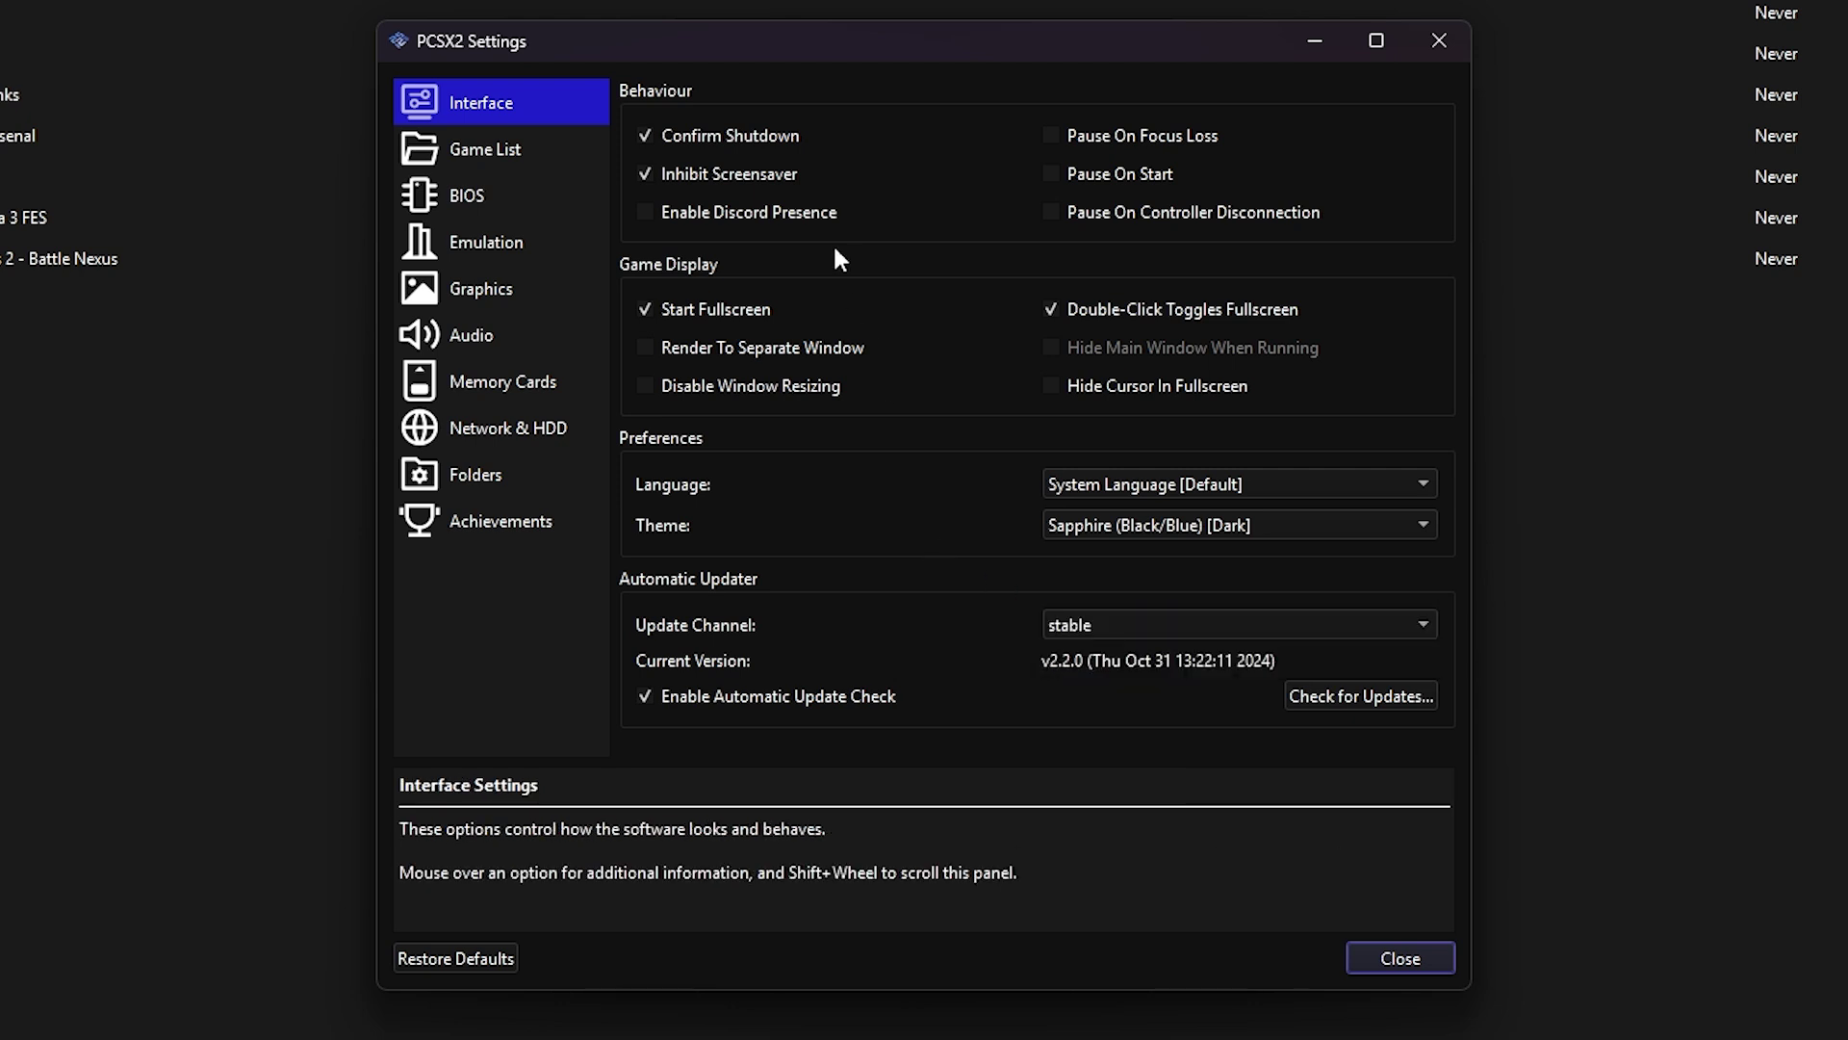
Review the game list, BIOS and emulation settings.
{"action": "left_click", "coordinate": [518, 152]}
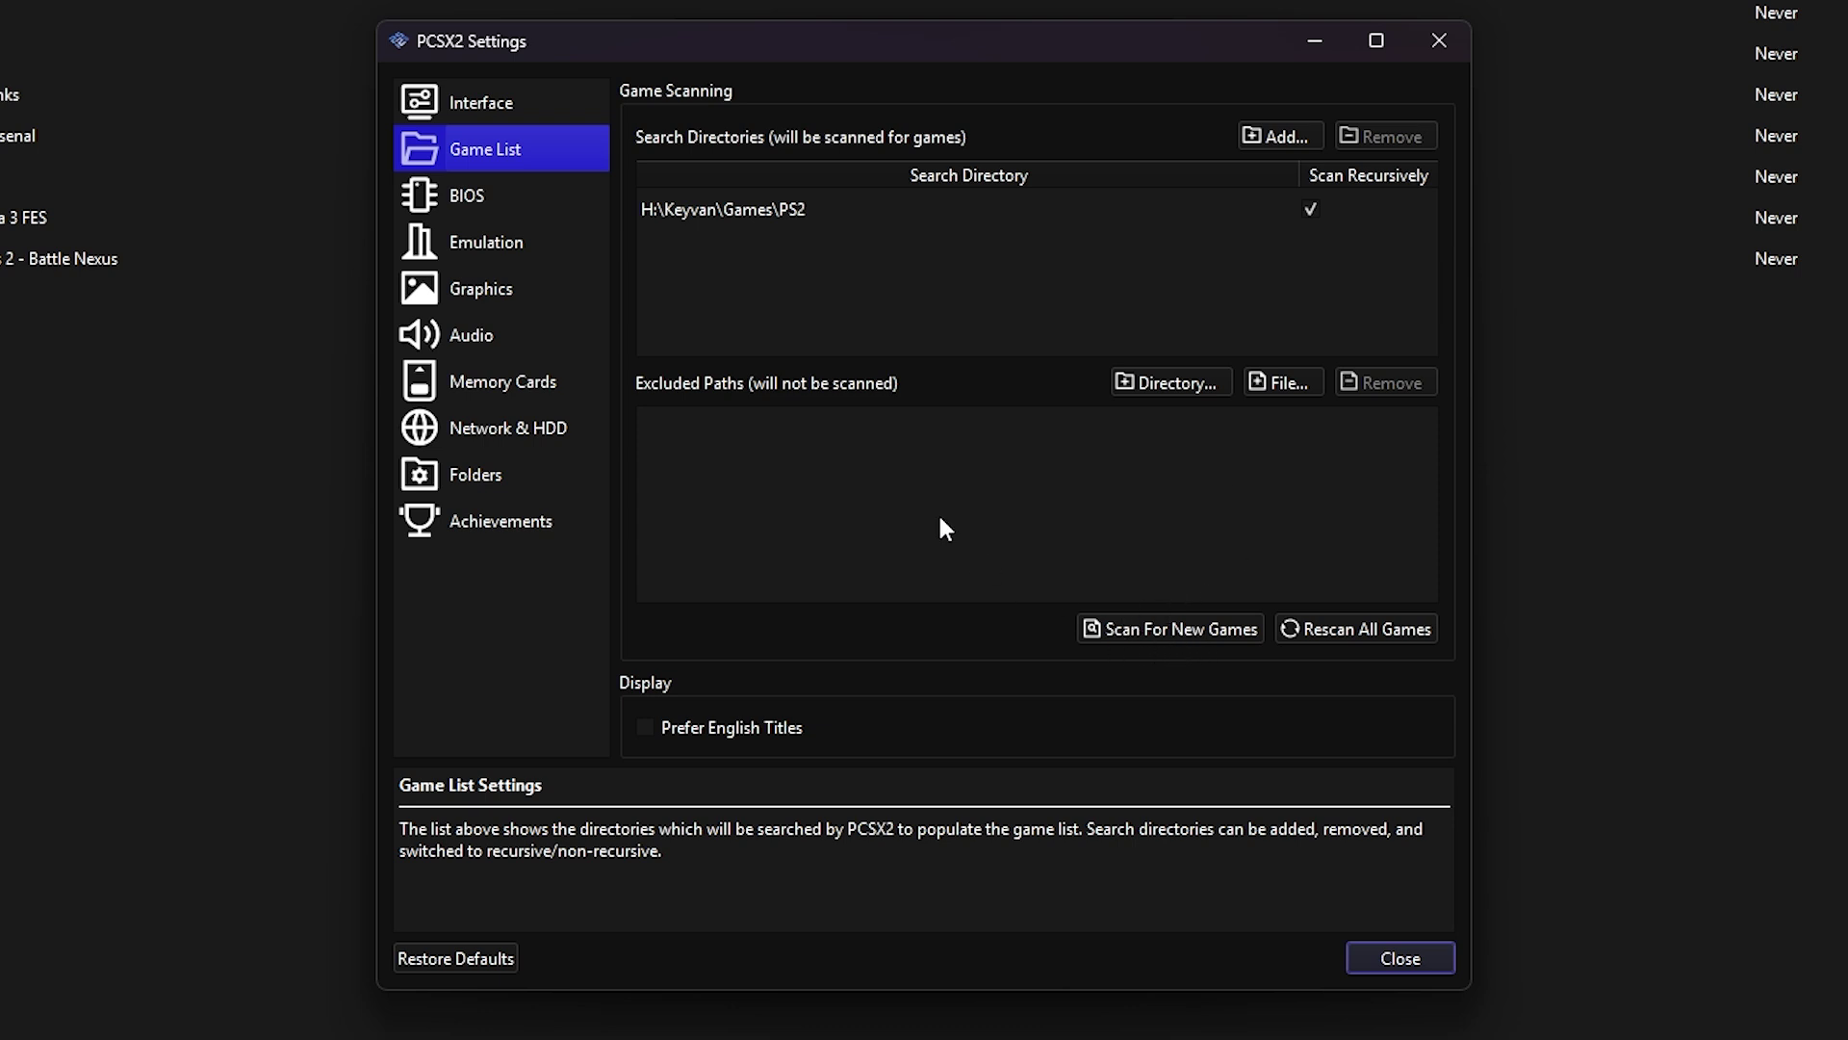
{"action": "left_click", "coordinate": [472, 204]}
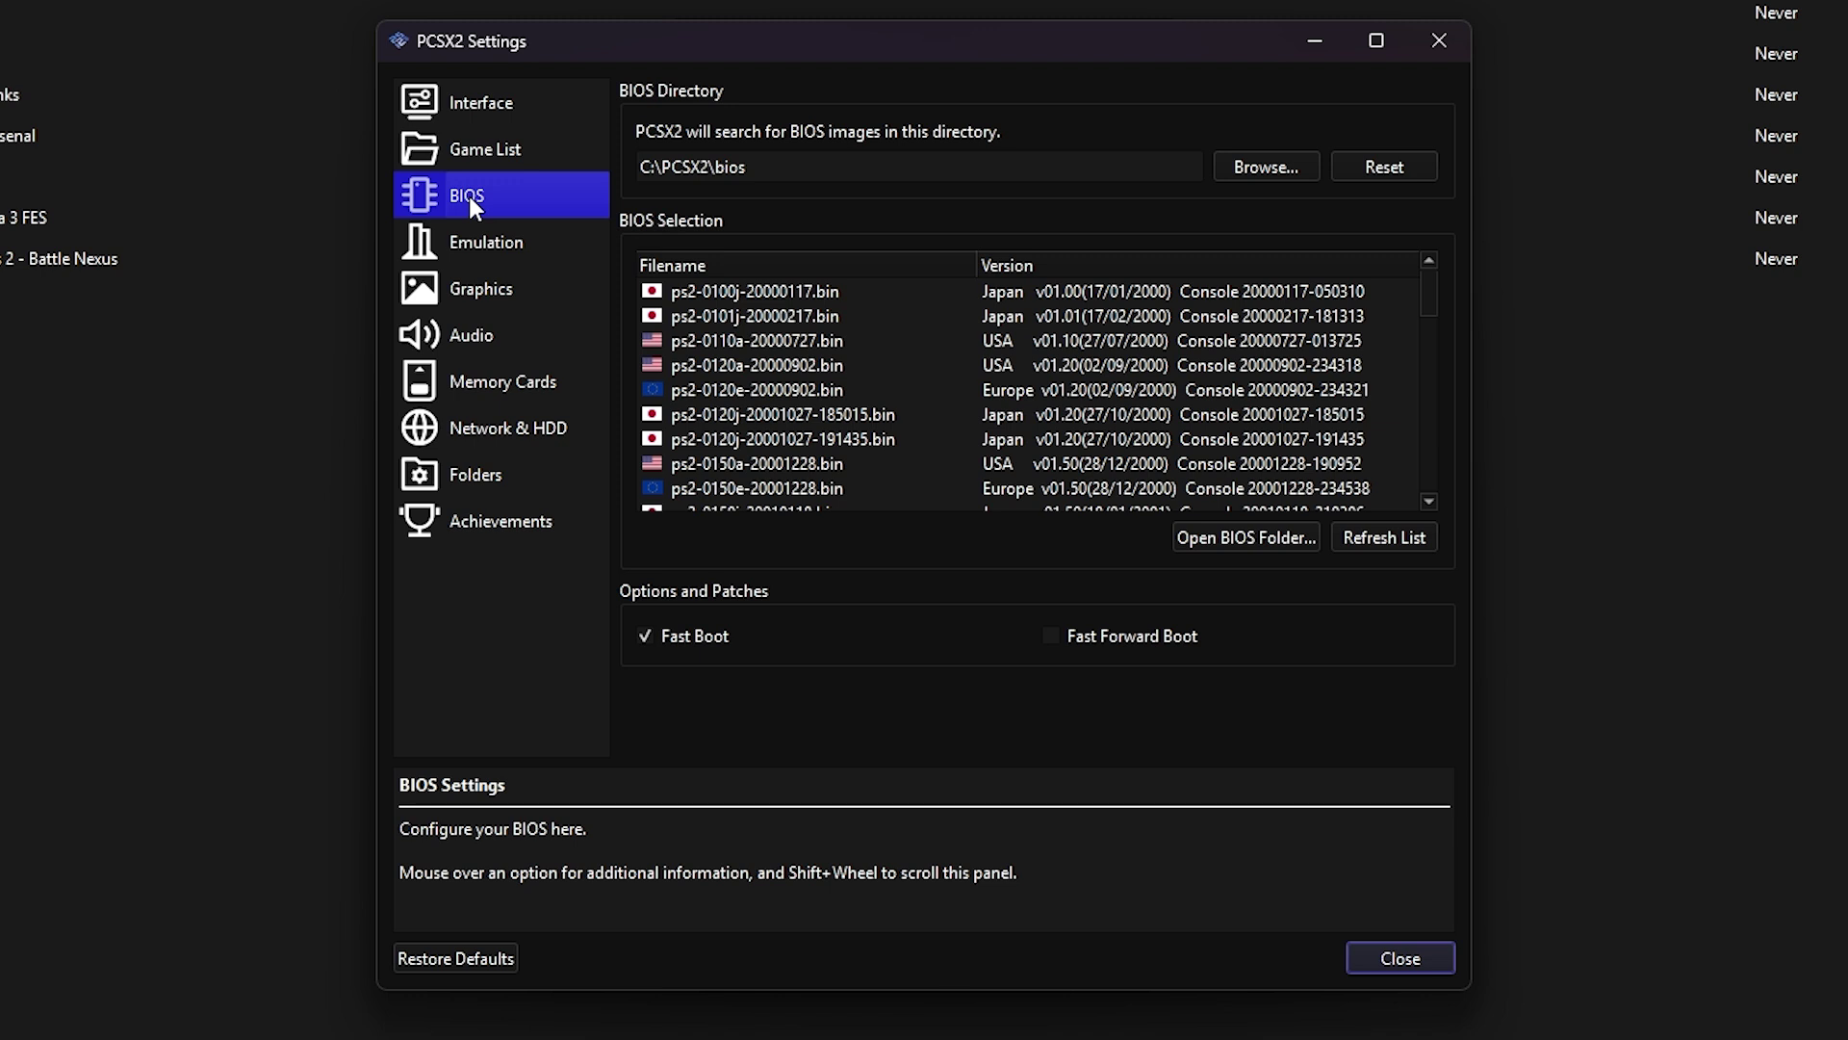
{"action": "left_click", "coordinate": [463, 241]}
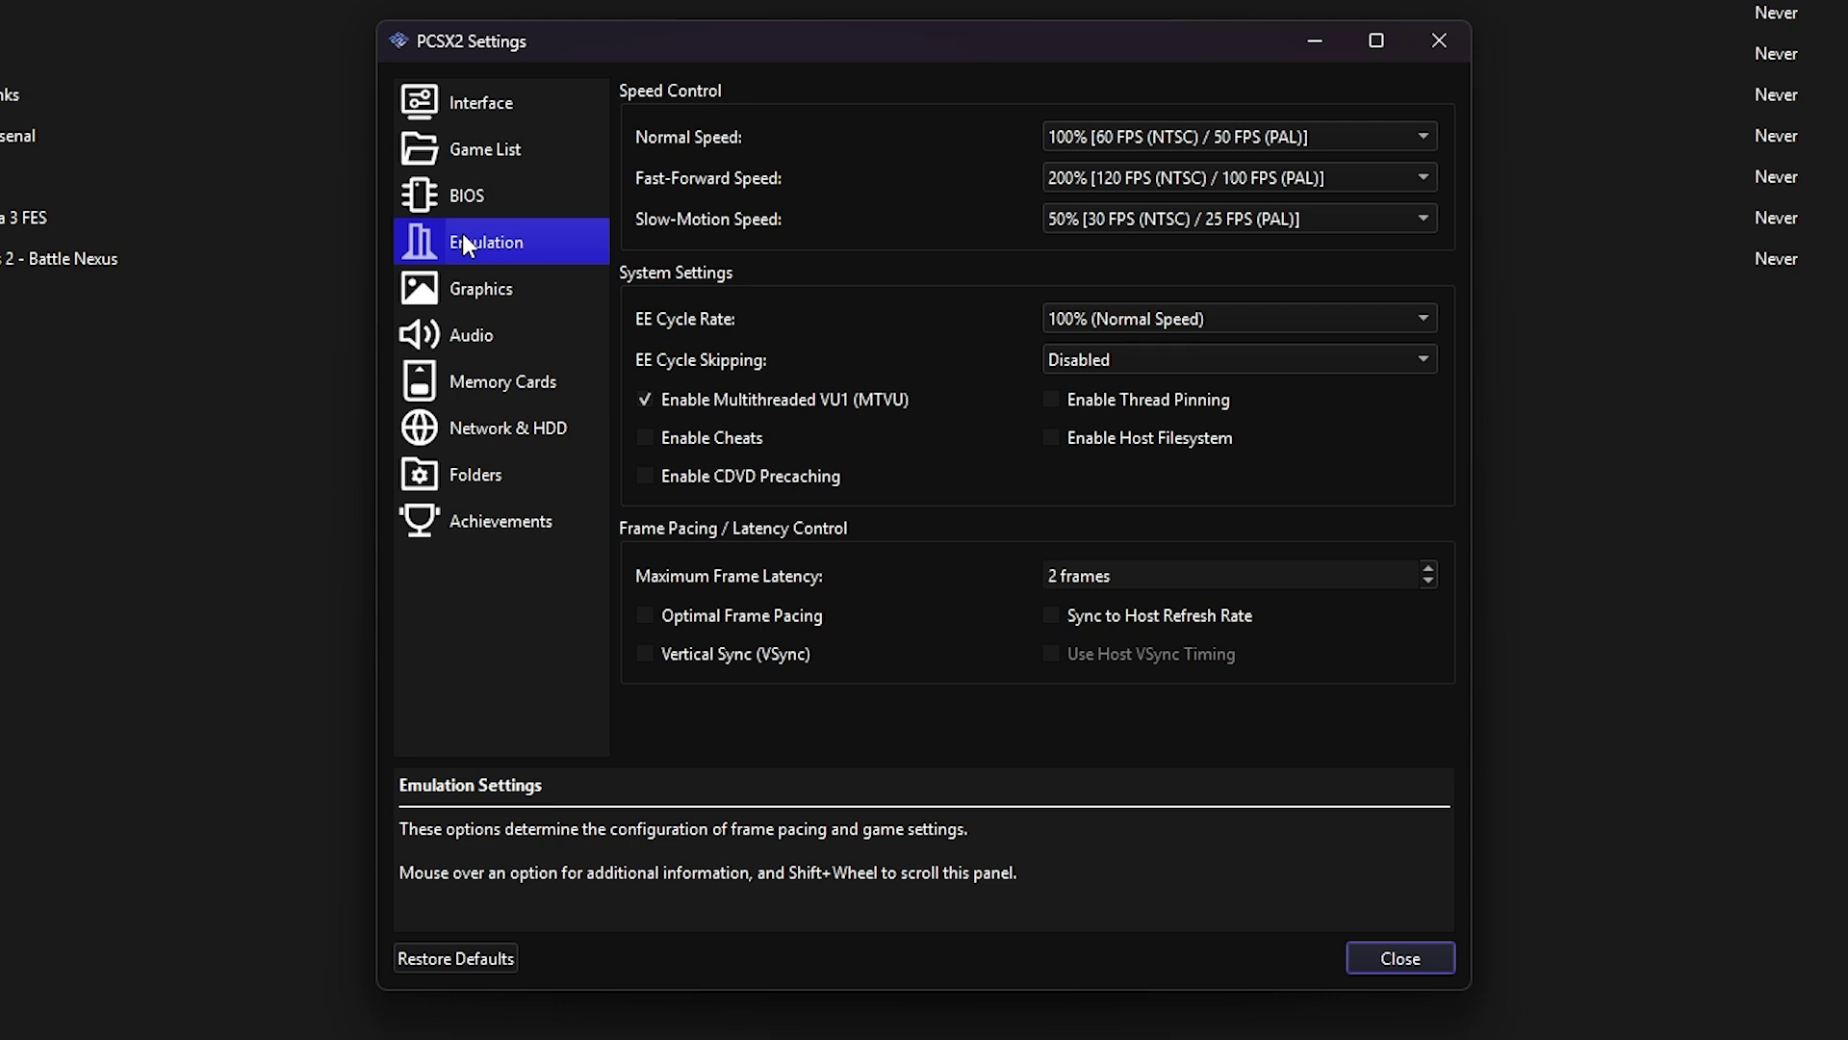
Set the graphics renderer to Vulkan.
{"action": "left_click", "coordinate": [454, 290]}
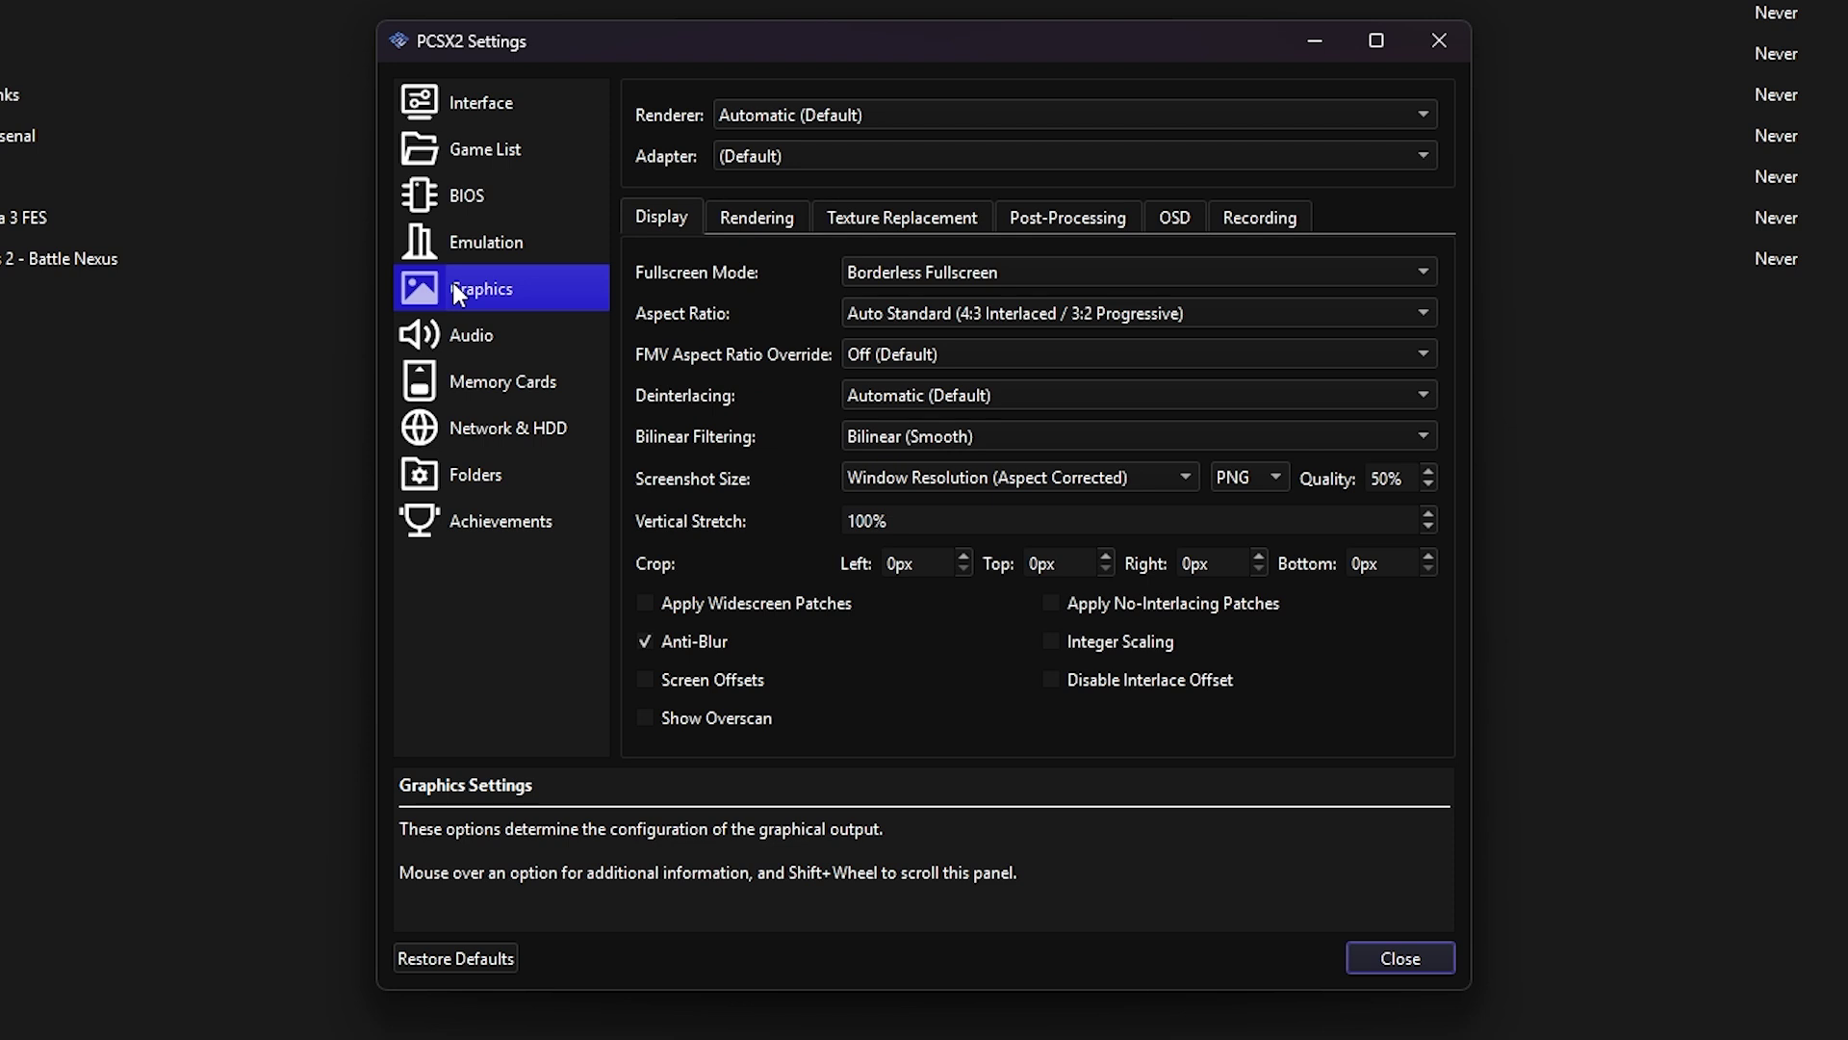
{"action": "left_click", "coordinate": [769, 115]}
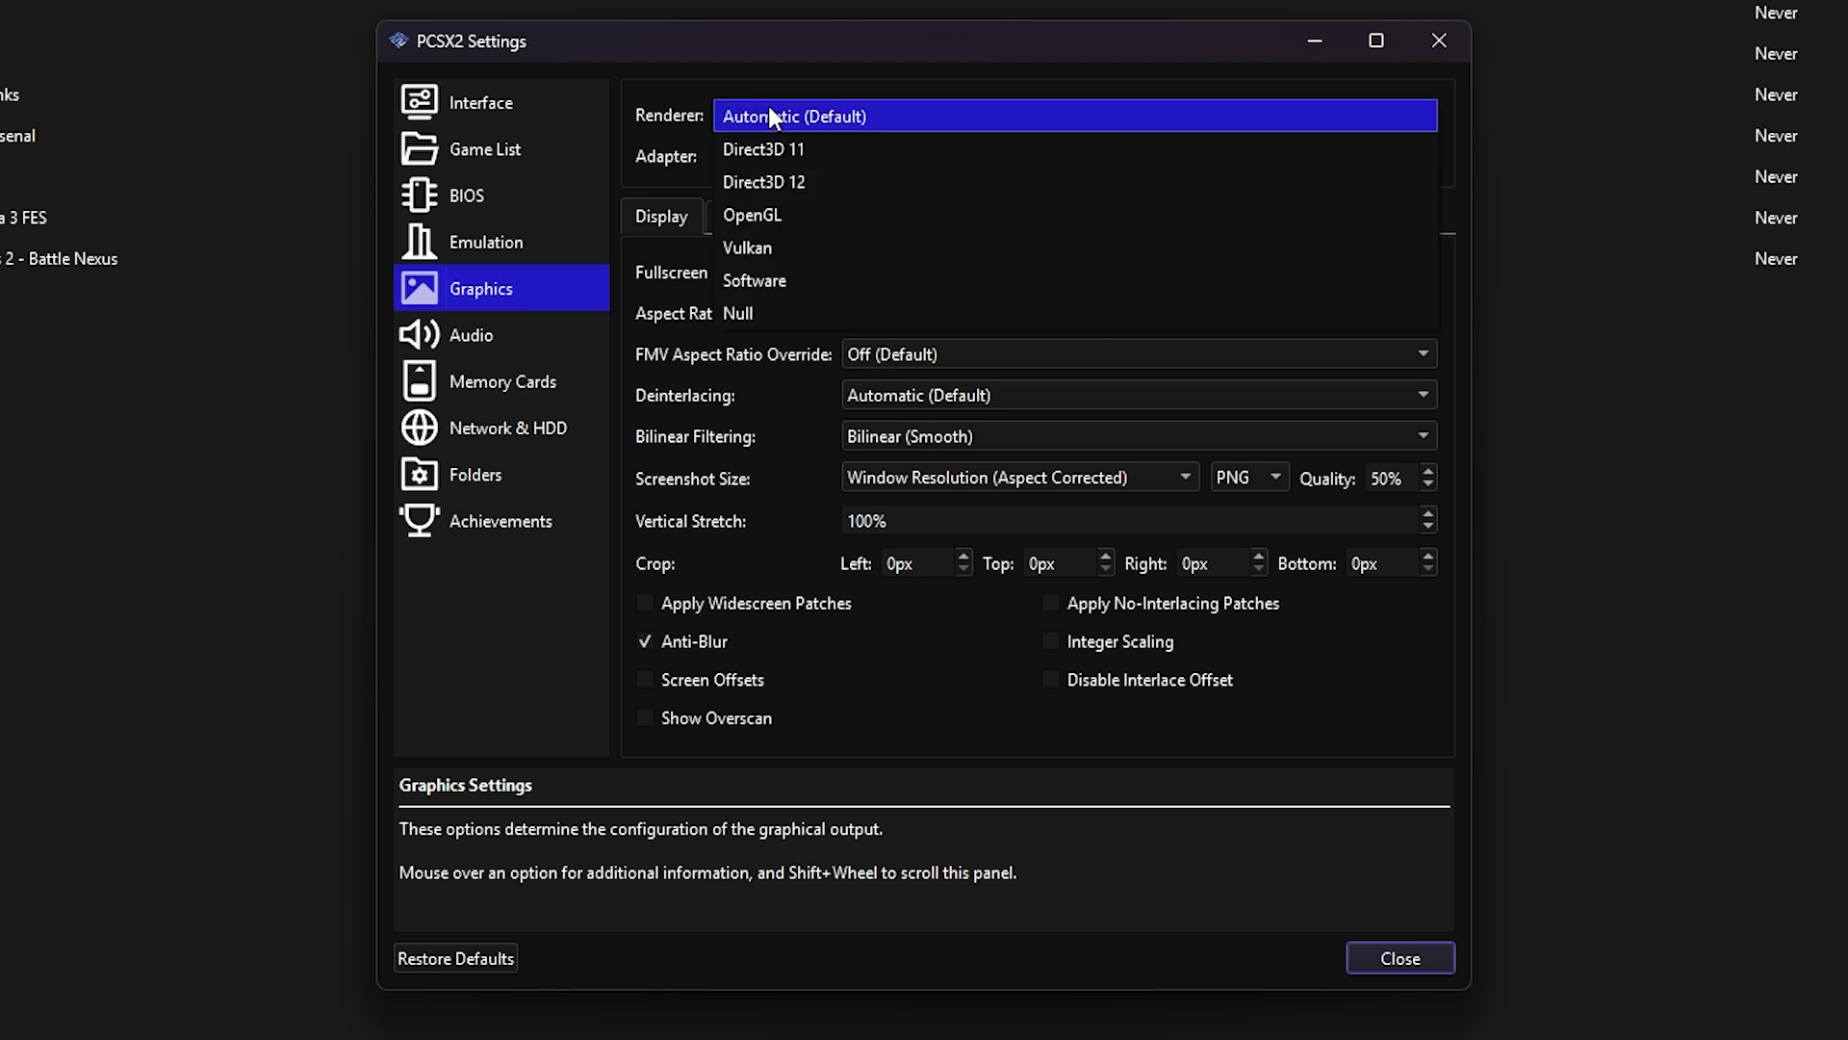
{"action": "left_click", "coordinate": [741, 250]}
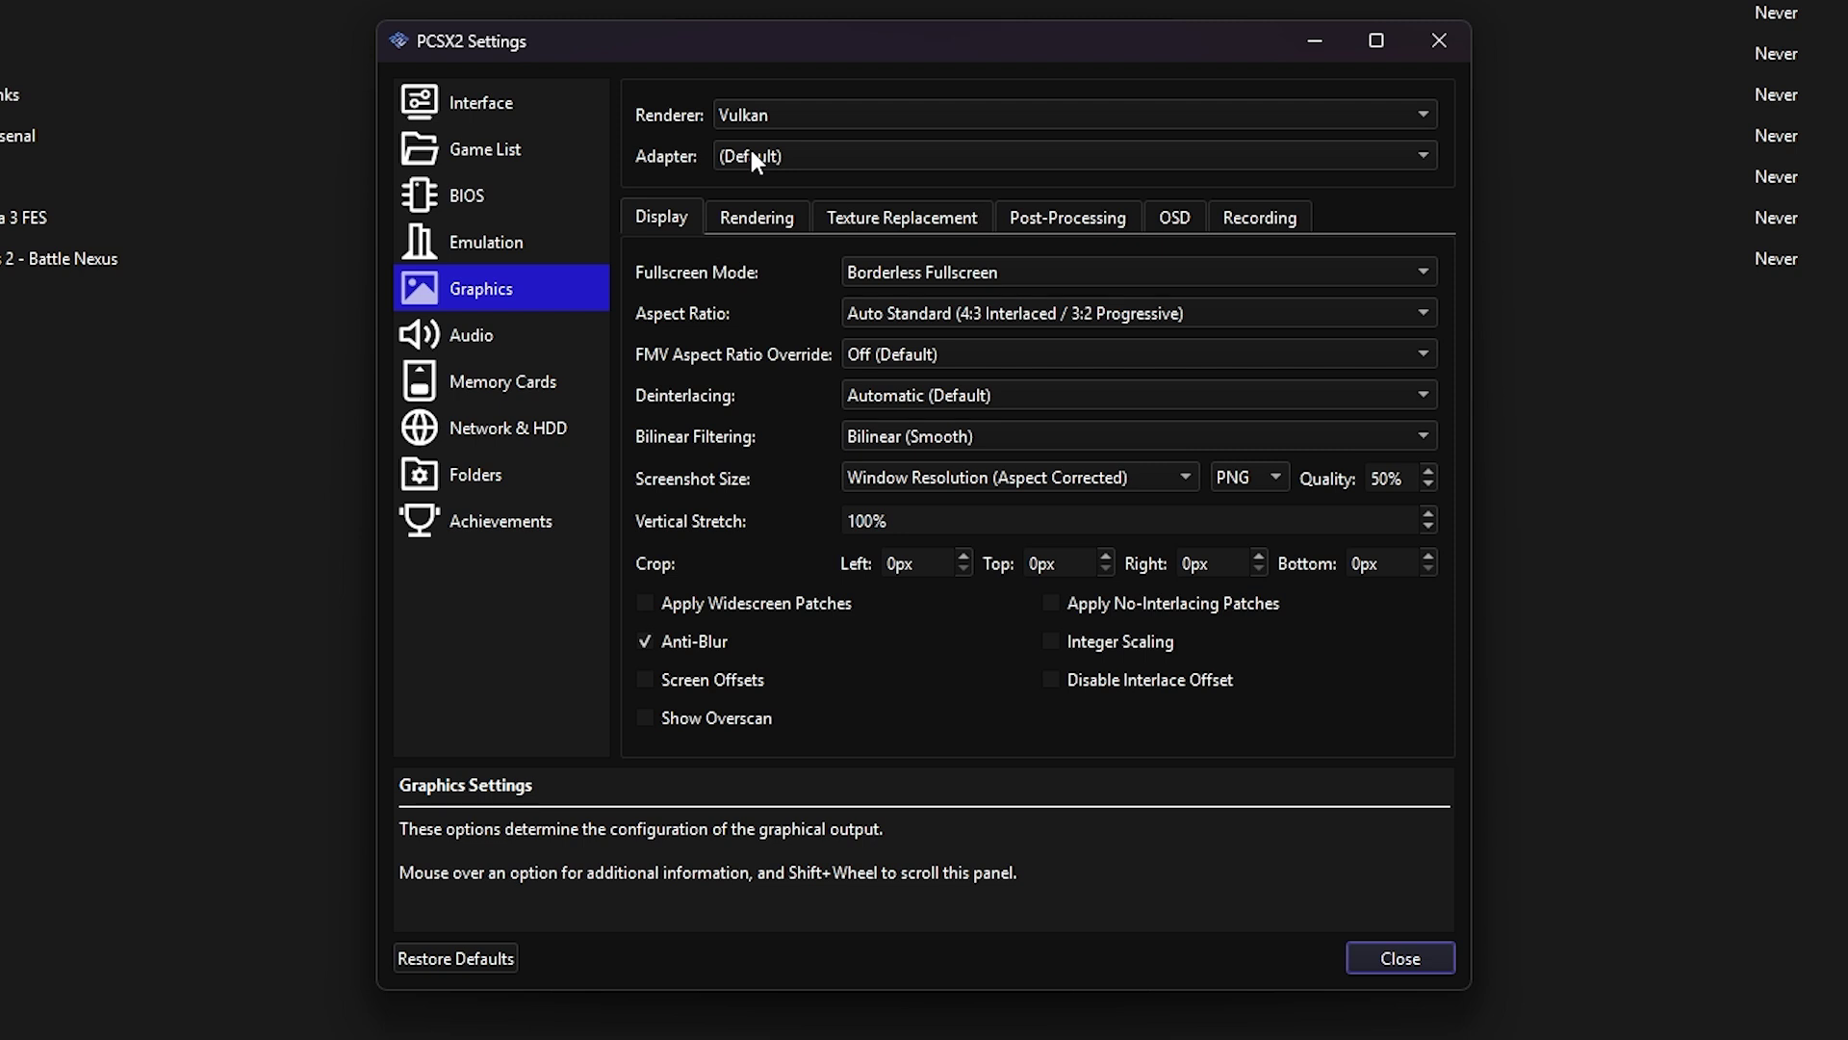
{"action": "left_click", "coordinate": [748, 117]}
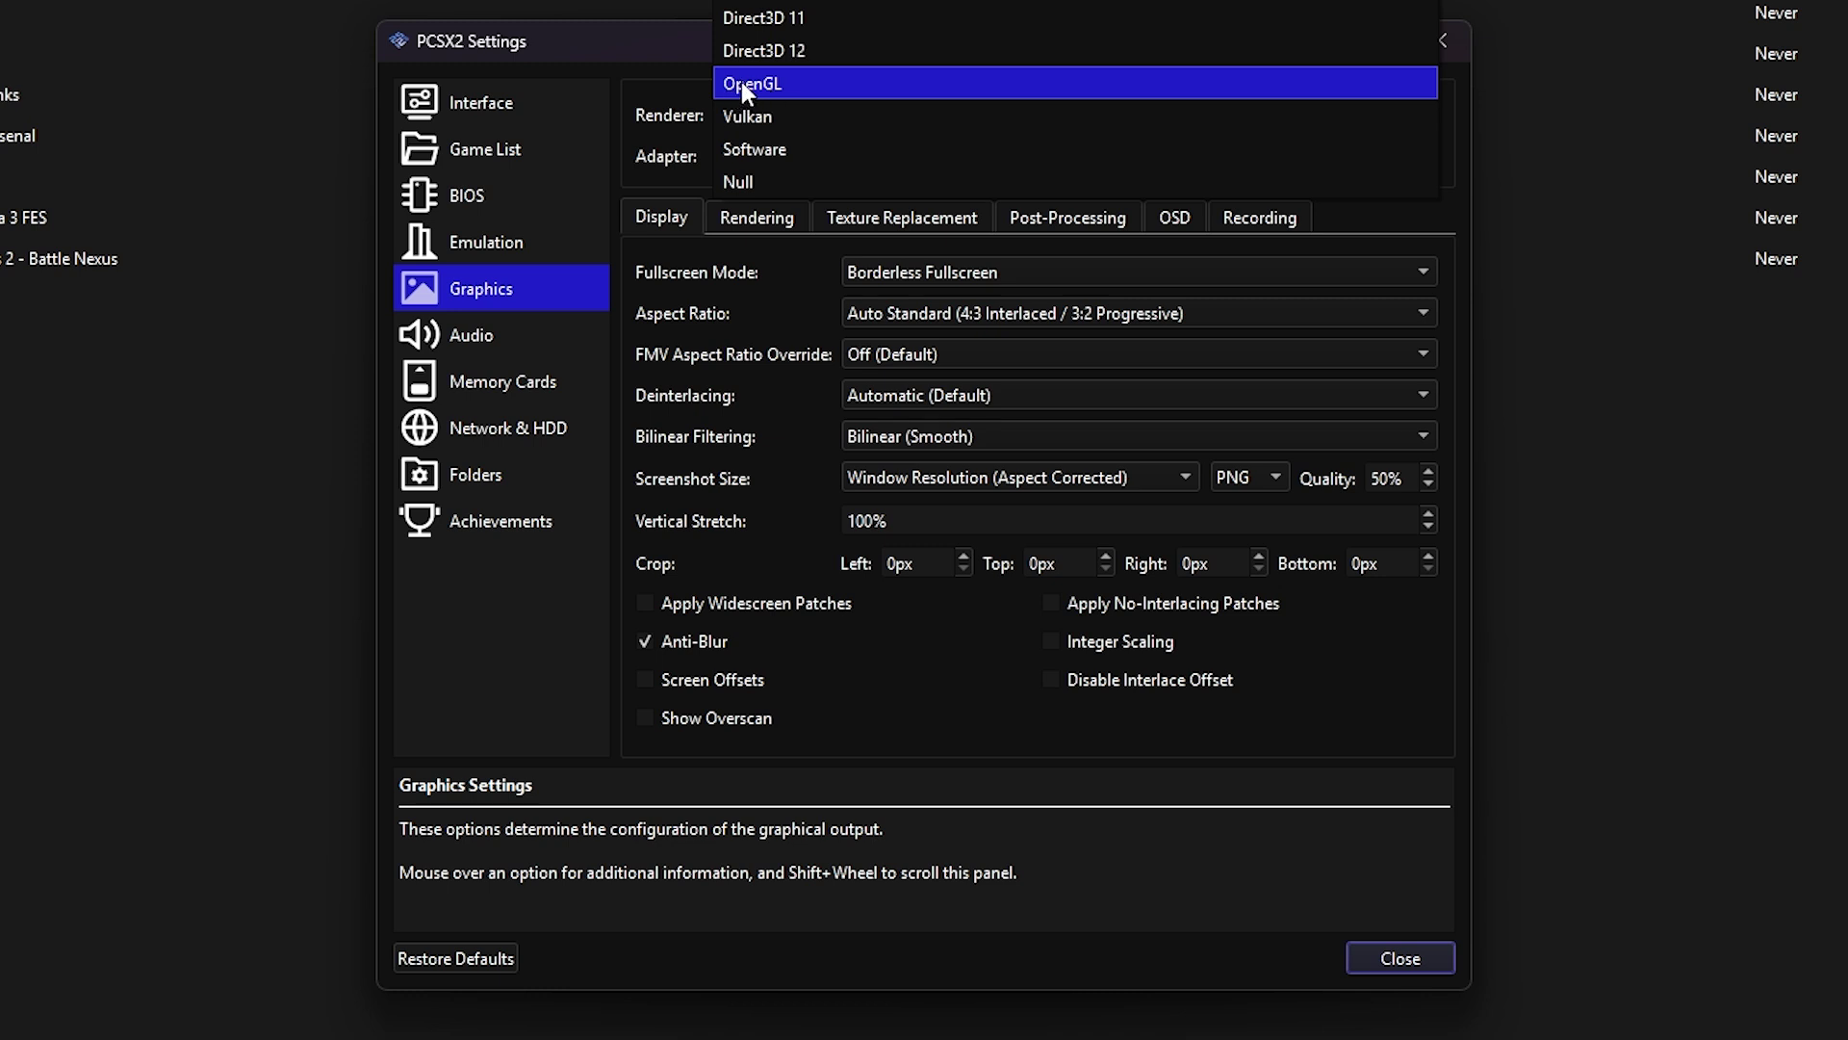
{"action": "left_click", "coordinate": [747, 116]}
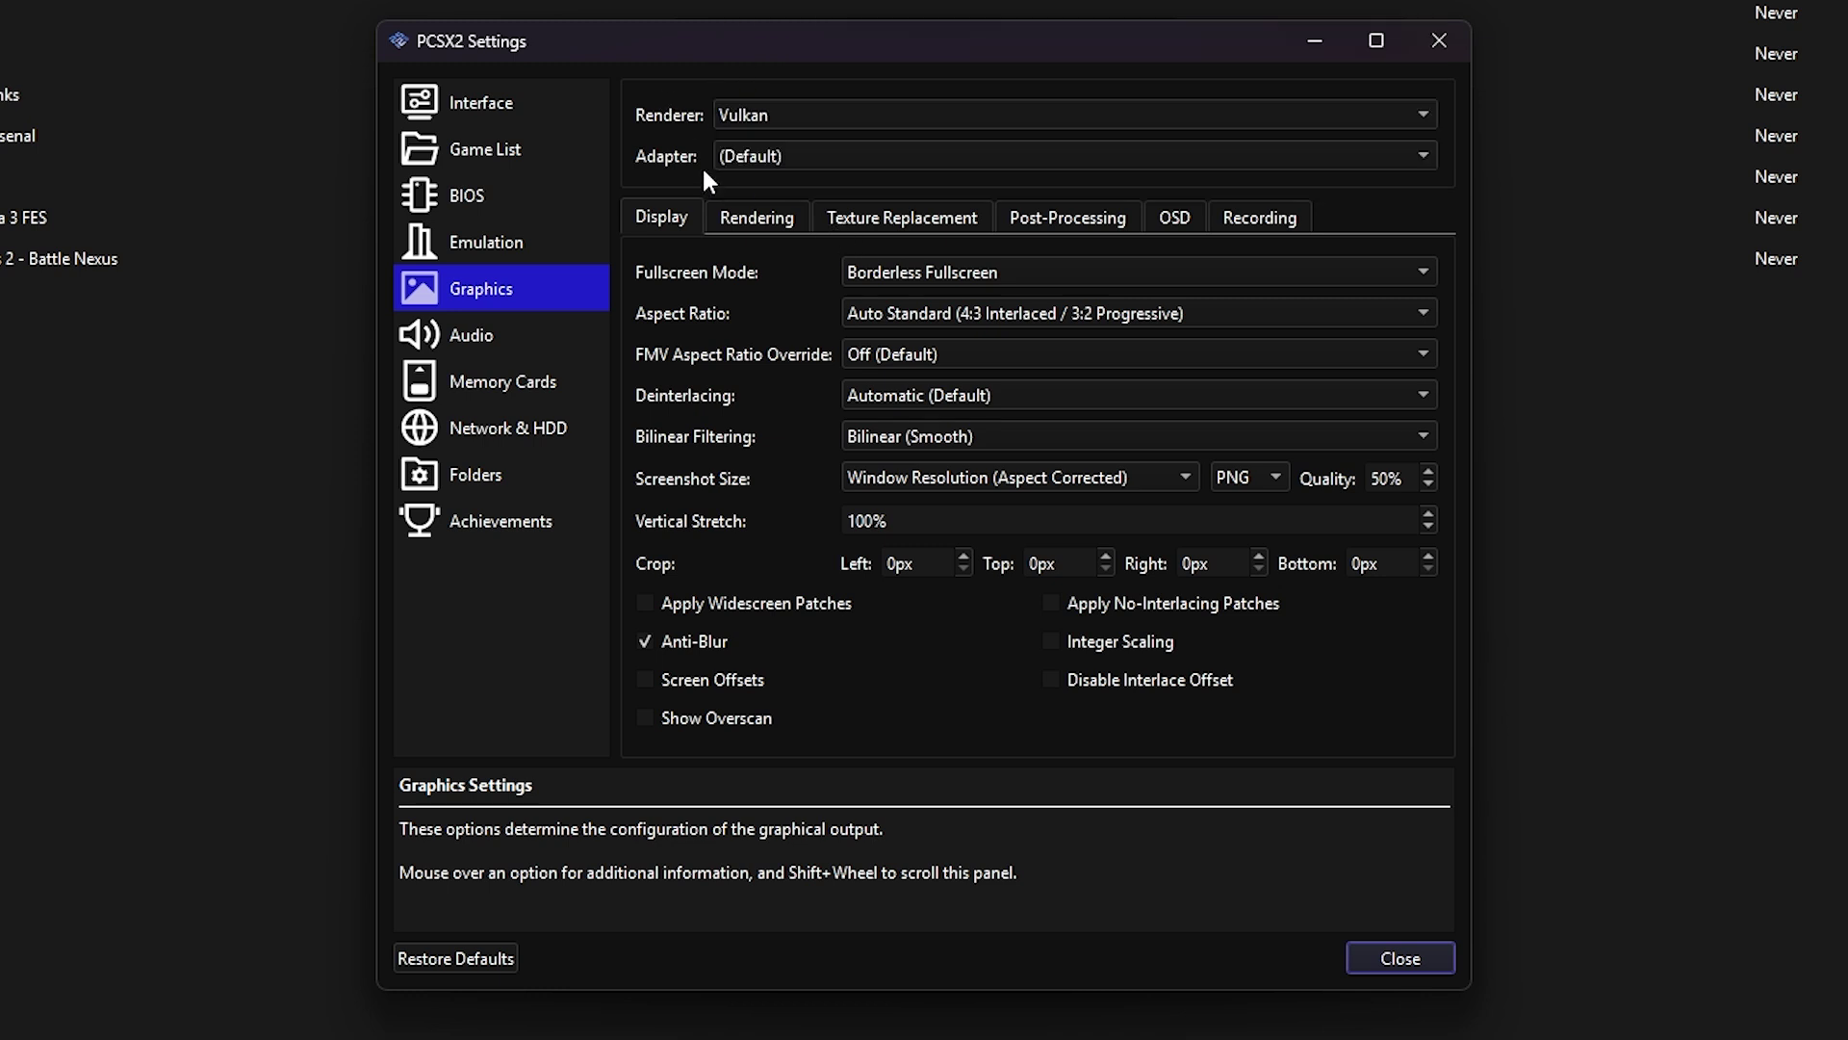
Choose NVIDIA GeForce GTX 1660 Ti as the graphics adapter and keep the aspect ratio at Auto Standard (4:3 Interlaced / 3:2 Progressive).
{"action": "left_click", "coordinate": [729, 160]}
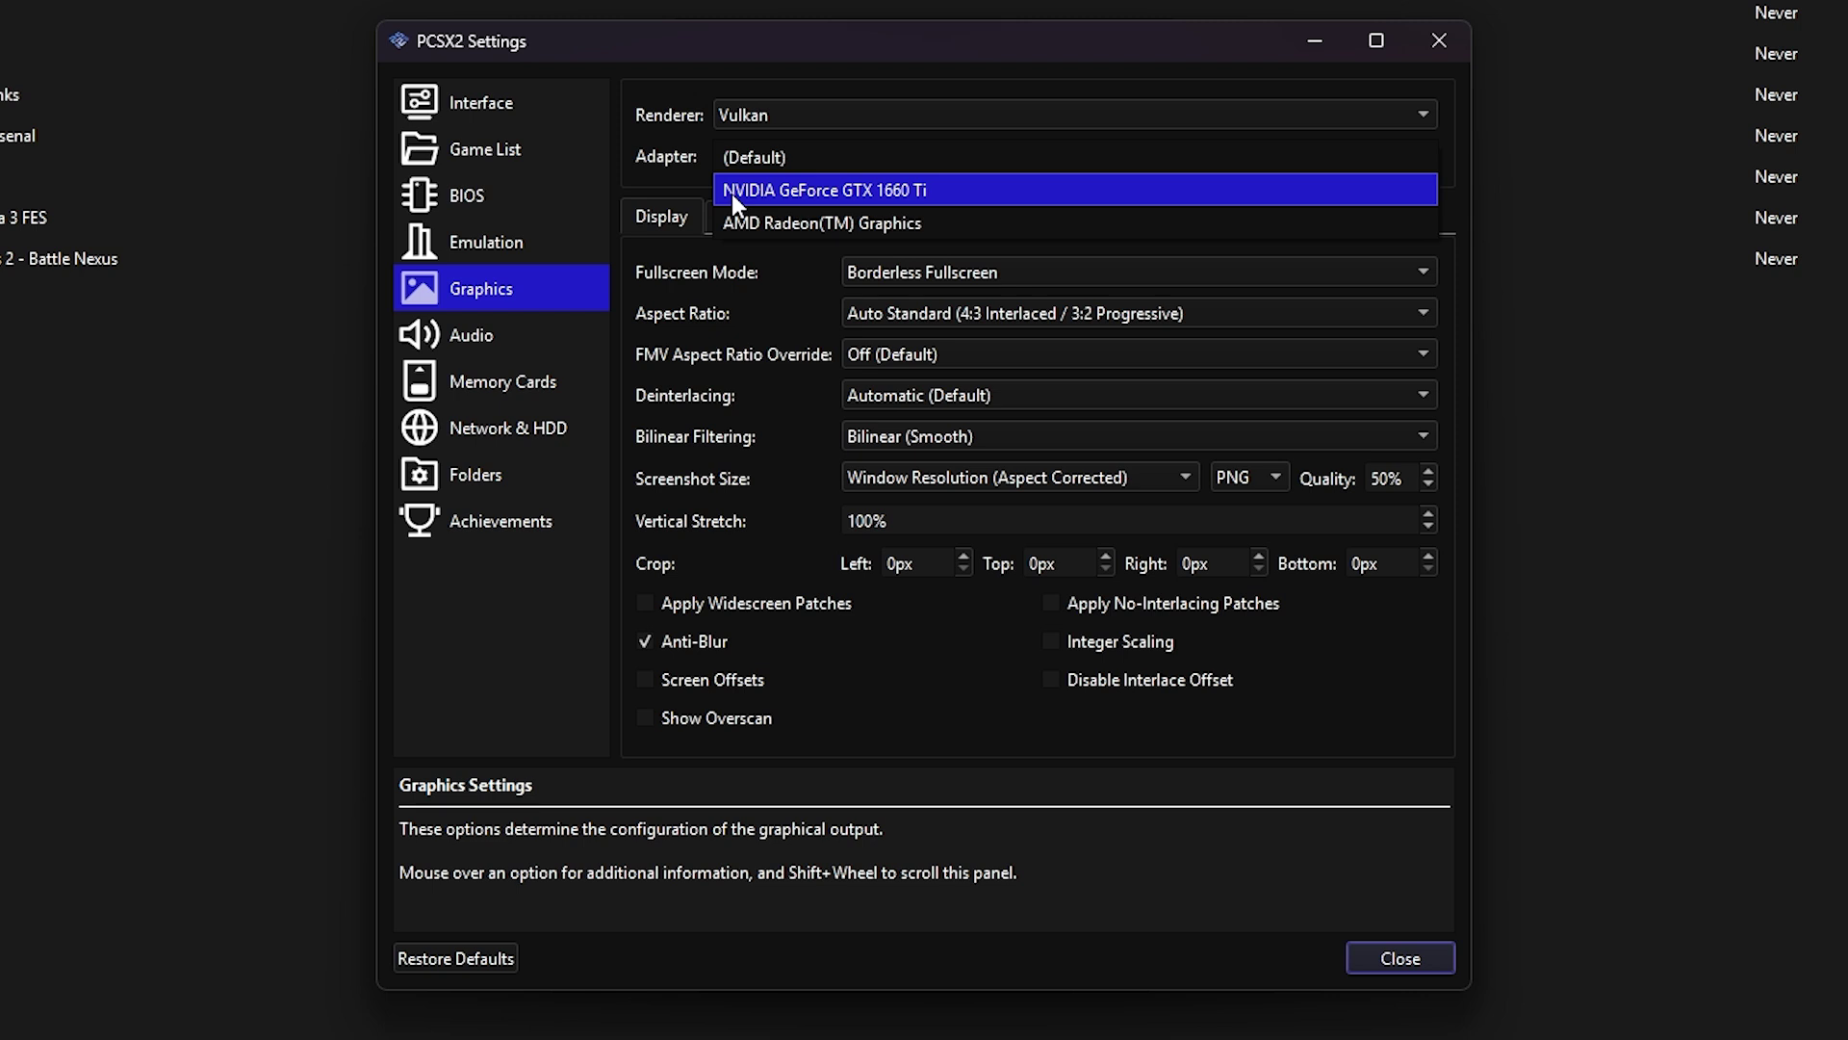
{"action": "left_click", "coordinate": [732, 193]}
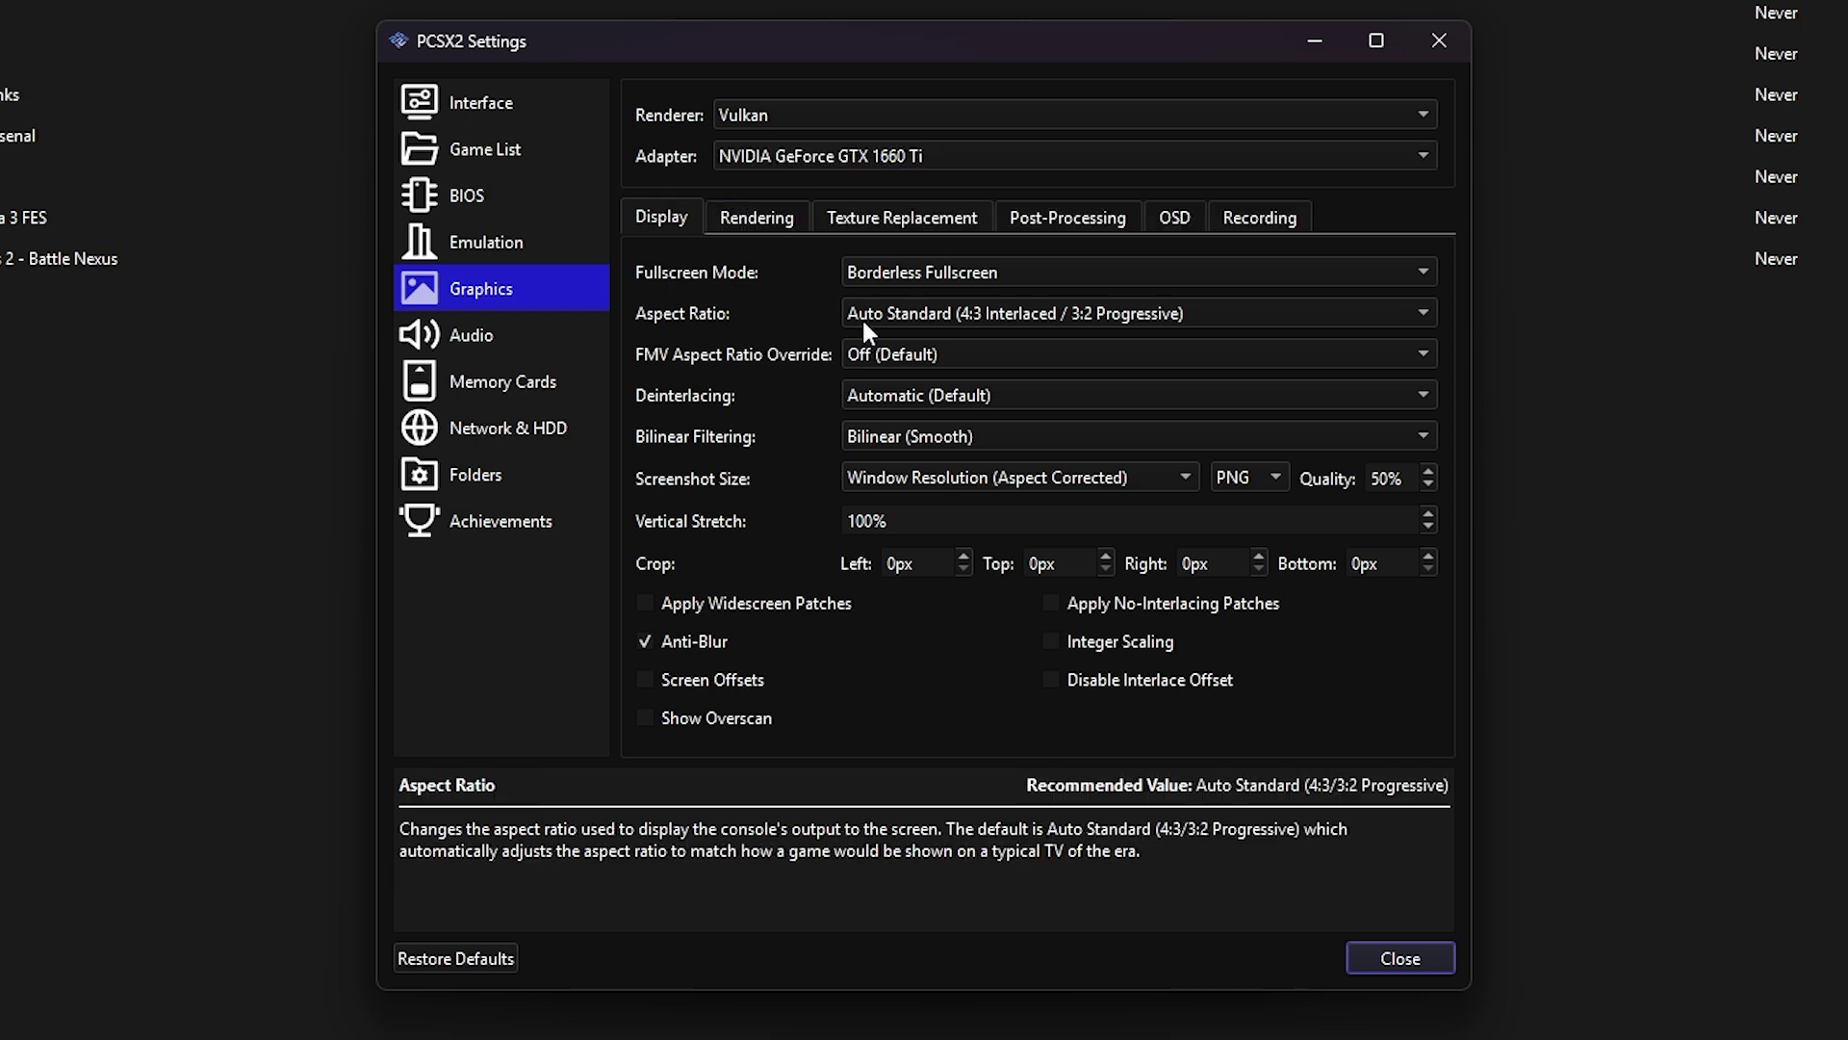
{"action": "left_click", "coordinate": [895, 321]}
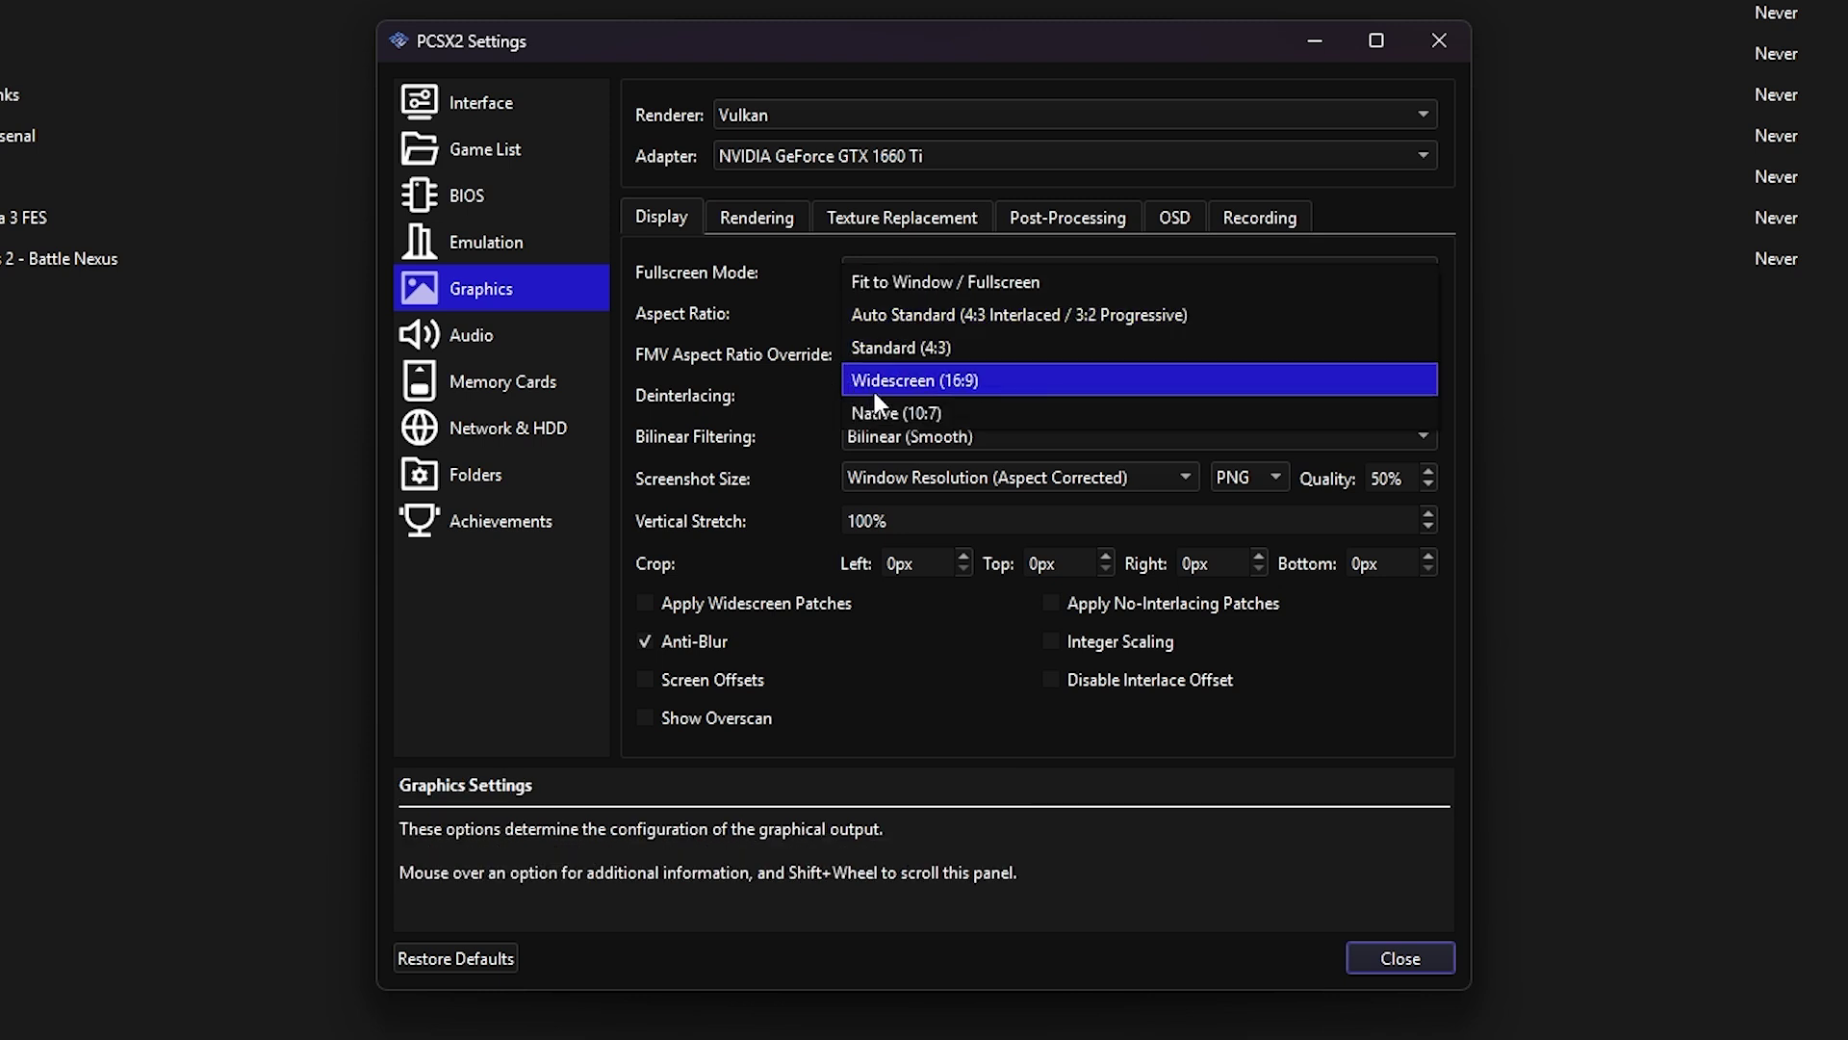
{"action": "left_click", "coordinate": [892, 315]}
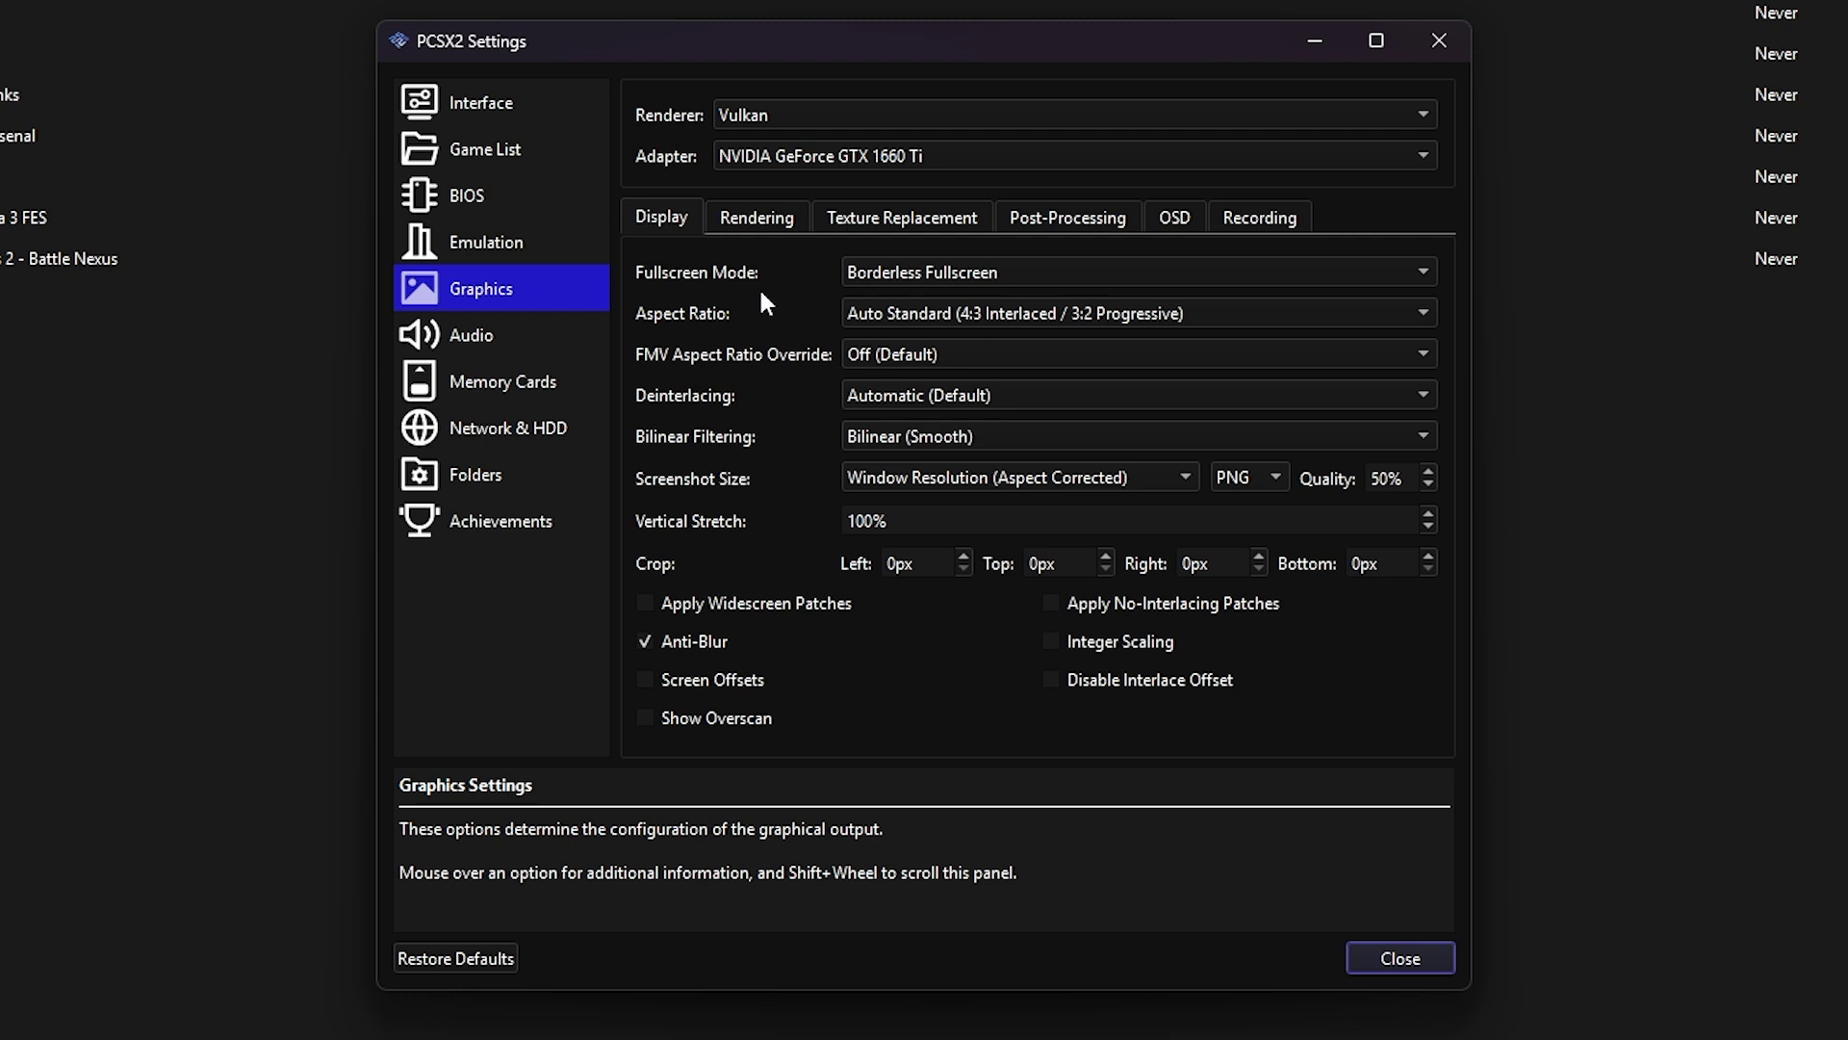
Set the rendering options to 3x Native (~1080px/FHD) internal resolution, 16x anisotropic filtering and dithering Off.
{"action": "left_click", "coordinate": [755, 216]}
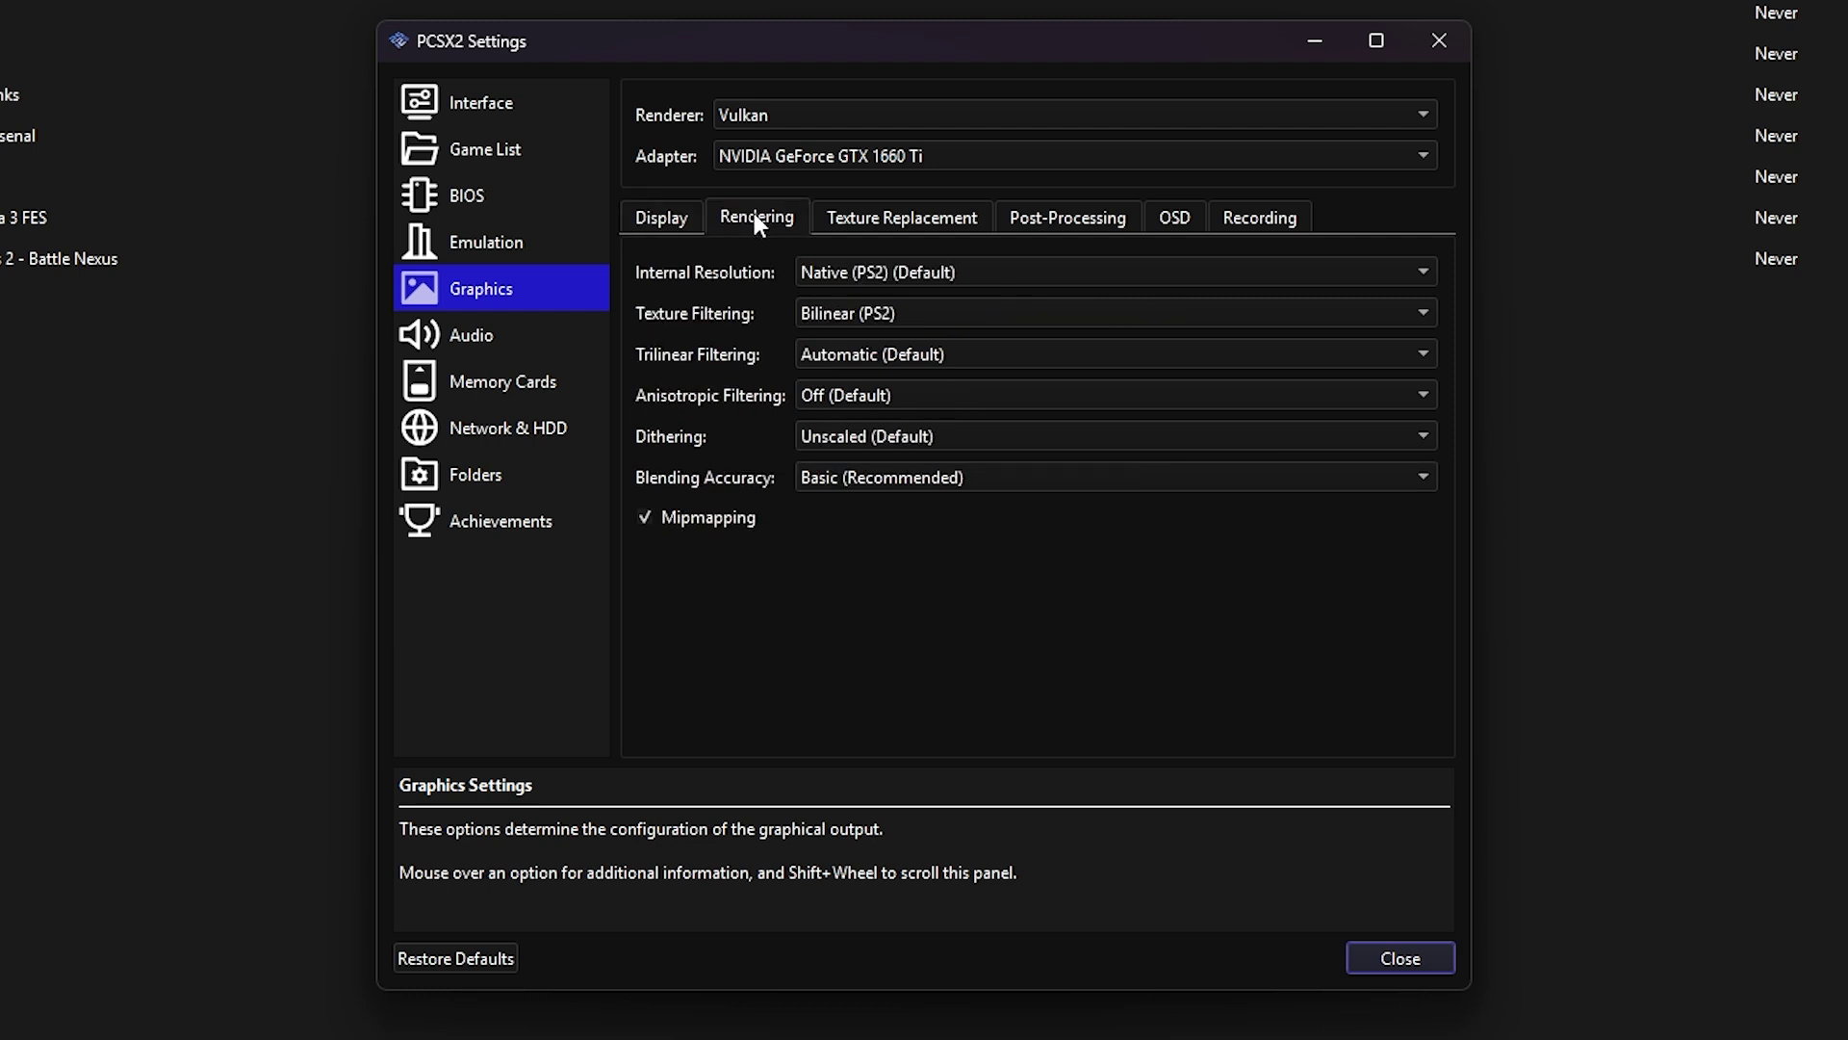
{"action": "left_click", "coordinate": [883, 274]}
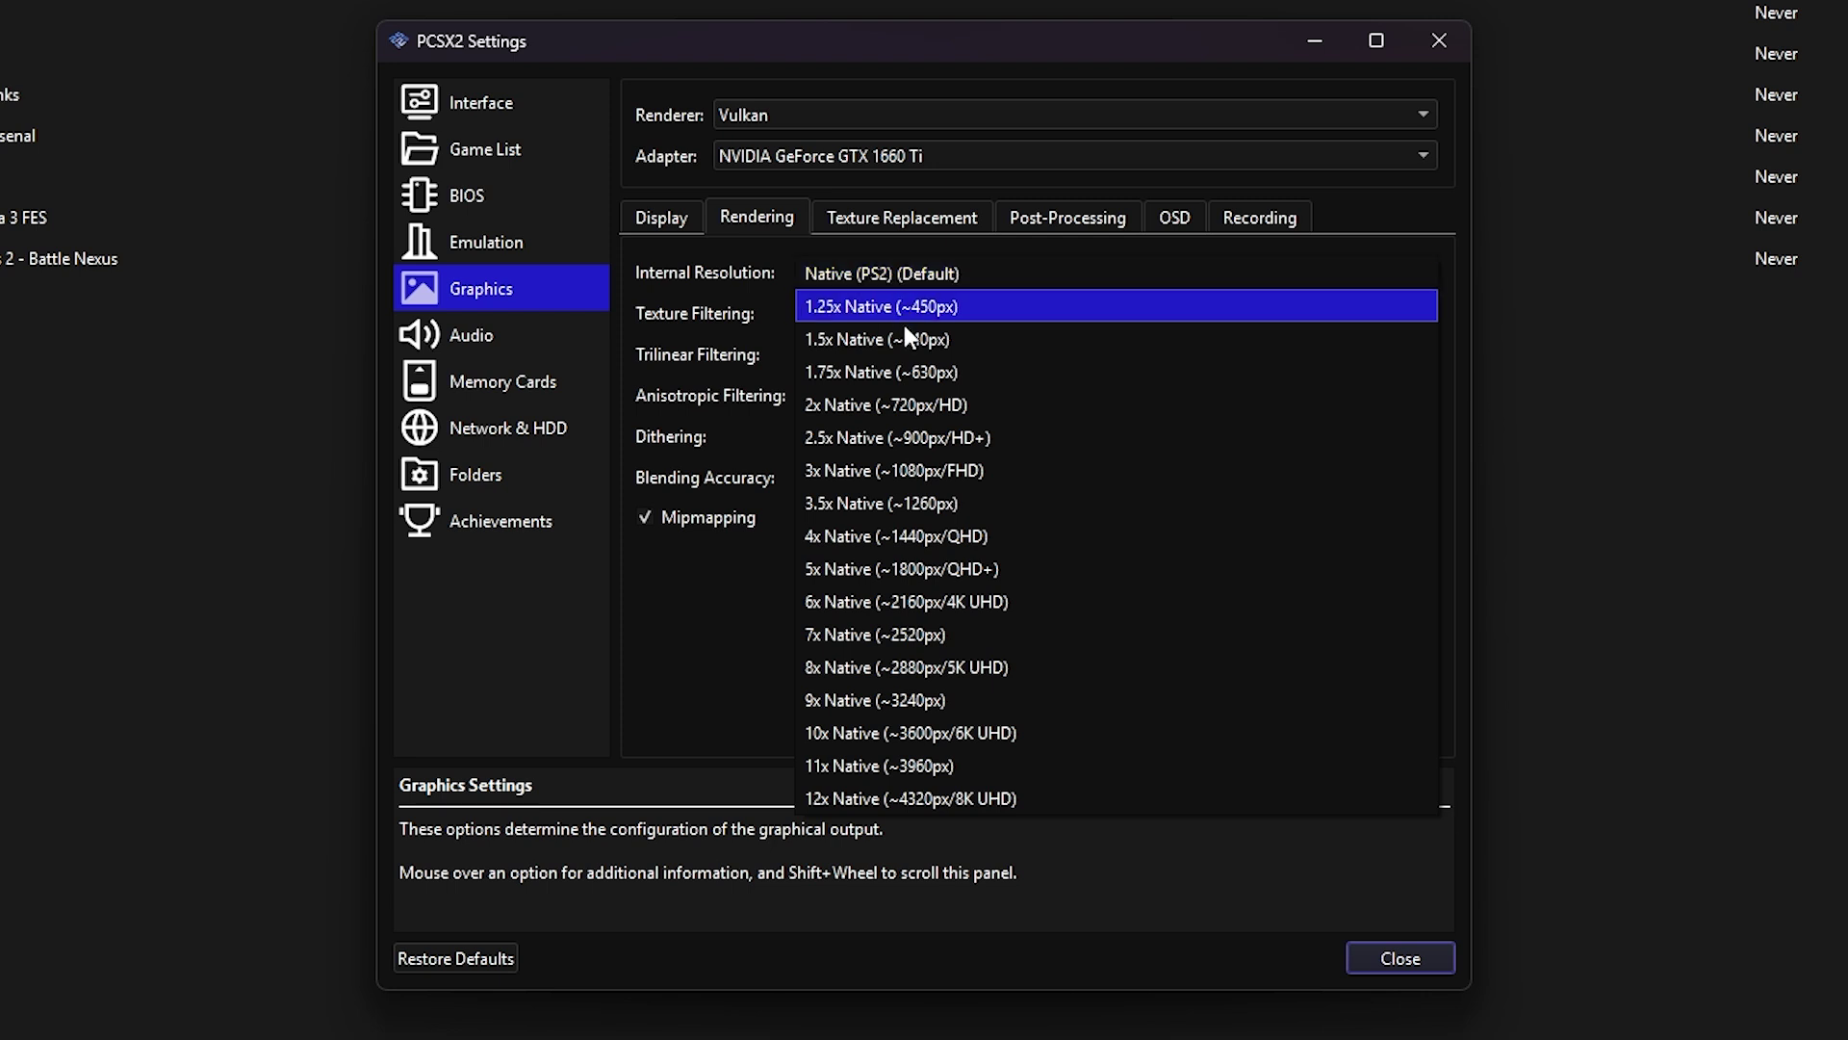
{"action": "left_click", "coordinate": [889, 471]}
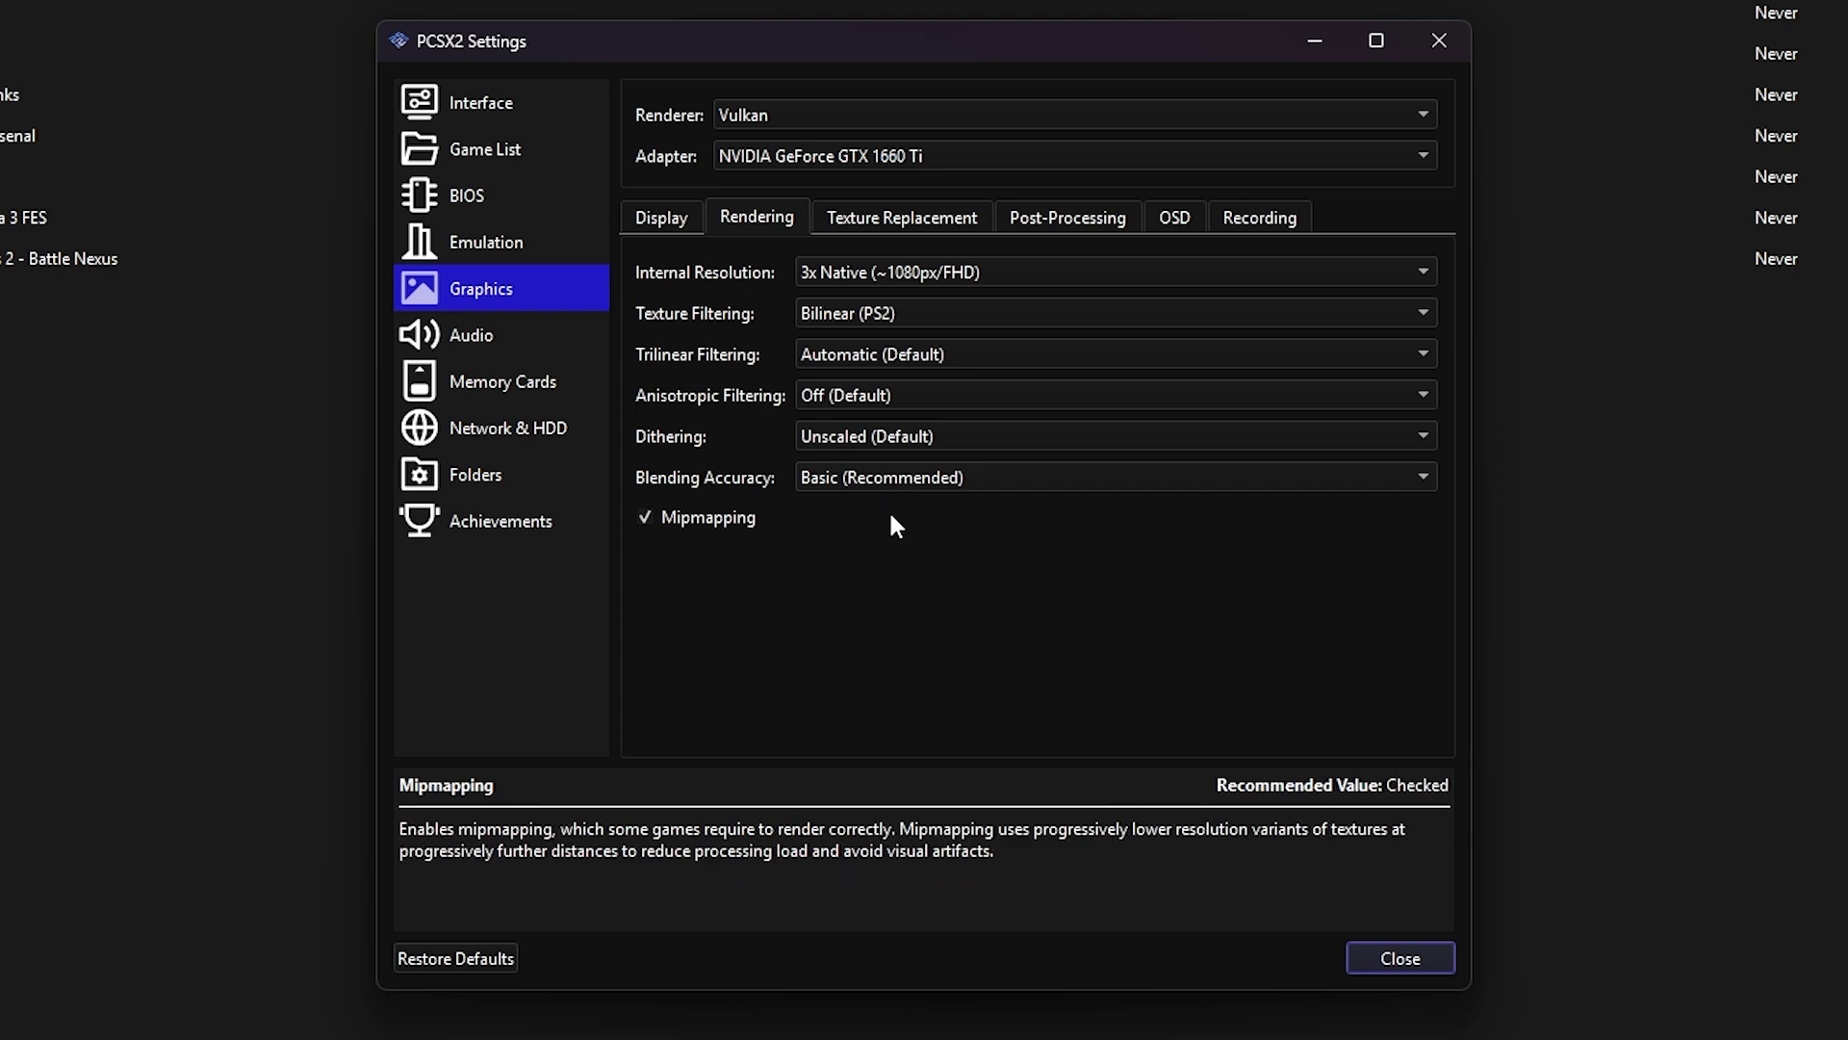
{"action": "left_click", "coordinate": [865, 396]}
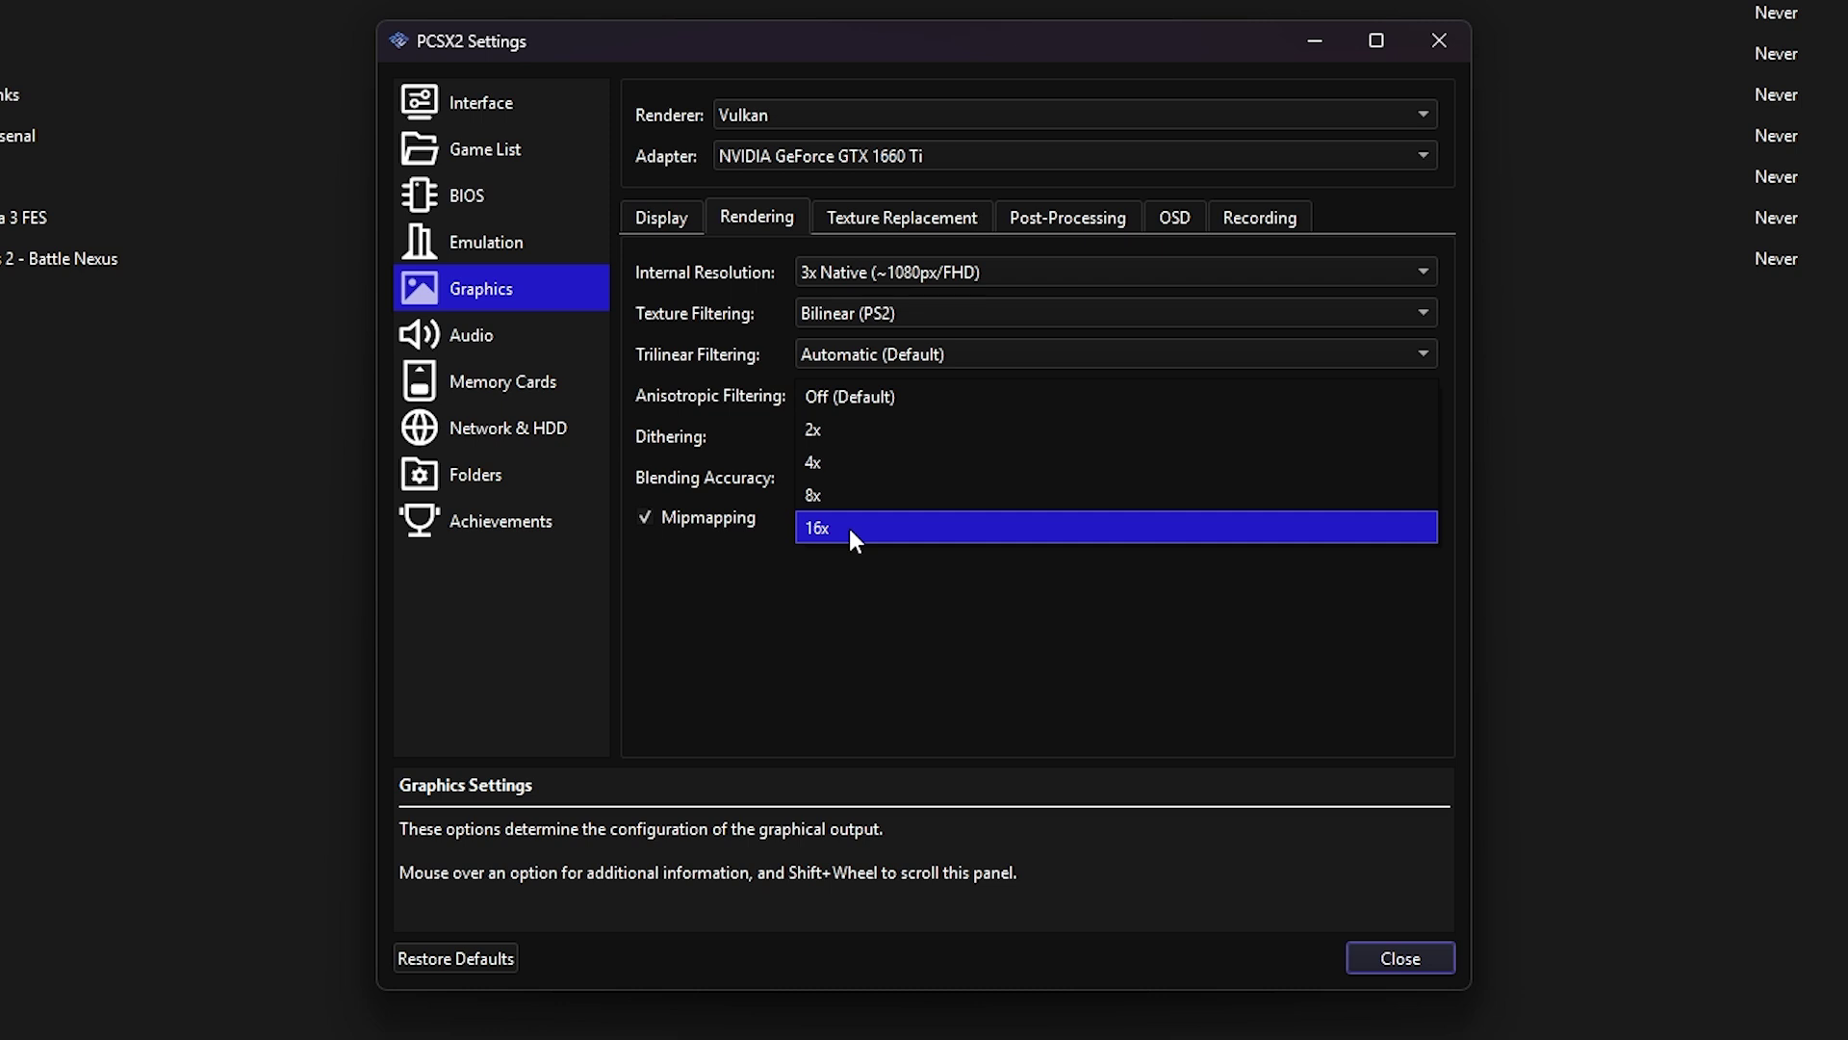
{"action": "left_click", "coordinate": [852, 530]}
{"action": "left_click", "coordinate": [857, 443]}
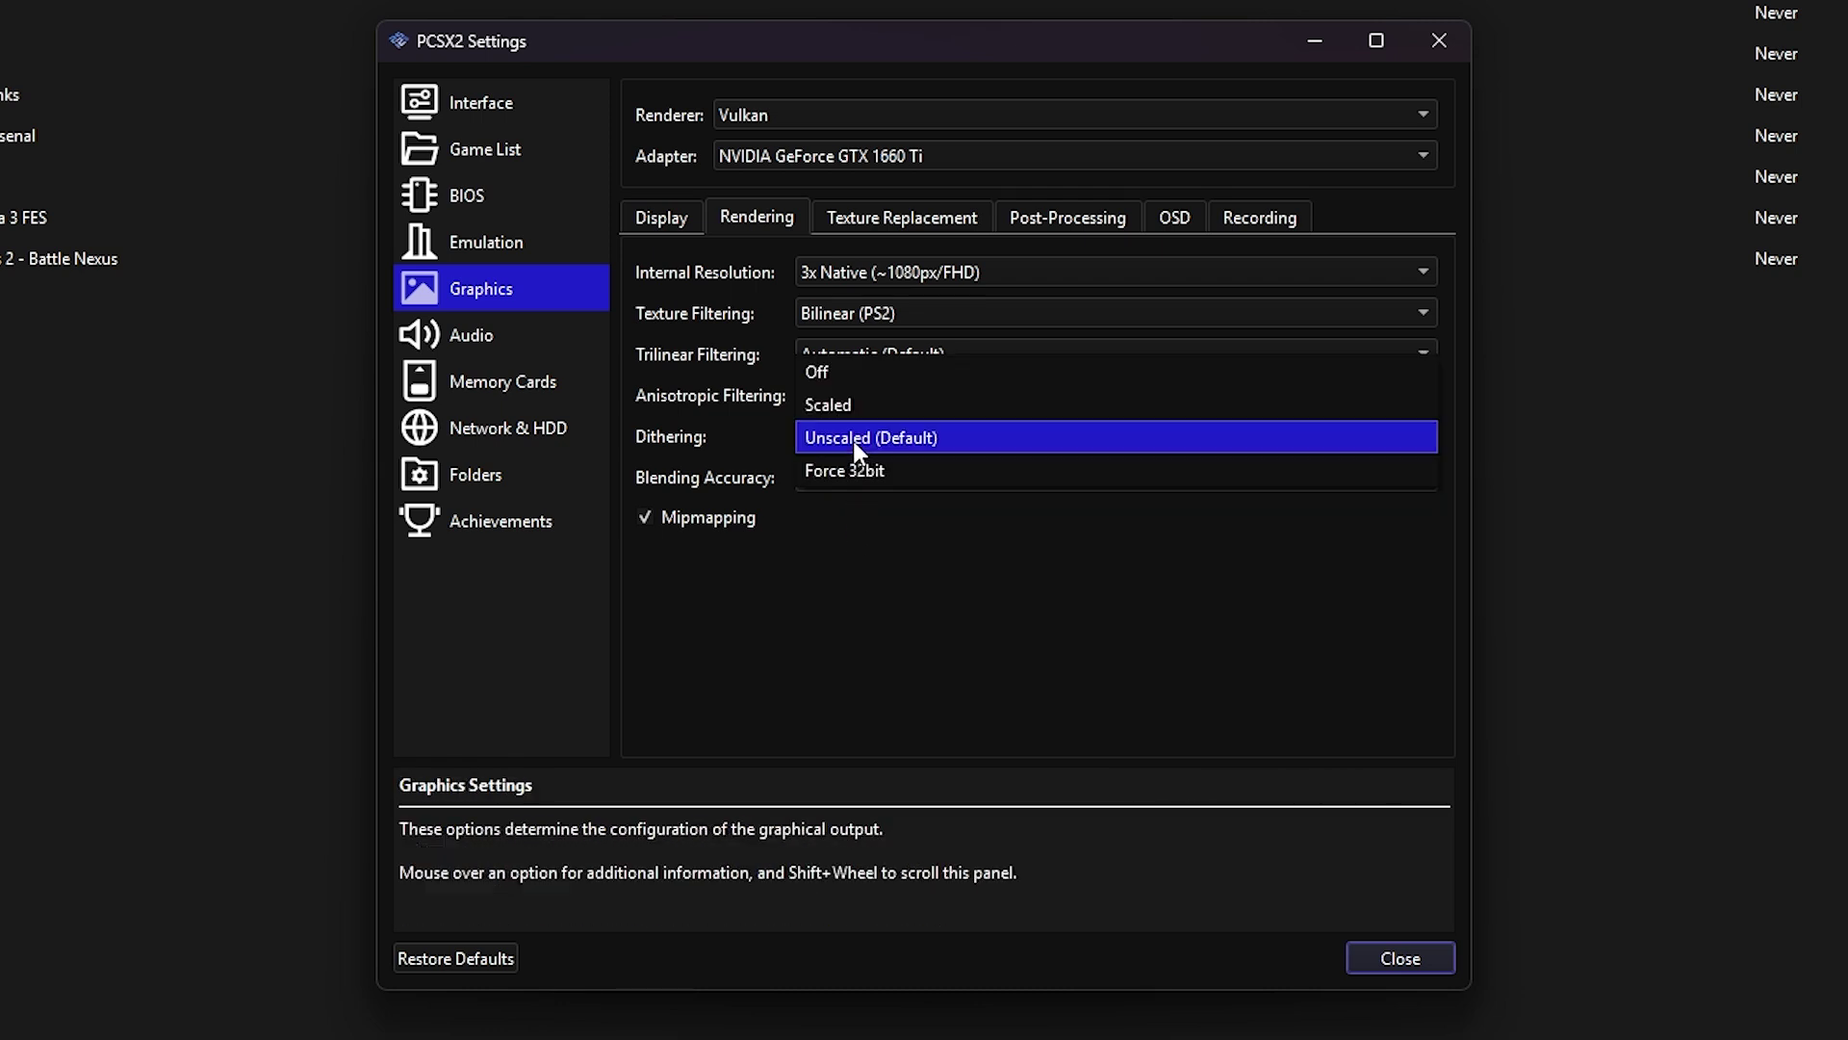
{"action": "left_click", "coordinate": [855, 373]}
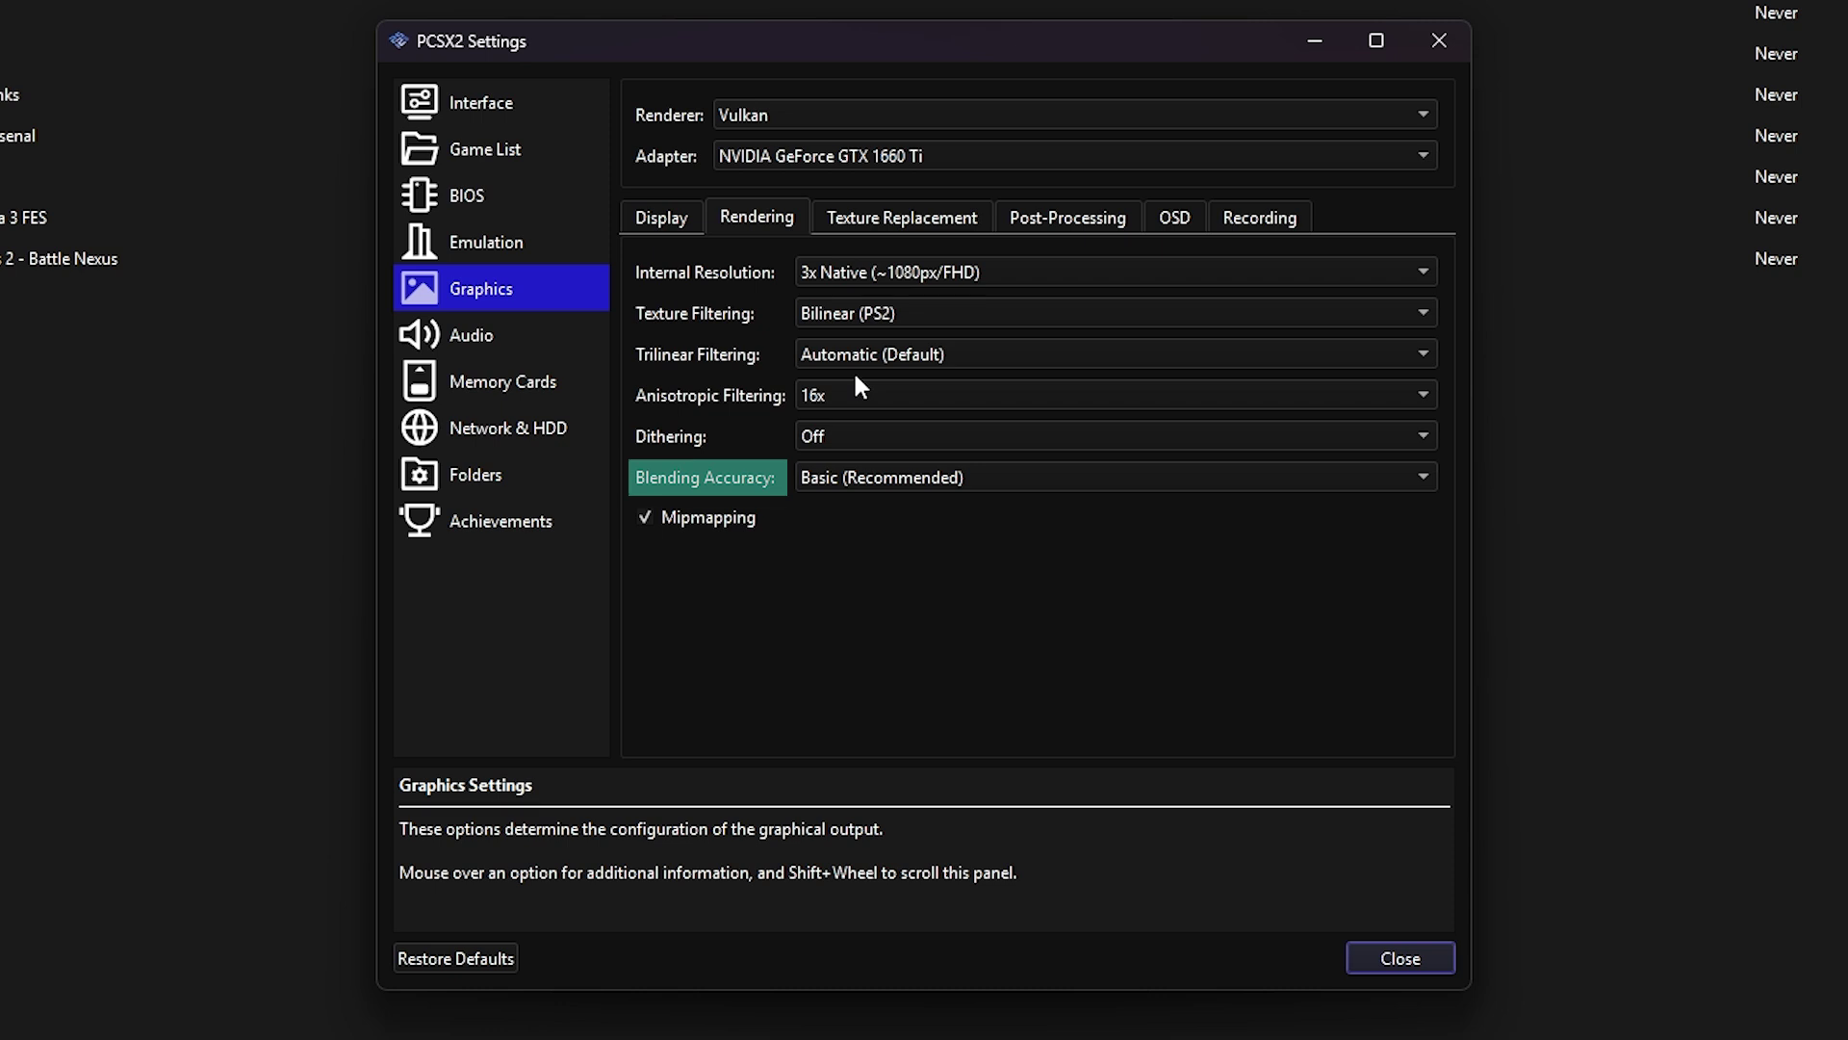
Enable FXAA in the post-processing settings and Show FPS in the on-screen display settings.
{"action": "left_click", "coordinate": [882, 219]}
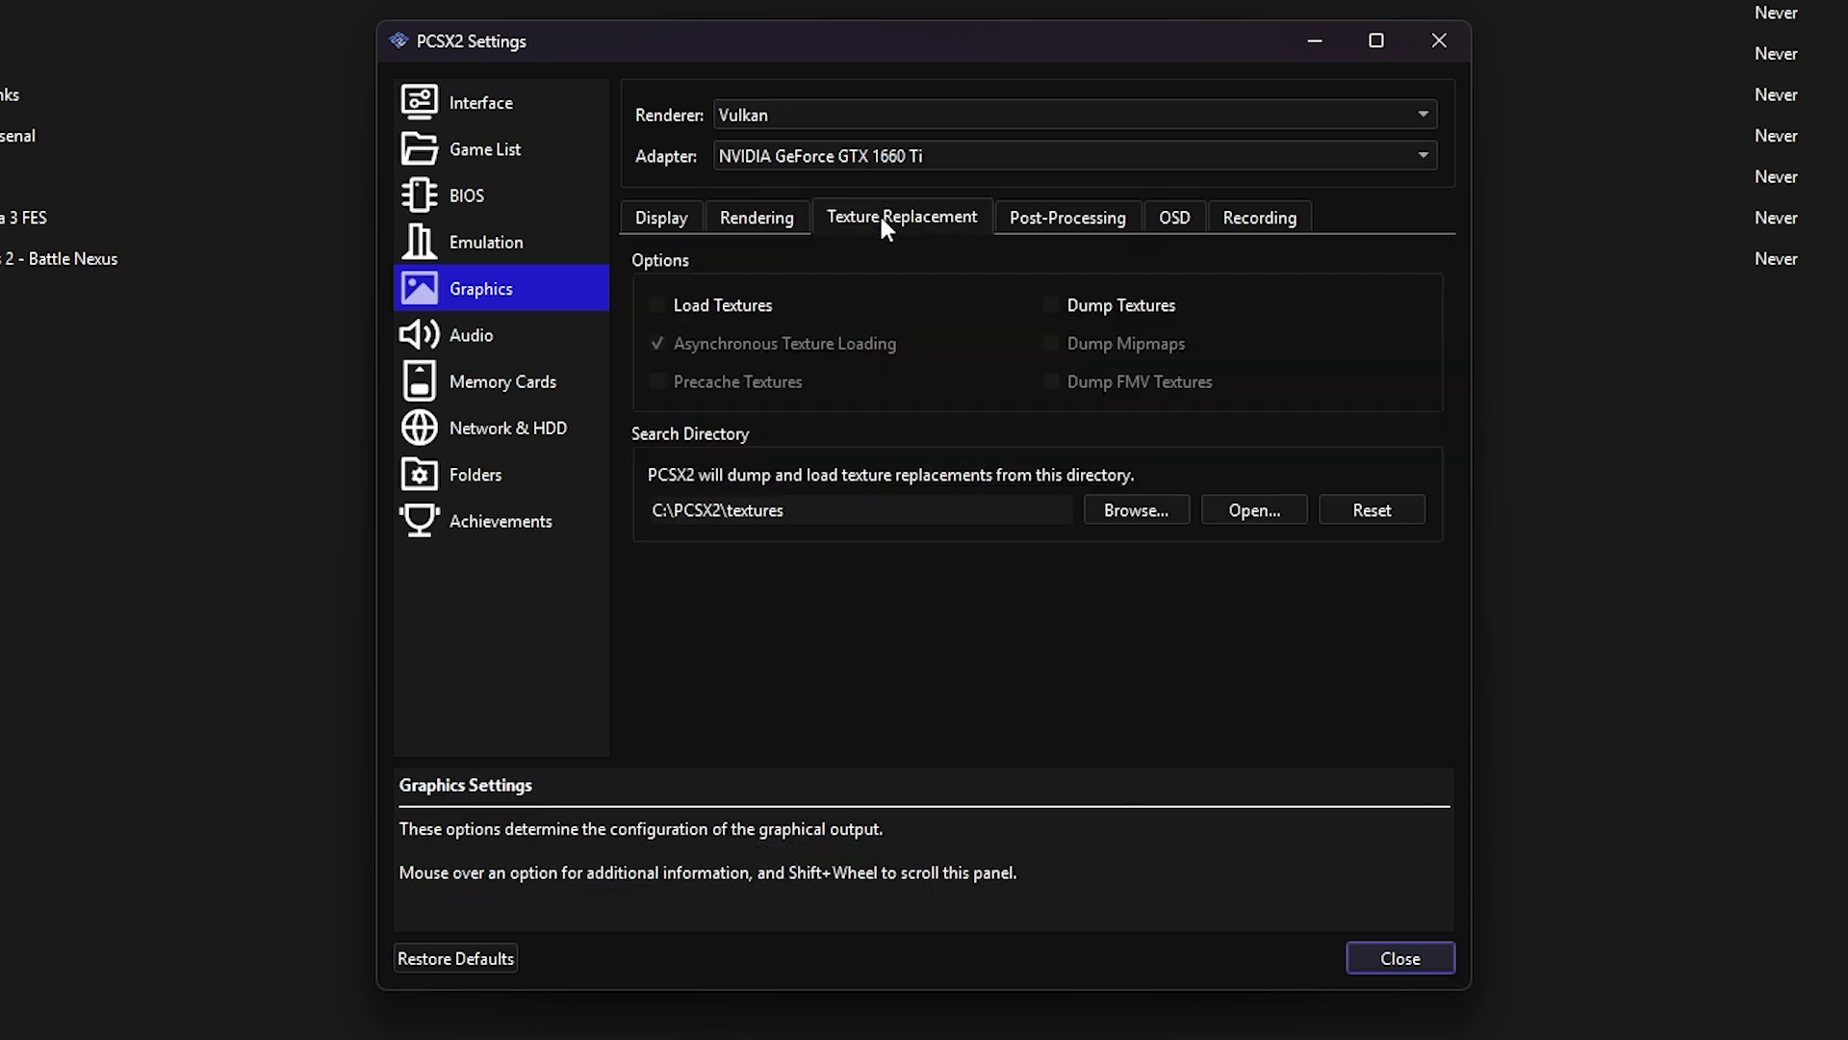
{"action": "left_click", "coordinate": [1054, 221]}
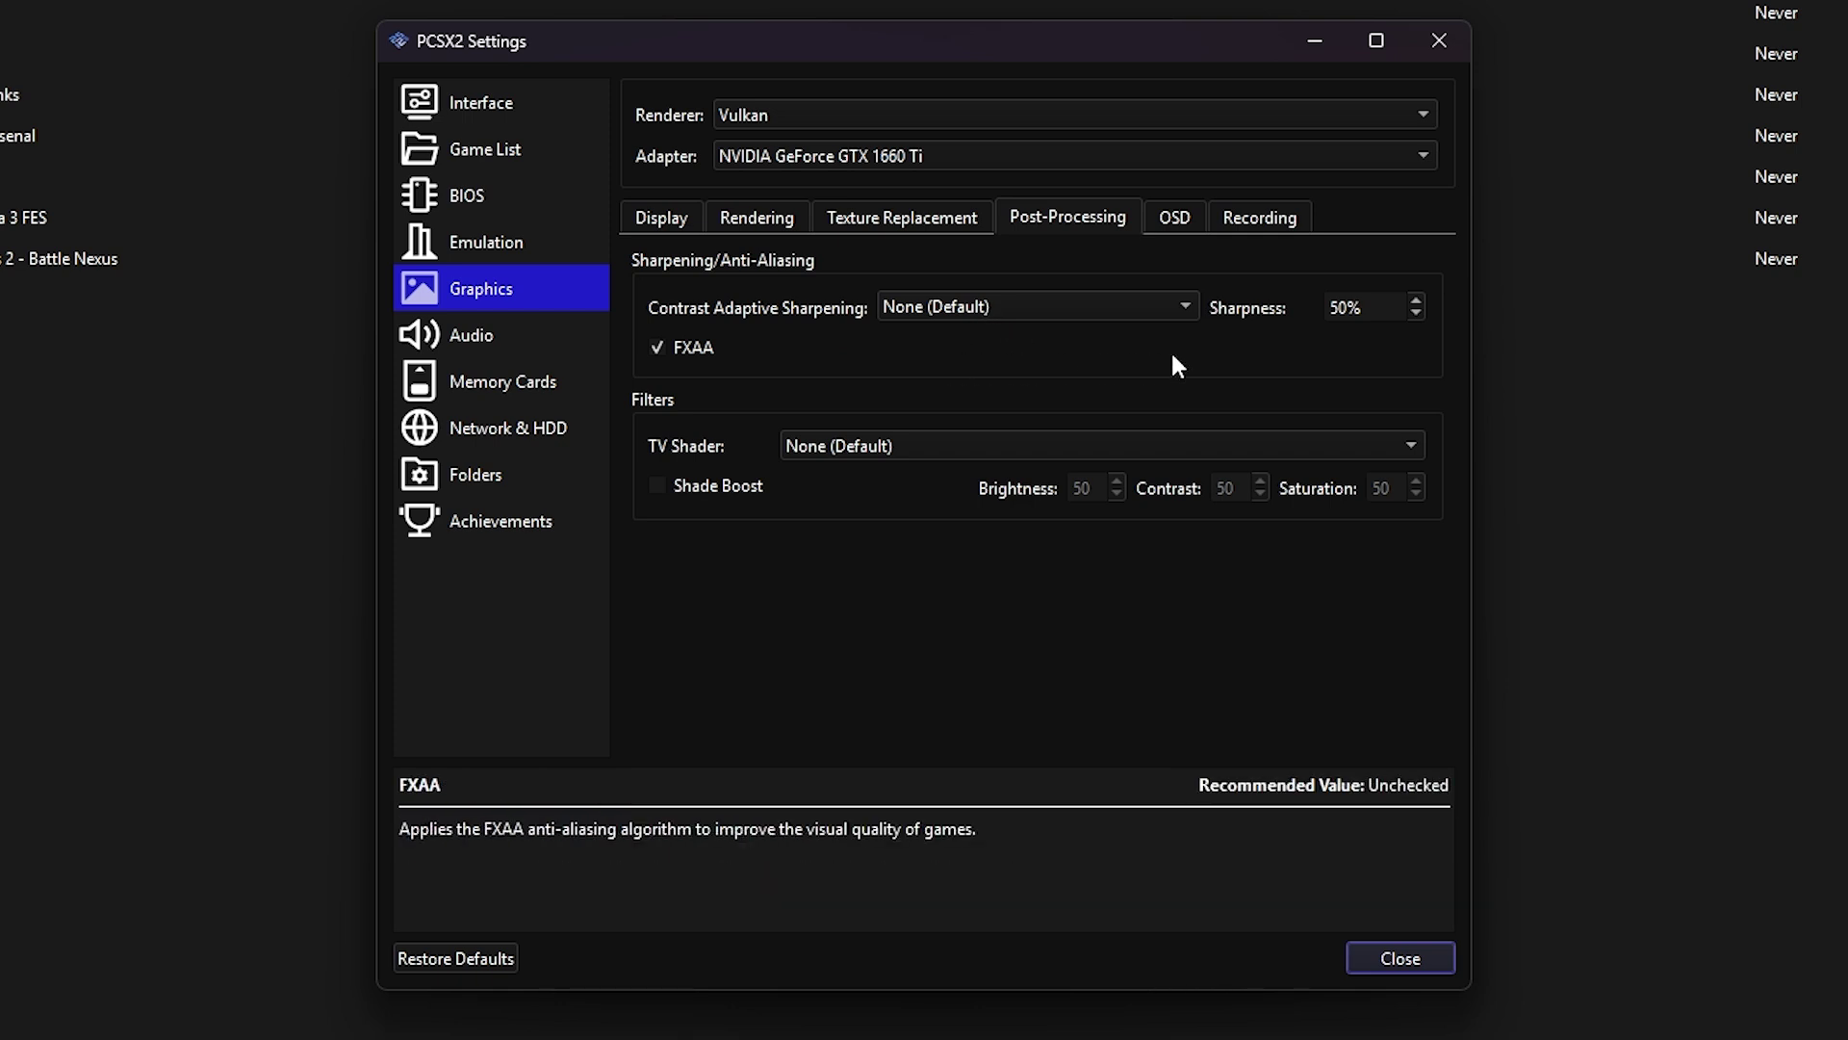
{"action": "left_click", "coordinate": [1176, 219]}
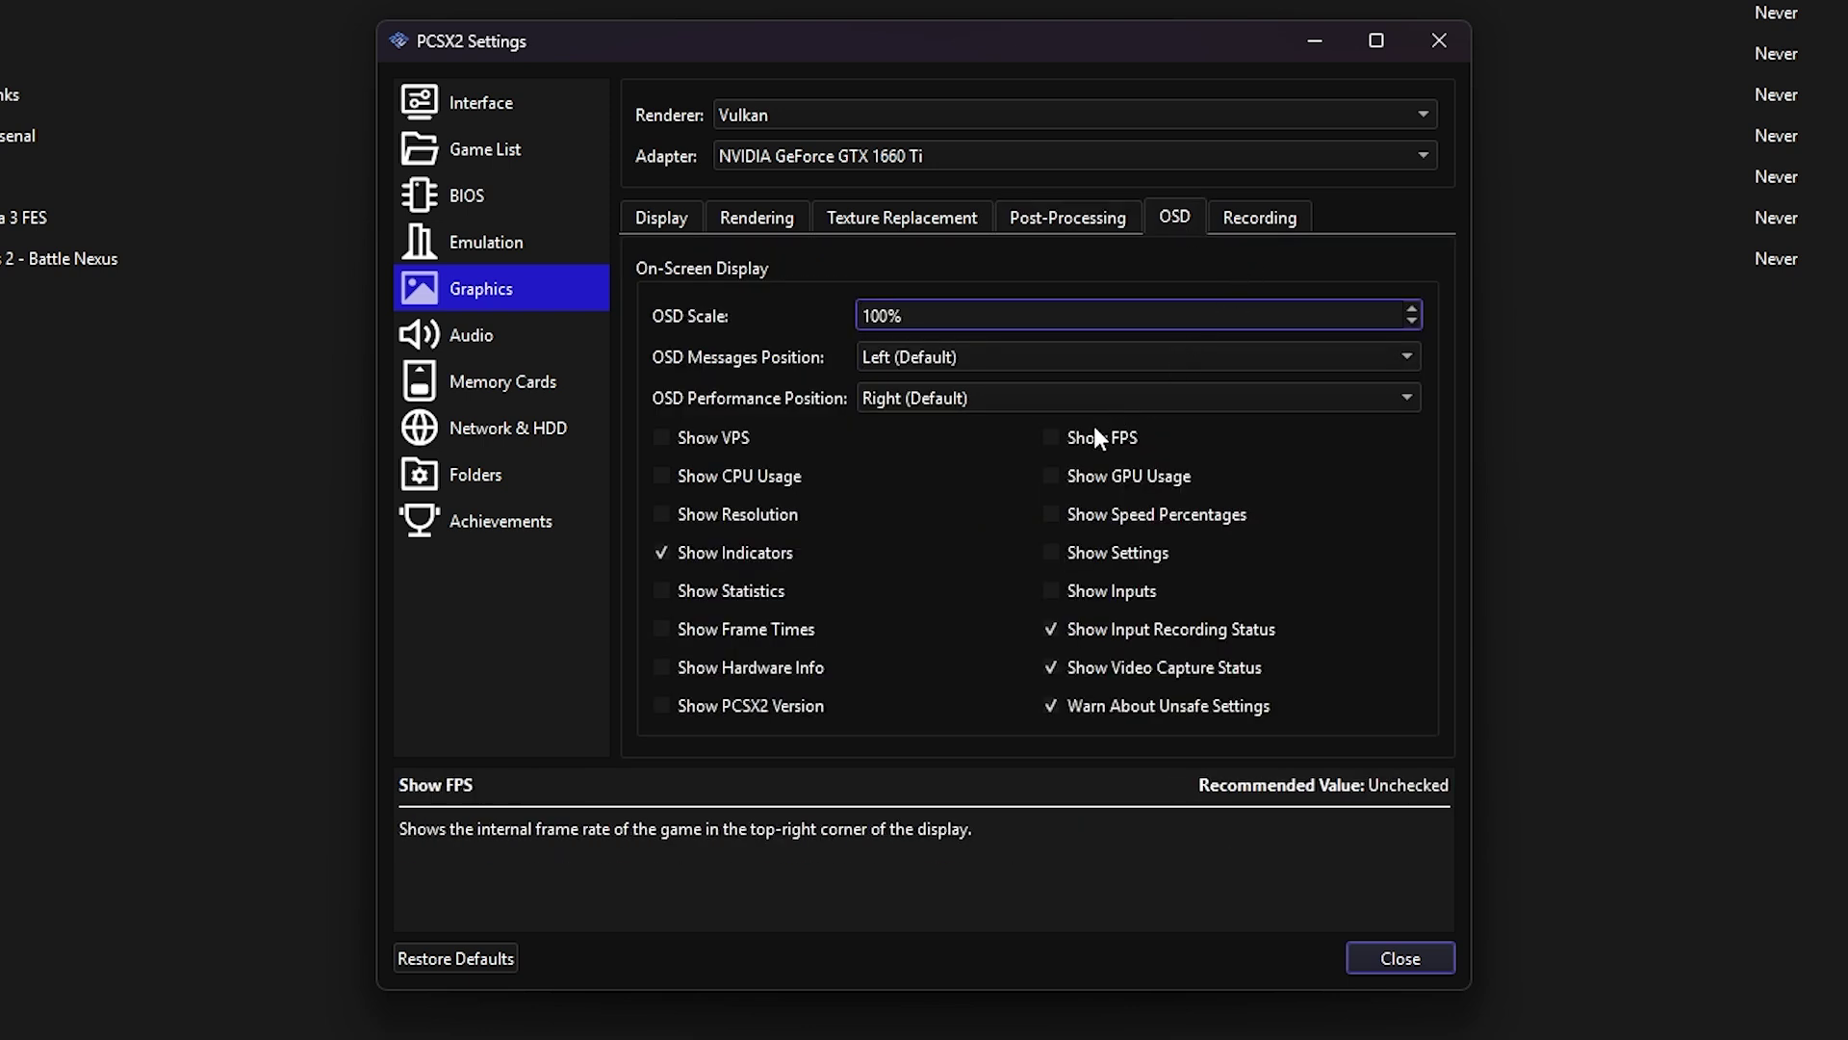
{"action": "left_click", "coordinate": [1071, 441]}
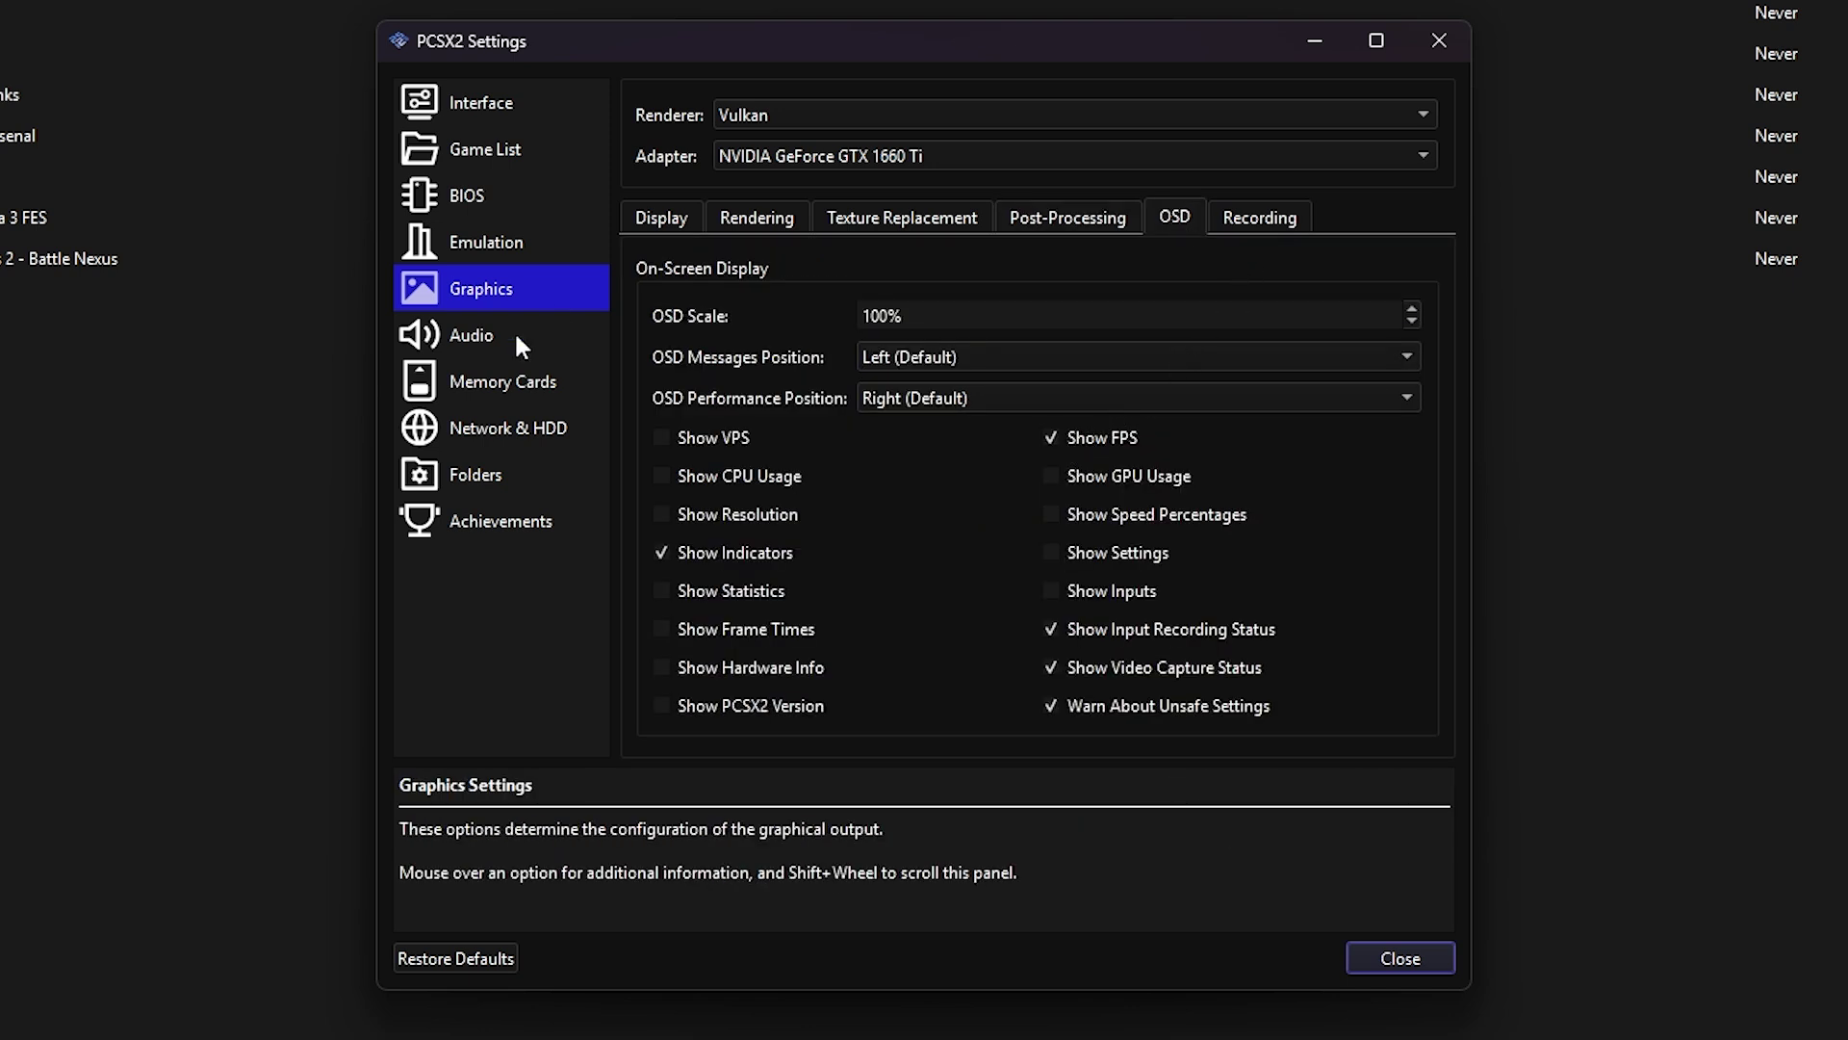
Create an 8 MB memory card named mem with NTFS compression and assign it to Slot 1.
{"action": "left_click", "coordinate": [481, 352]}
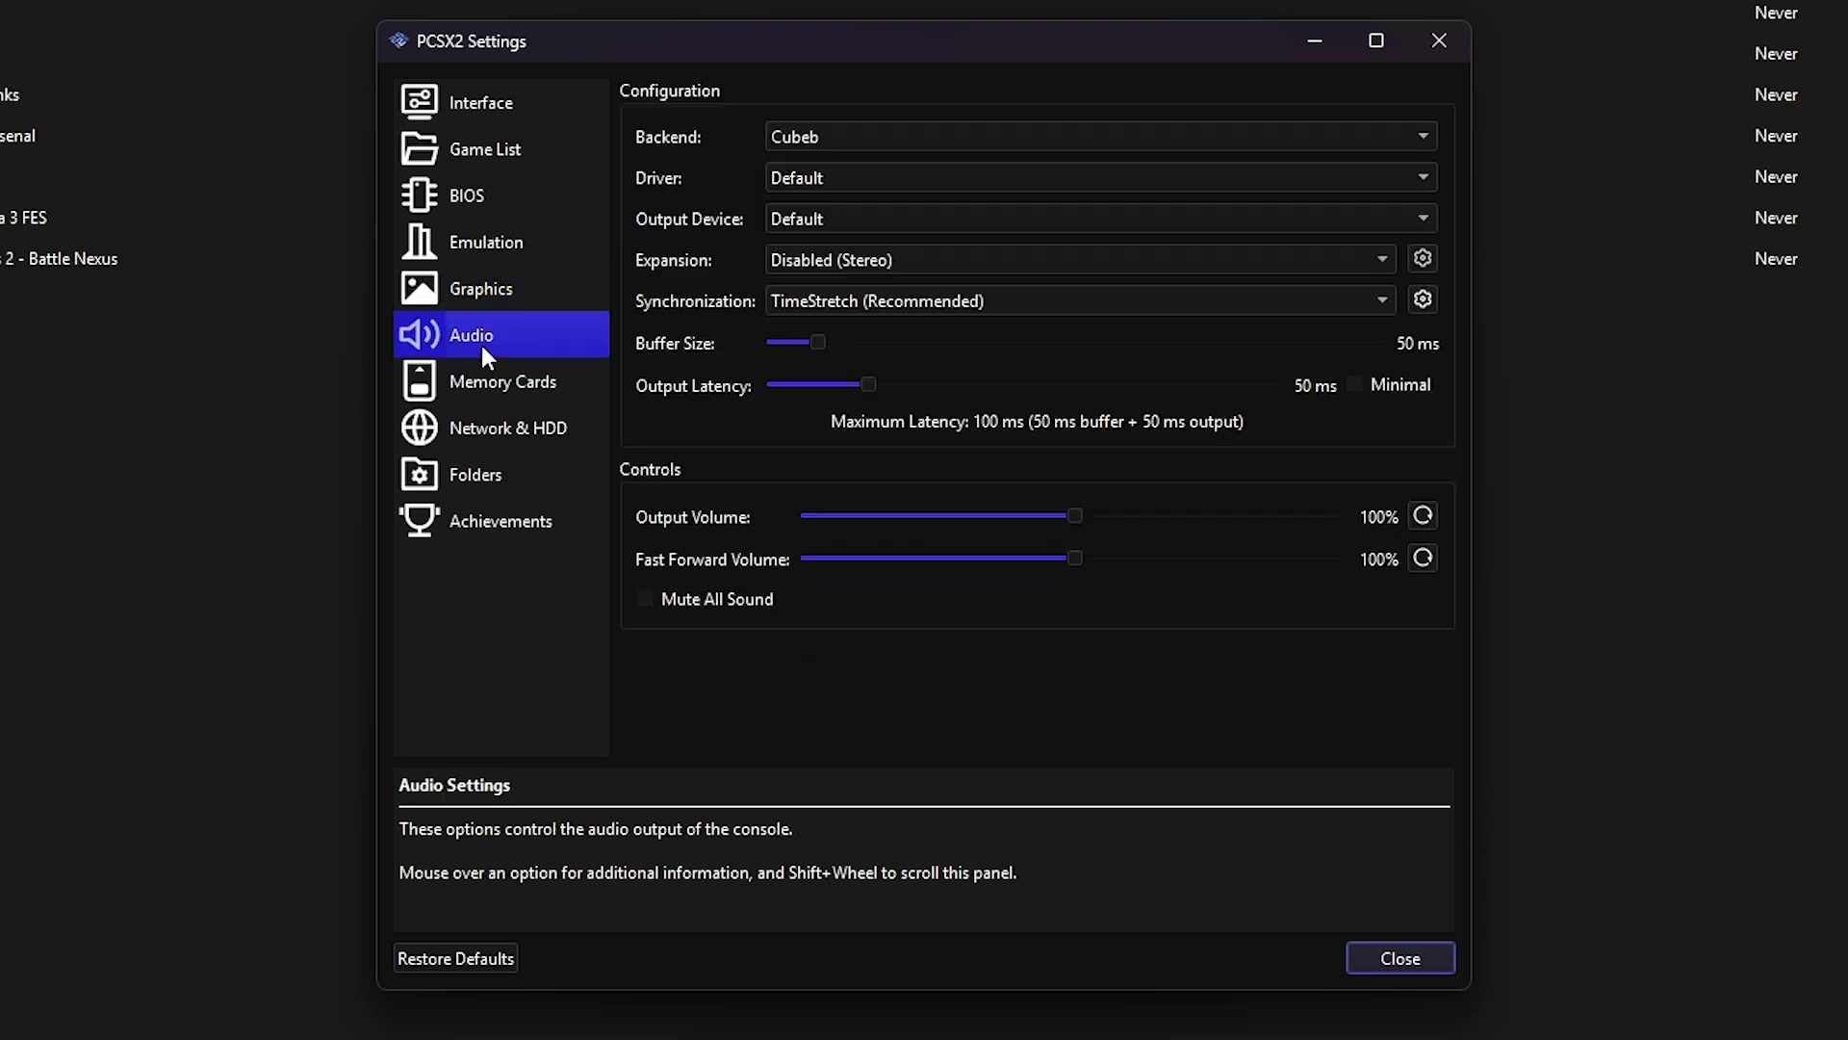
{"action": "left_click", "coordinate": [482, 383]}
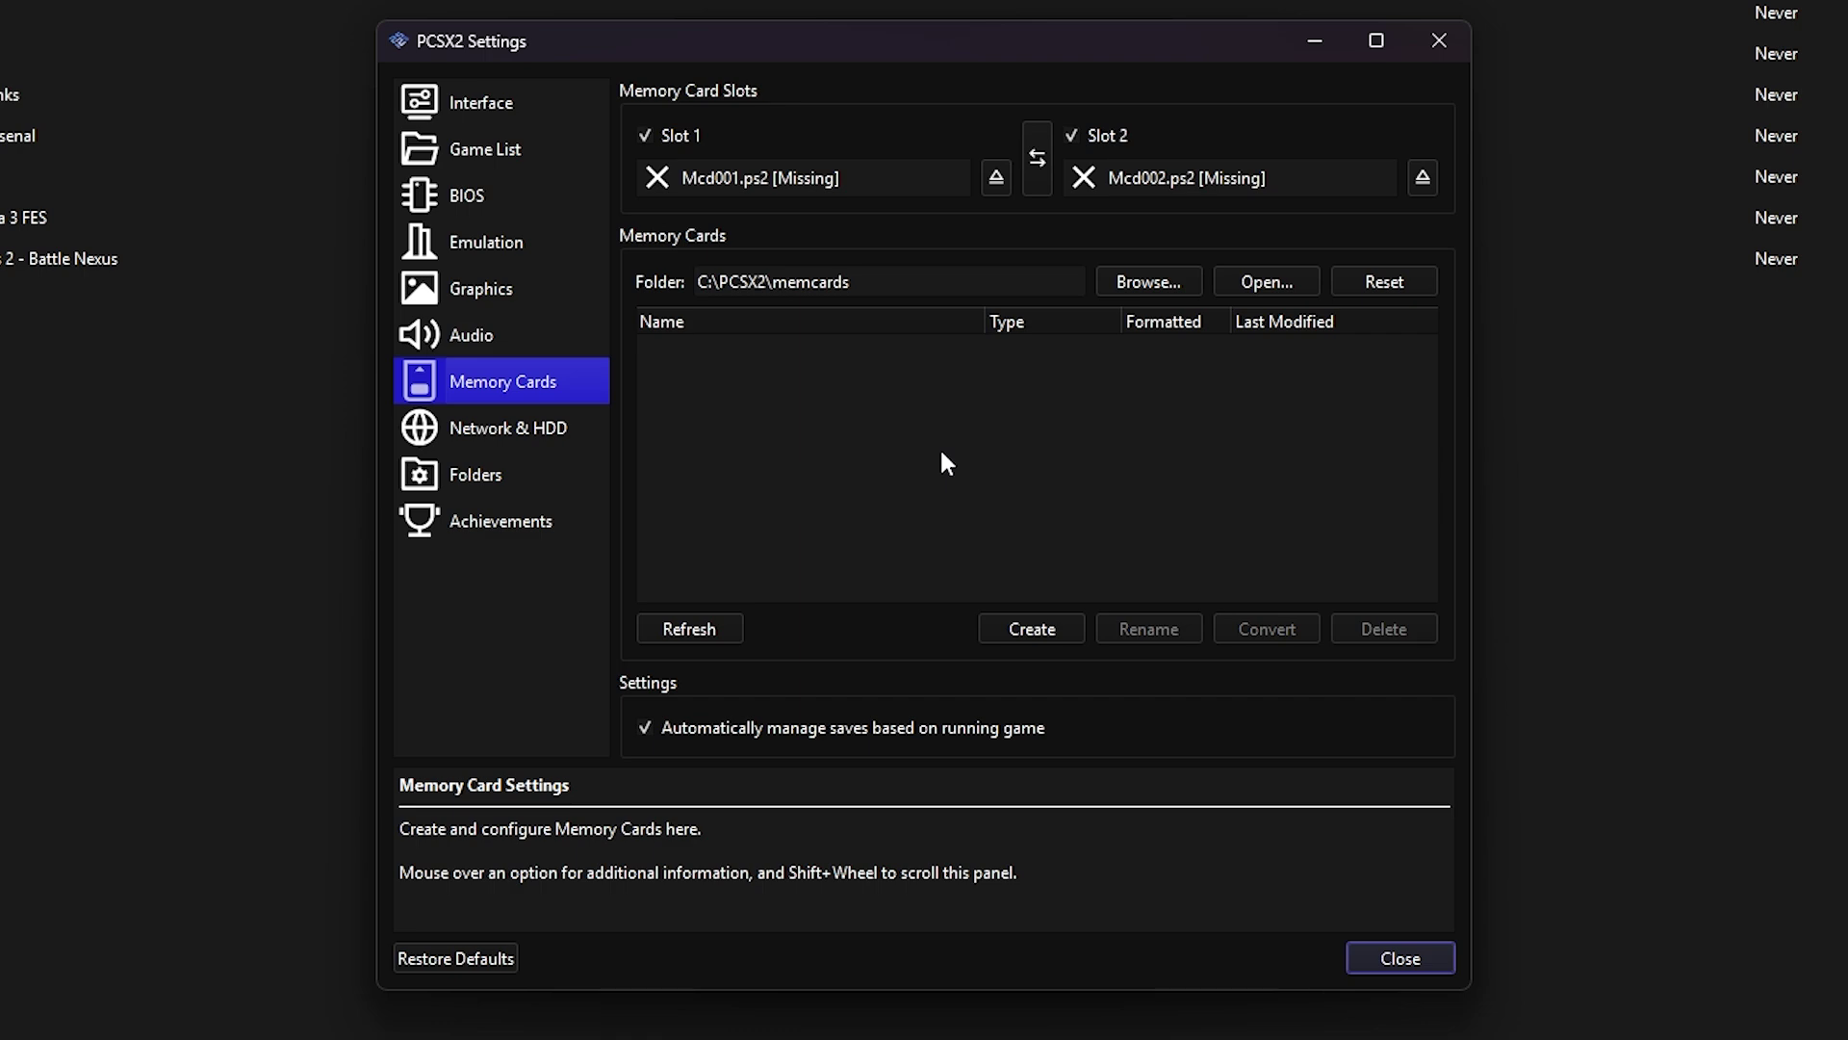
{"action": "left_click", "coordinate": [1026, 622]}
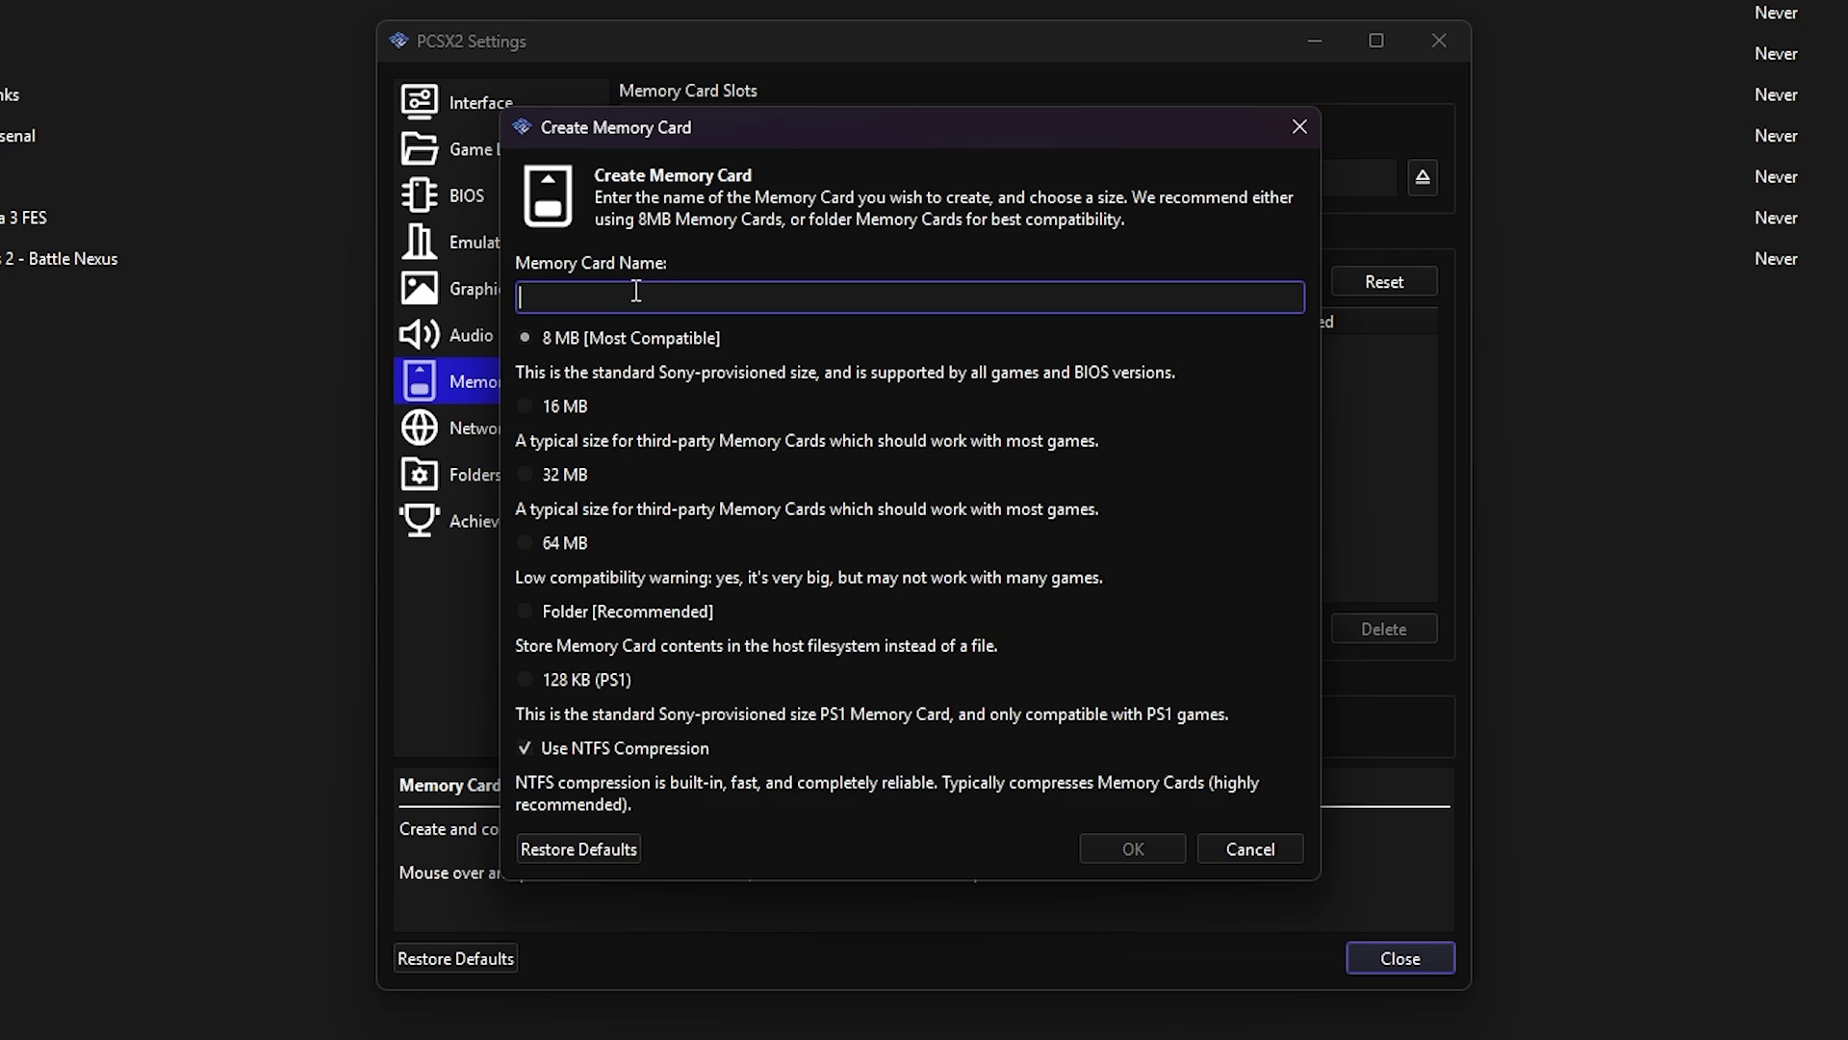
{"action": "type", "text": "mem"}
{"action": "left_click", "coordinate": [1140, 843]}
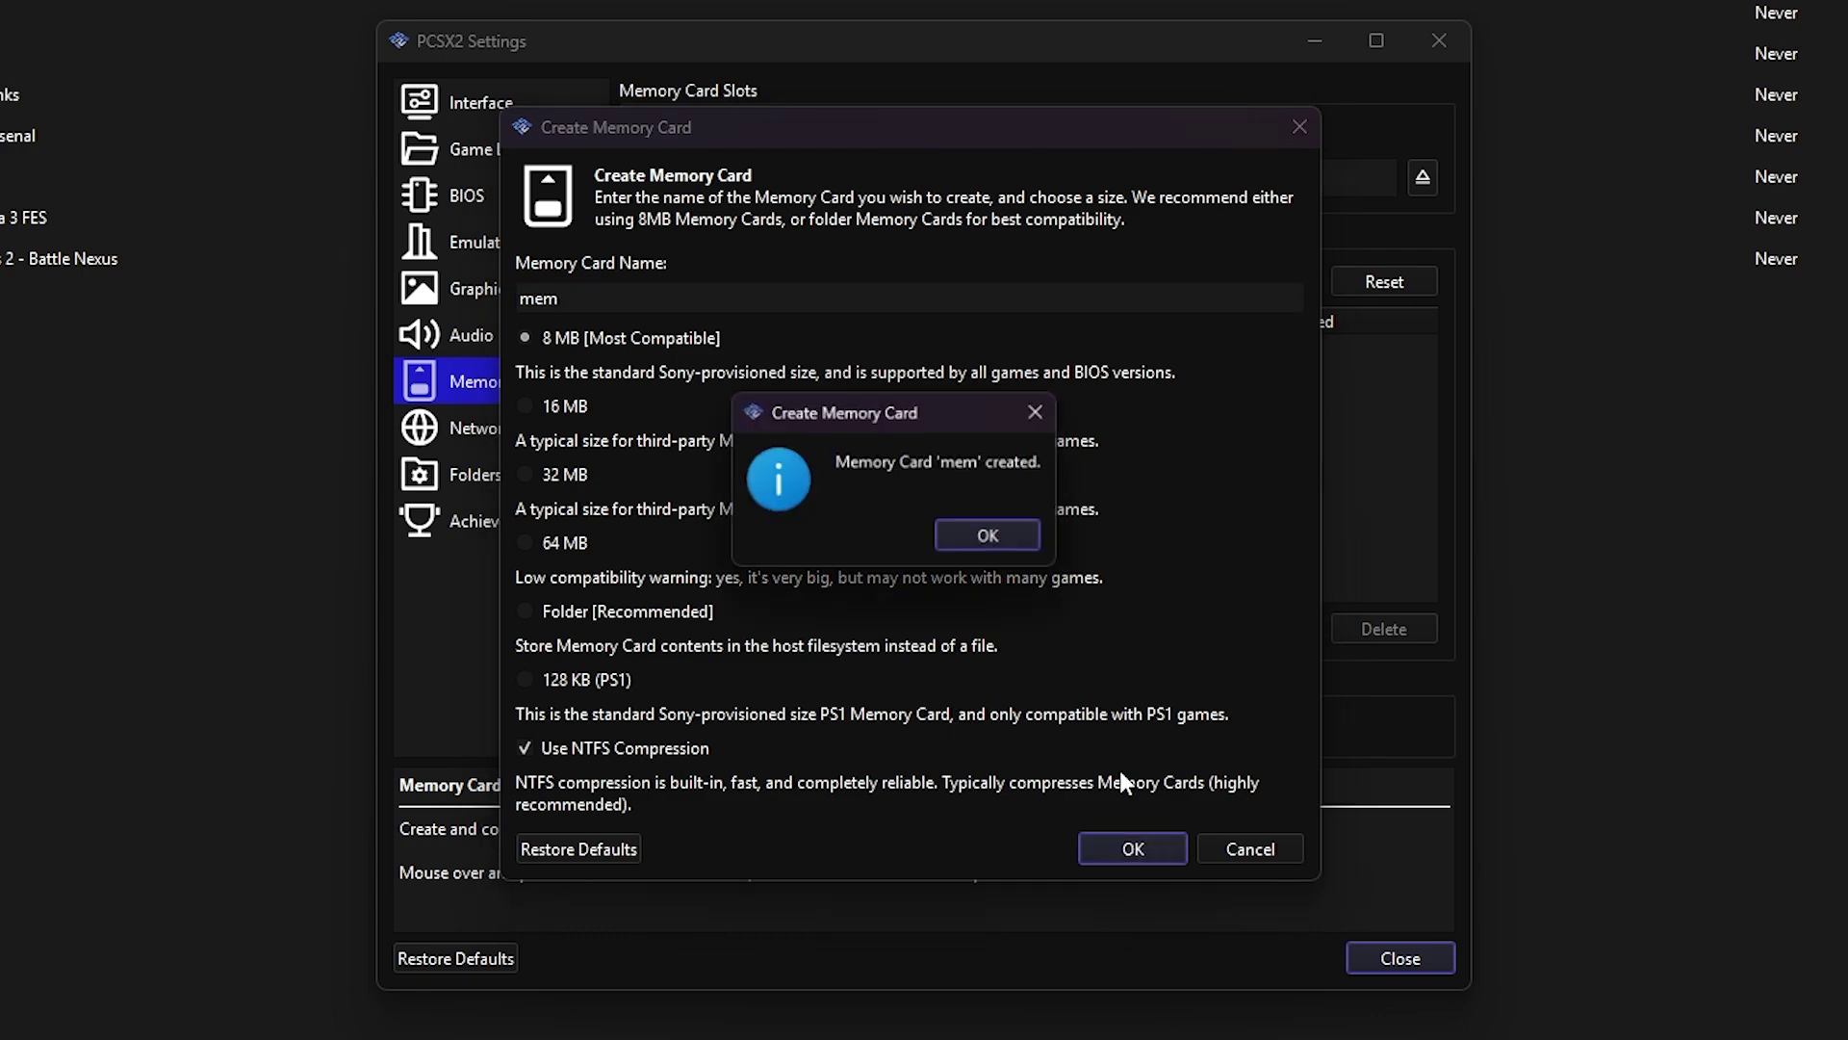
{"action": "left_click", "coordinate": [992, 539]}
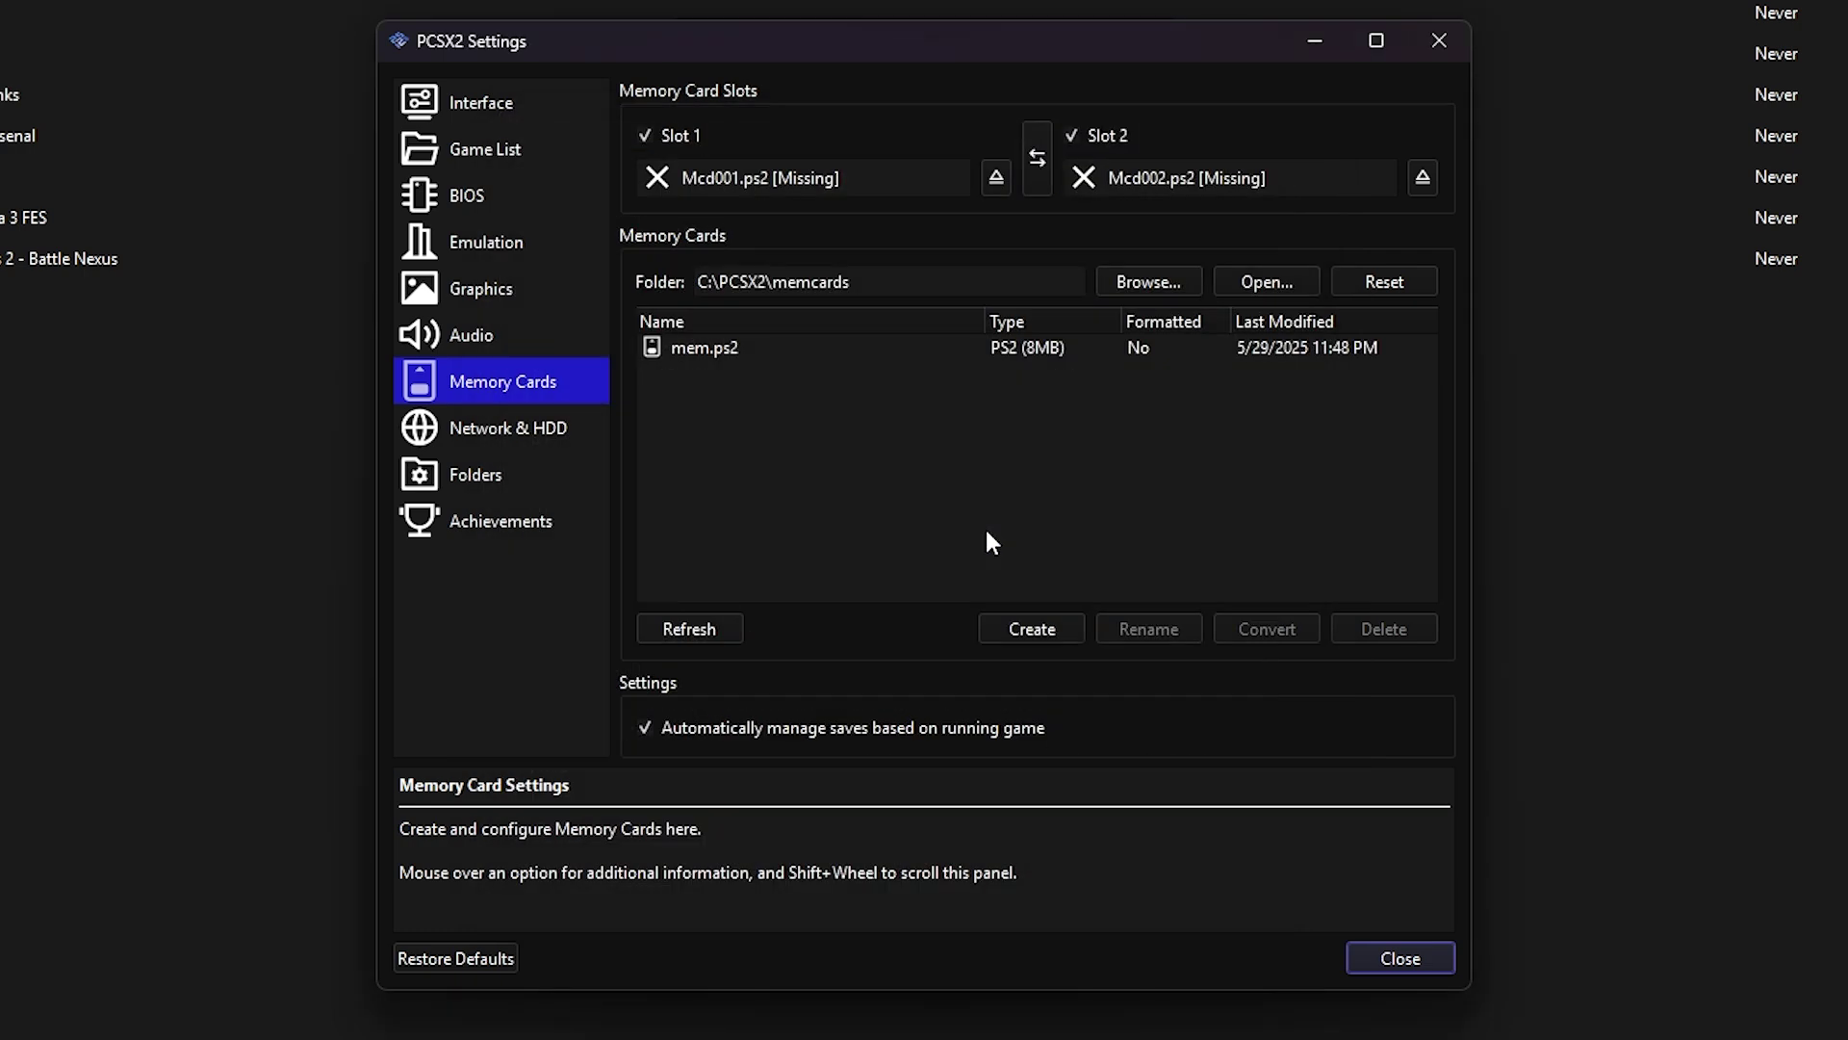
{"action": "right_click", "coordinate": [708, 347]}
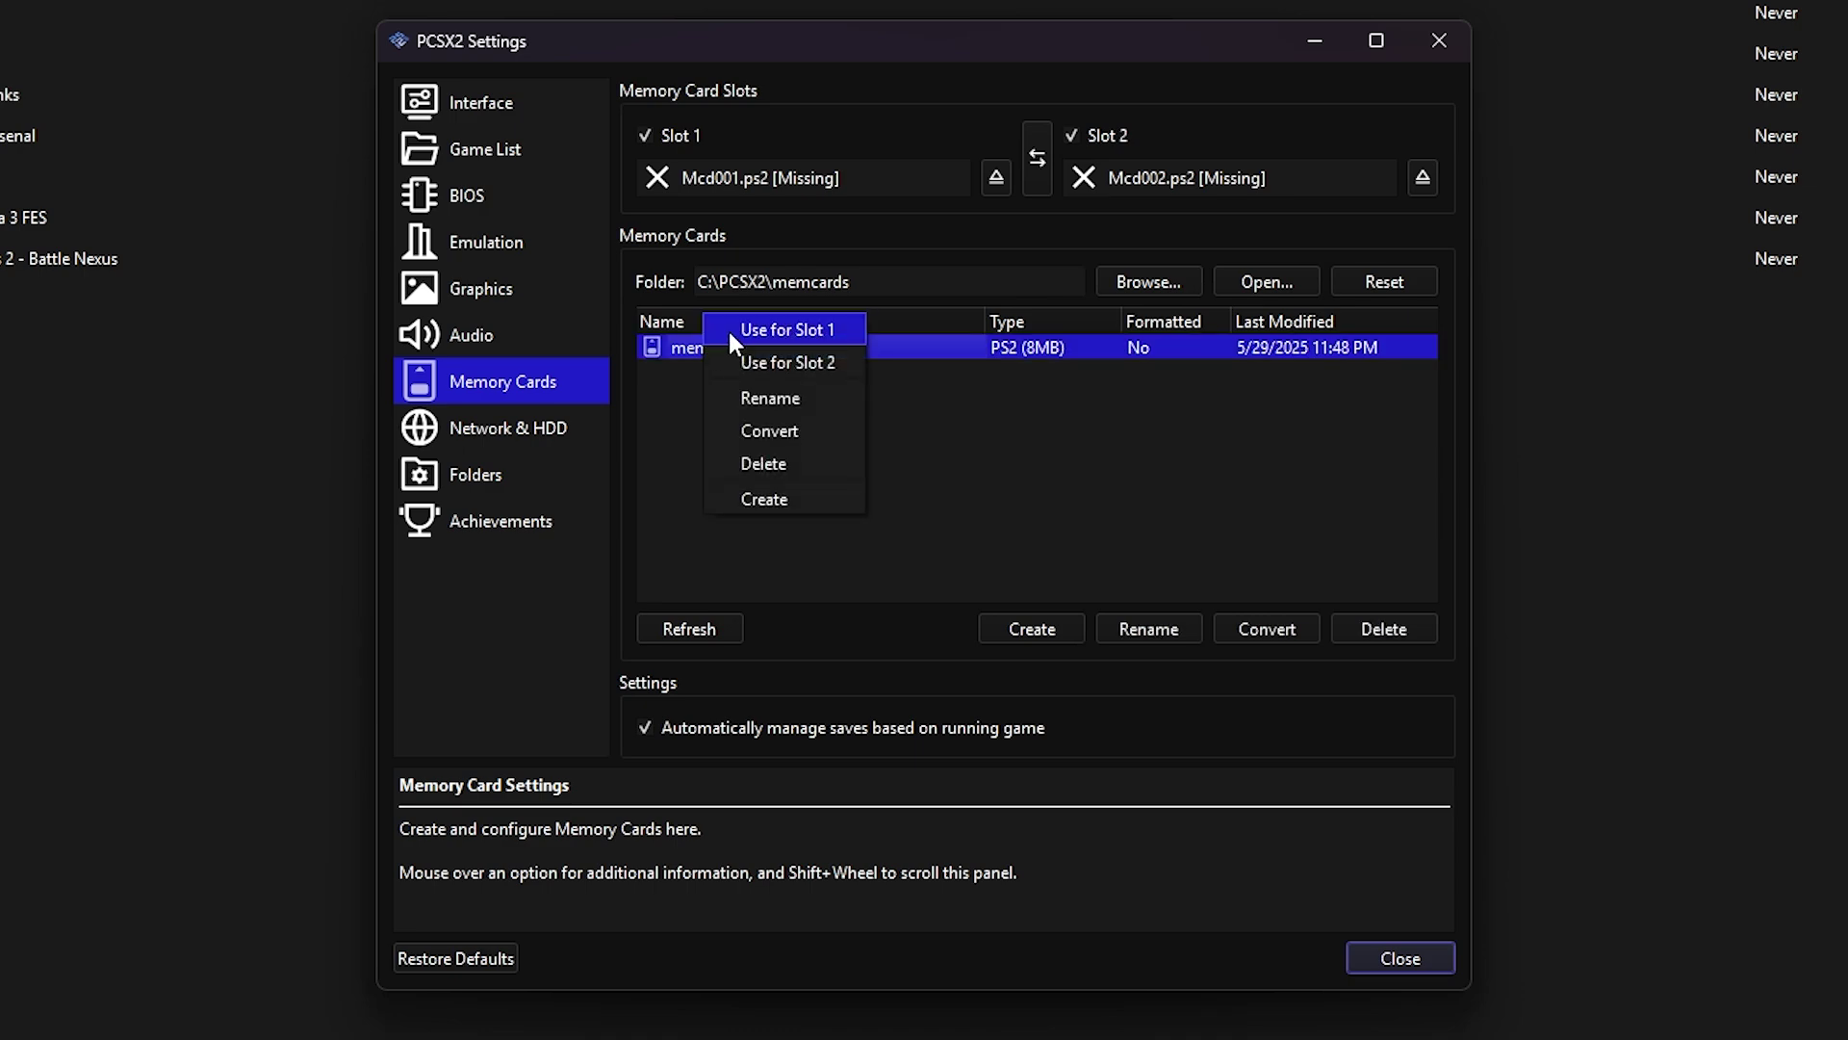
{"action": "left_click", "coordinate": [737, 325]}
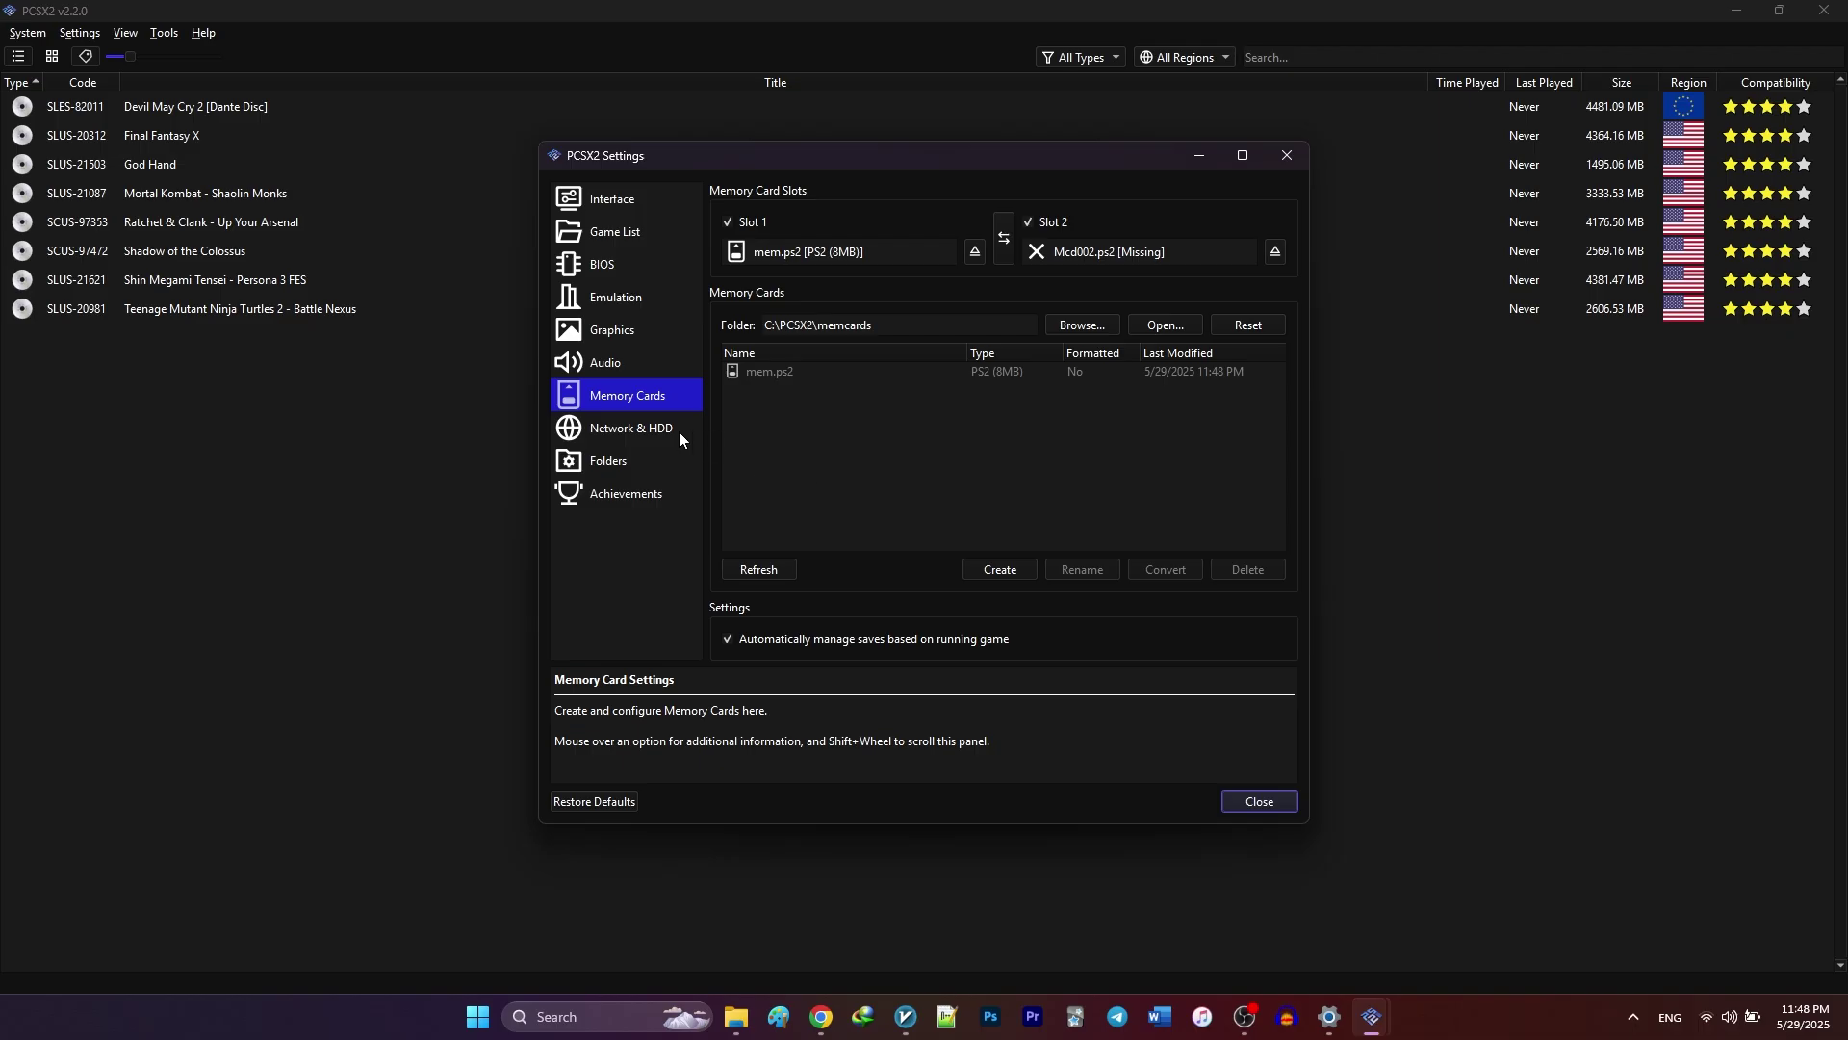
Review the network and HDD settings and the storage folder directories.
{"action": "left_click", "coordinate": [517, 430]}
{"action": "left_click", "coordinate": [628, 462]}
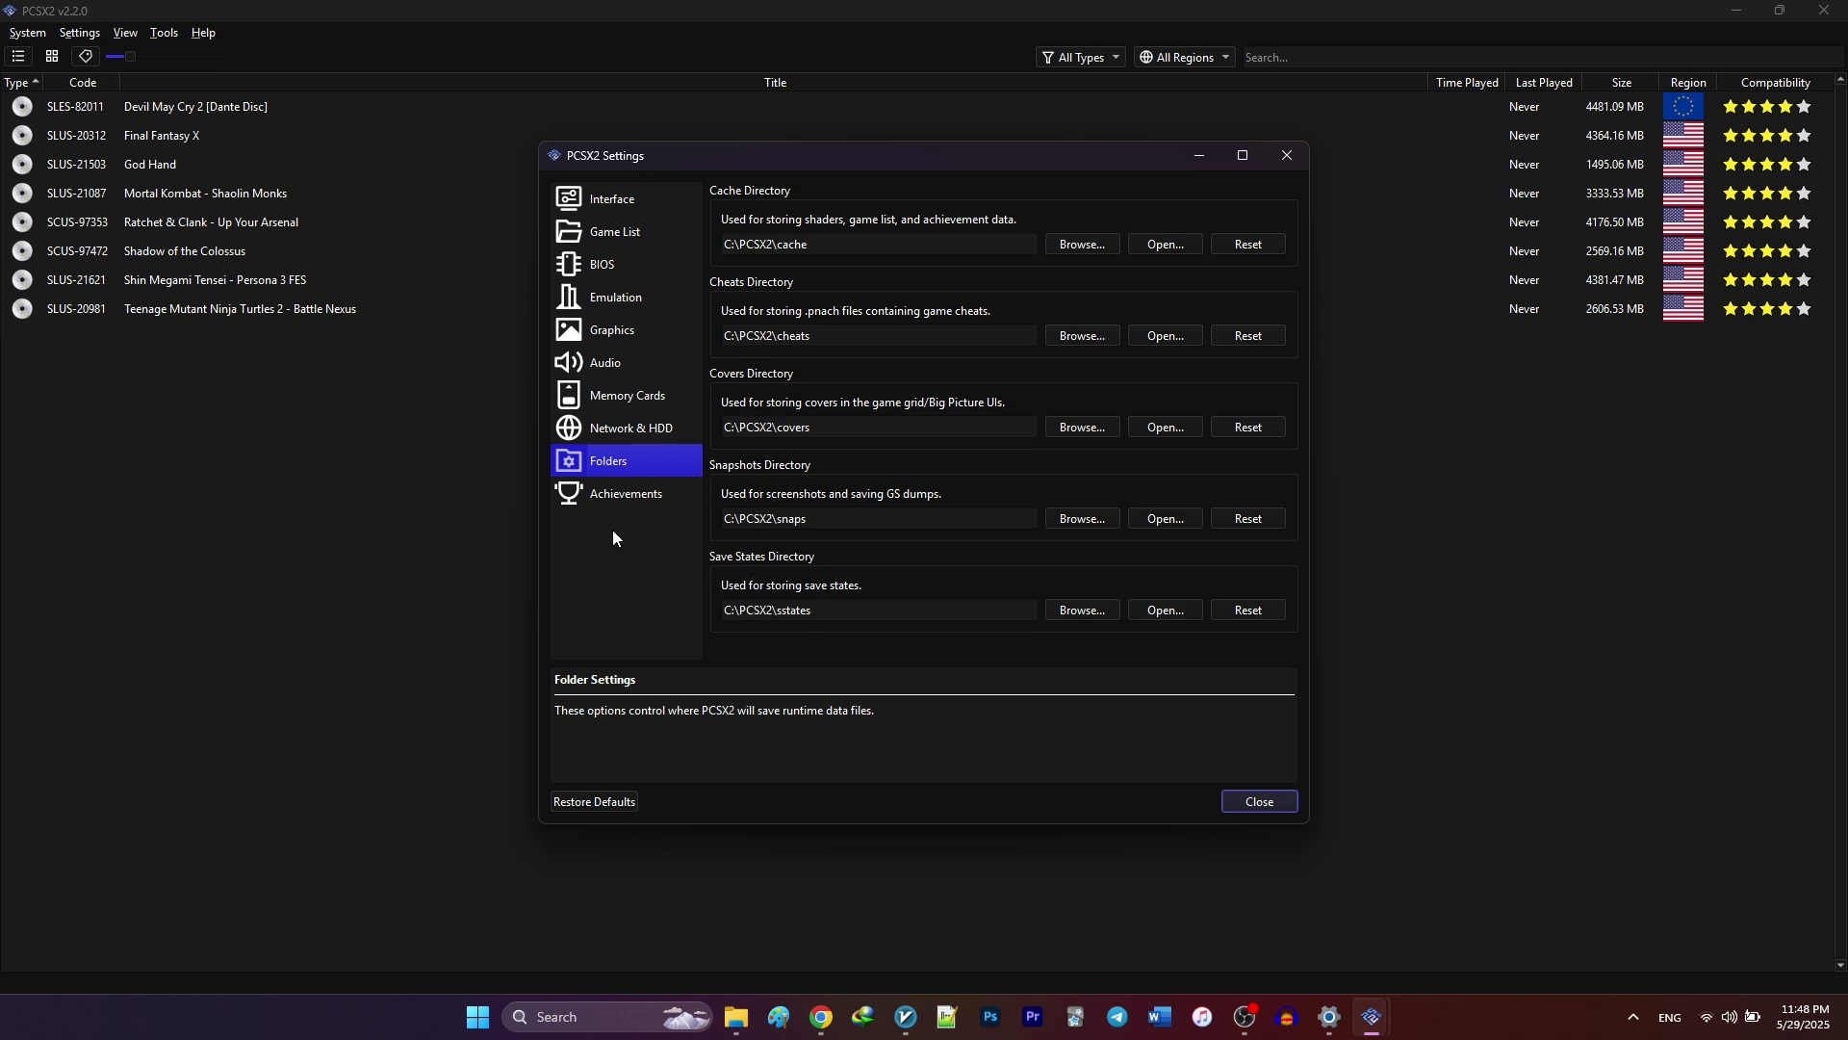
Close the settings, switch to Chrome and copy the default covers URL from the ps2-covers README.
{"action": "left_click", "coordinate": [1254, 802]}
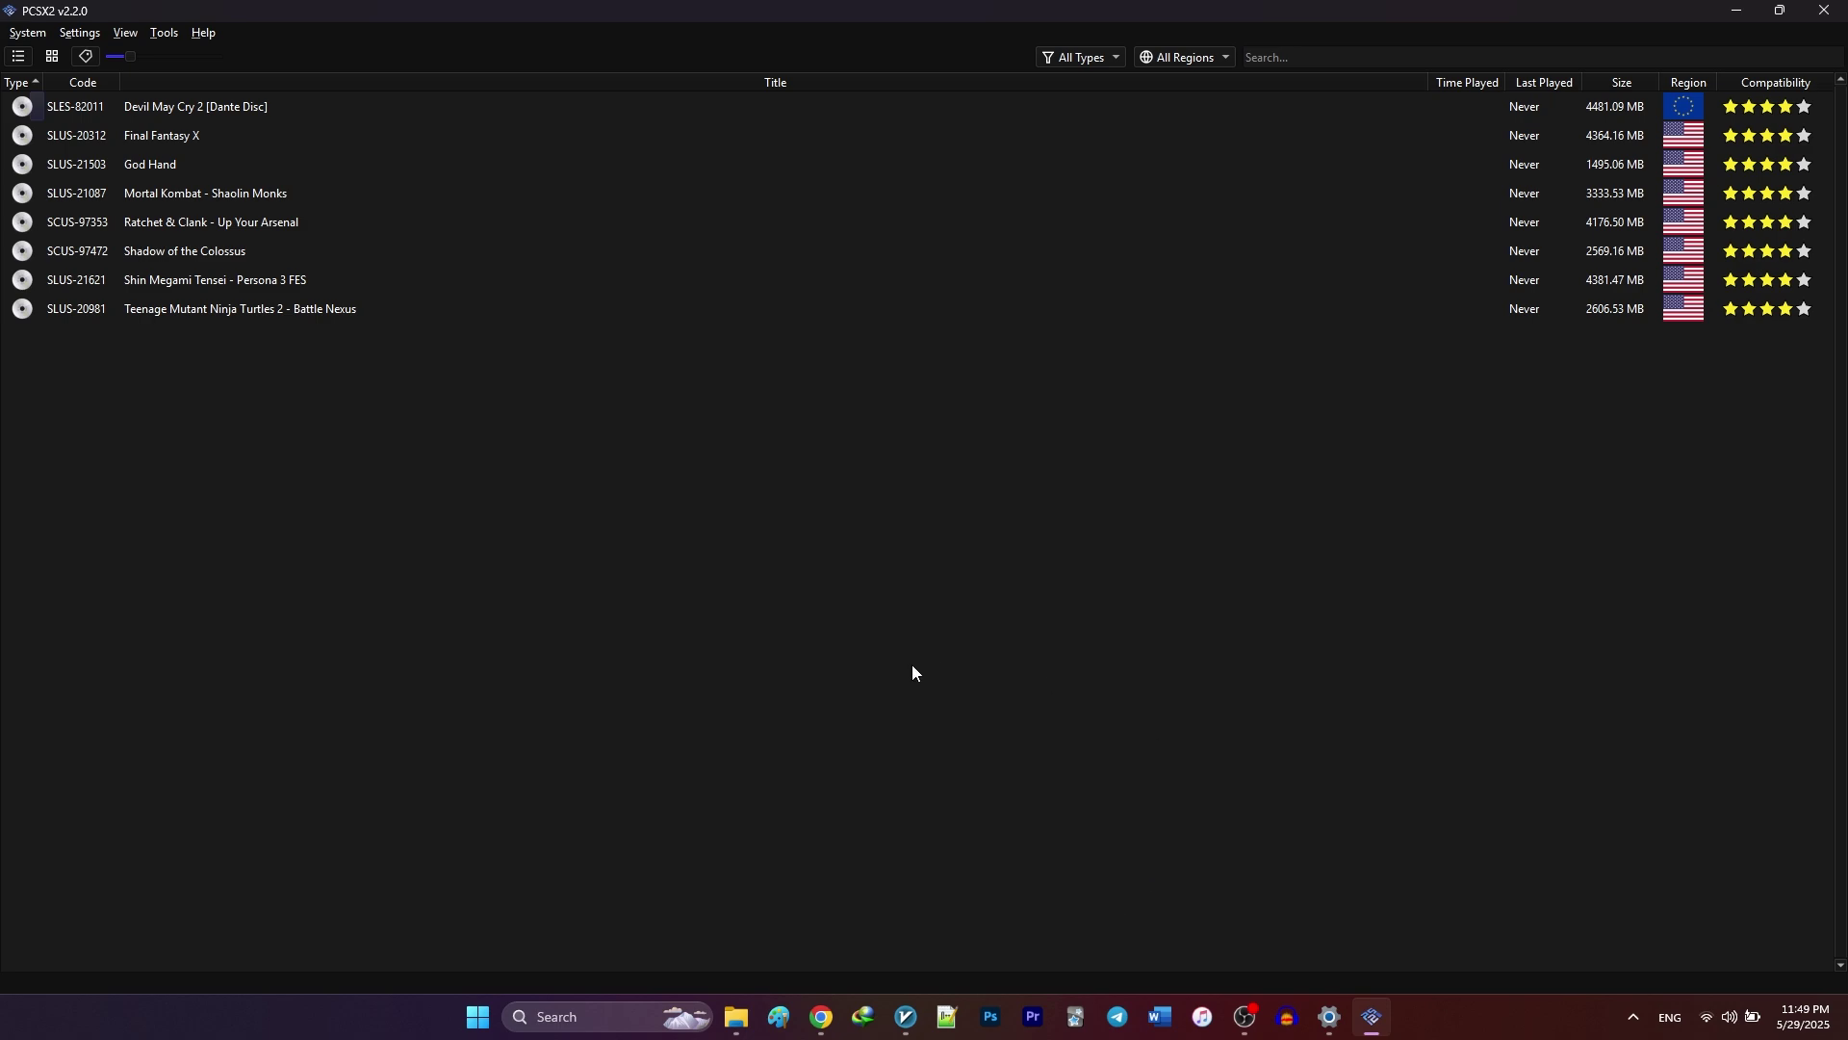
{"action": "left_click", "coordinate": [821, 1017]}
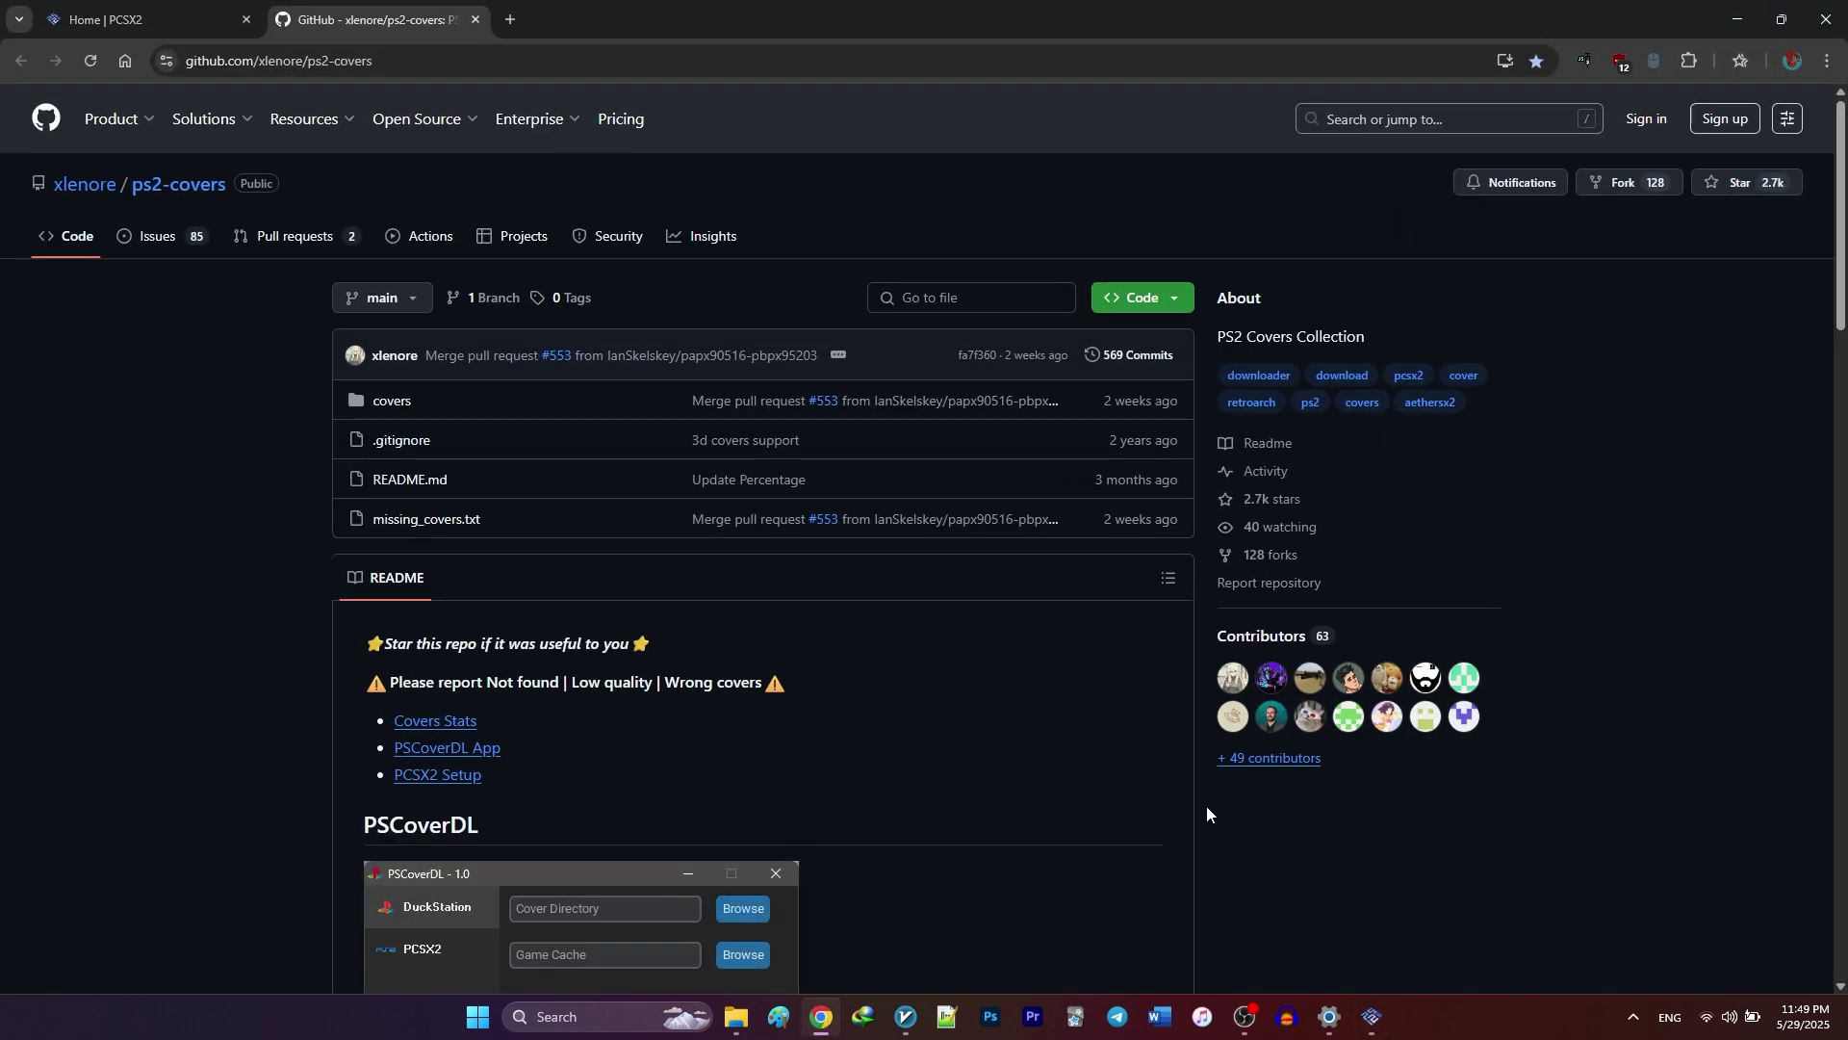
{"action": "scroll", "coordinate": [1209, 807], "scroll_direction": "down", "scroll_amount": 10}
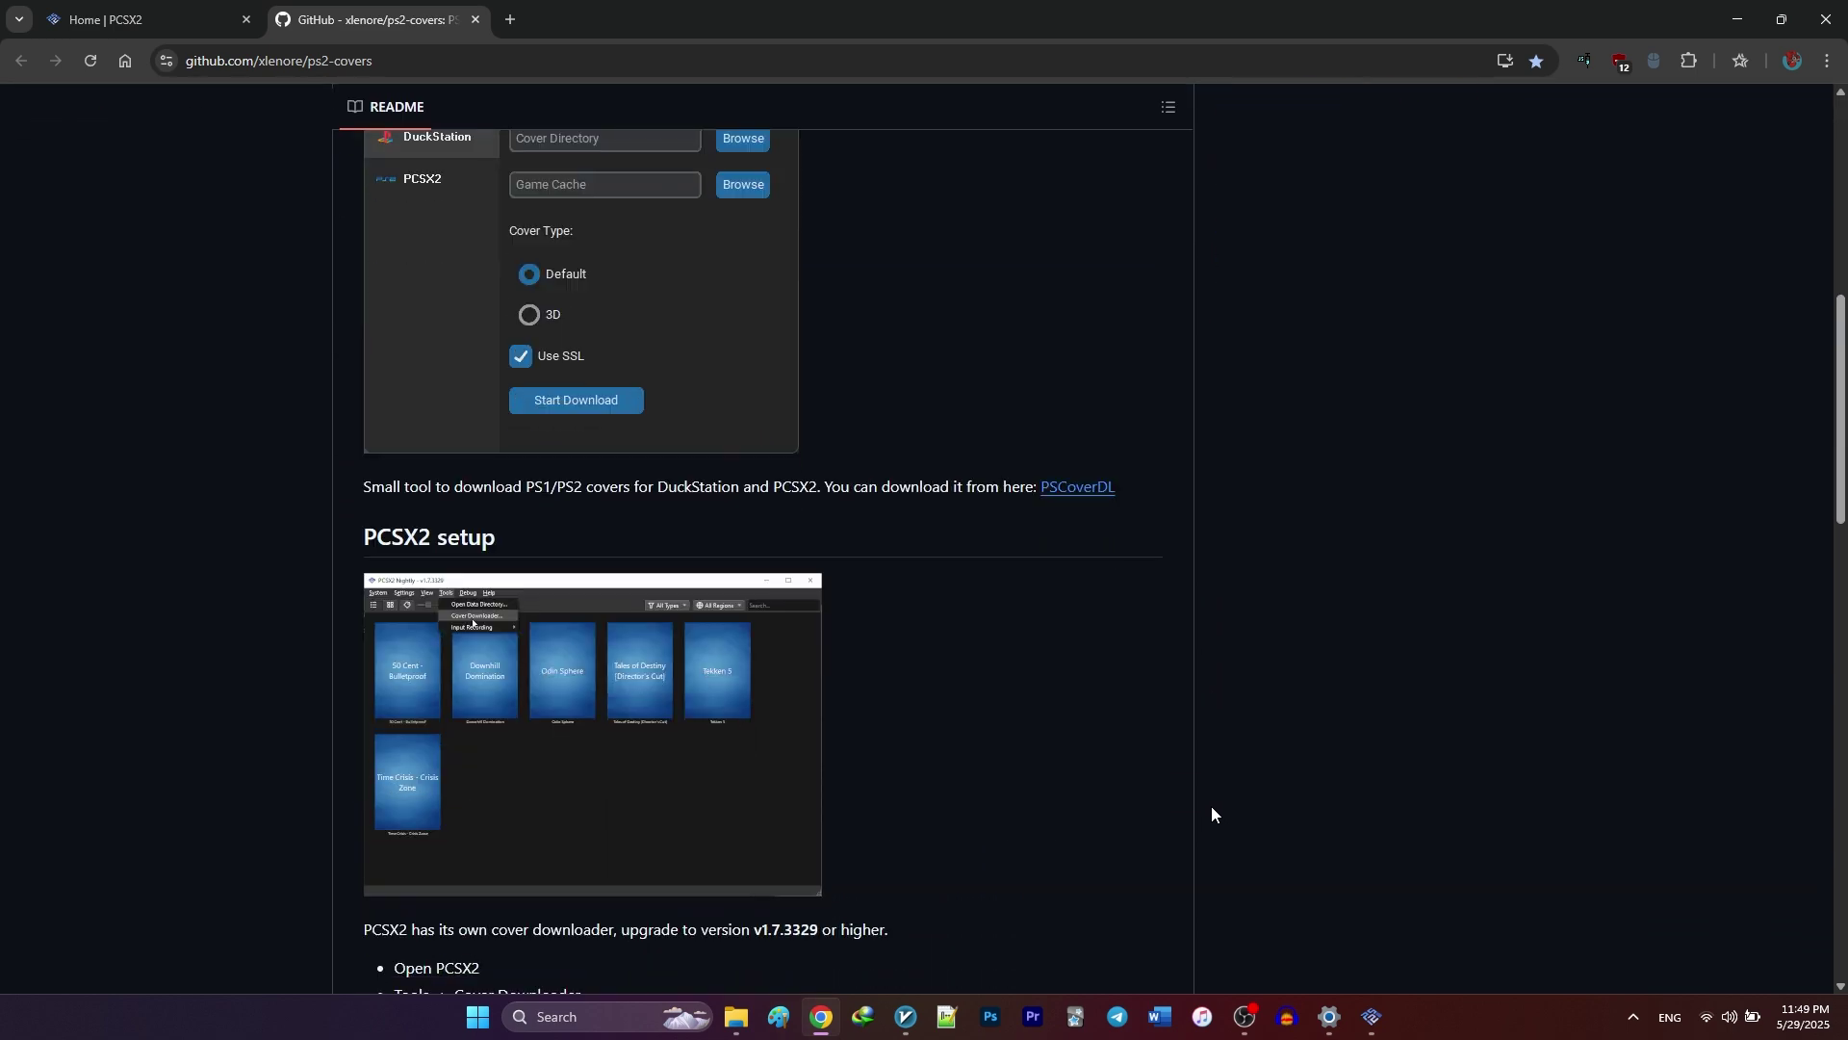
{"action": "scroll", "coordinate": [1212, 808], "scroll_direction": "down", "scroll_amount": 3}
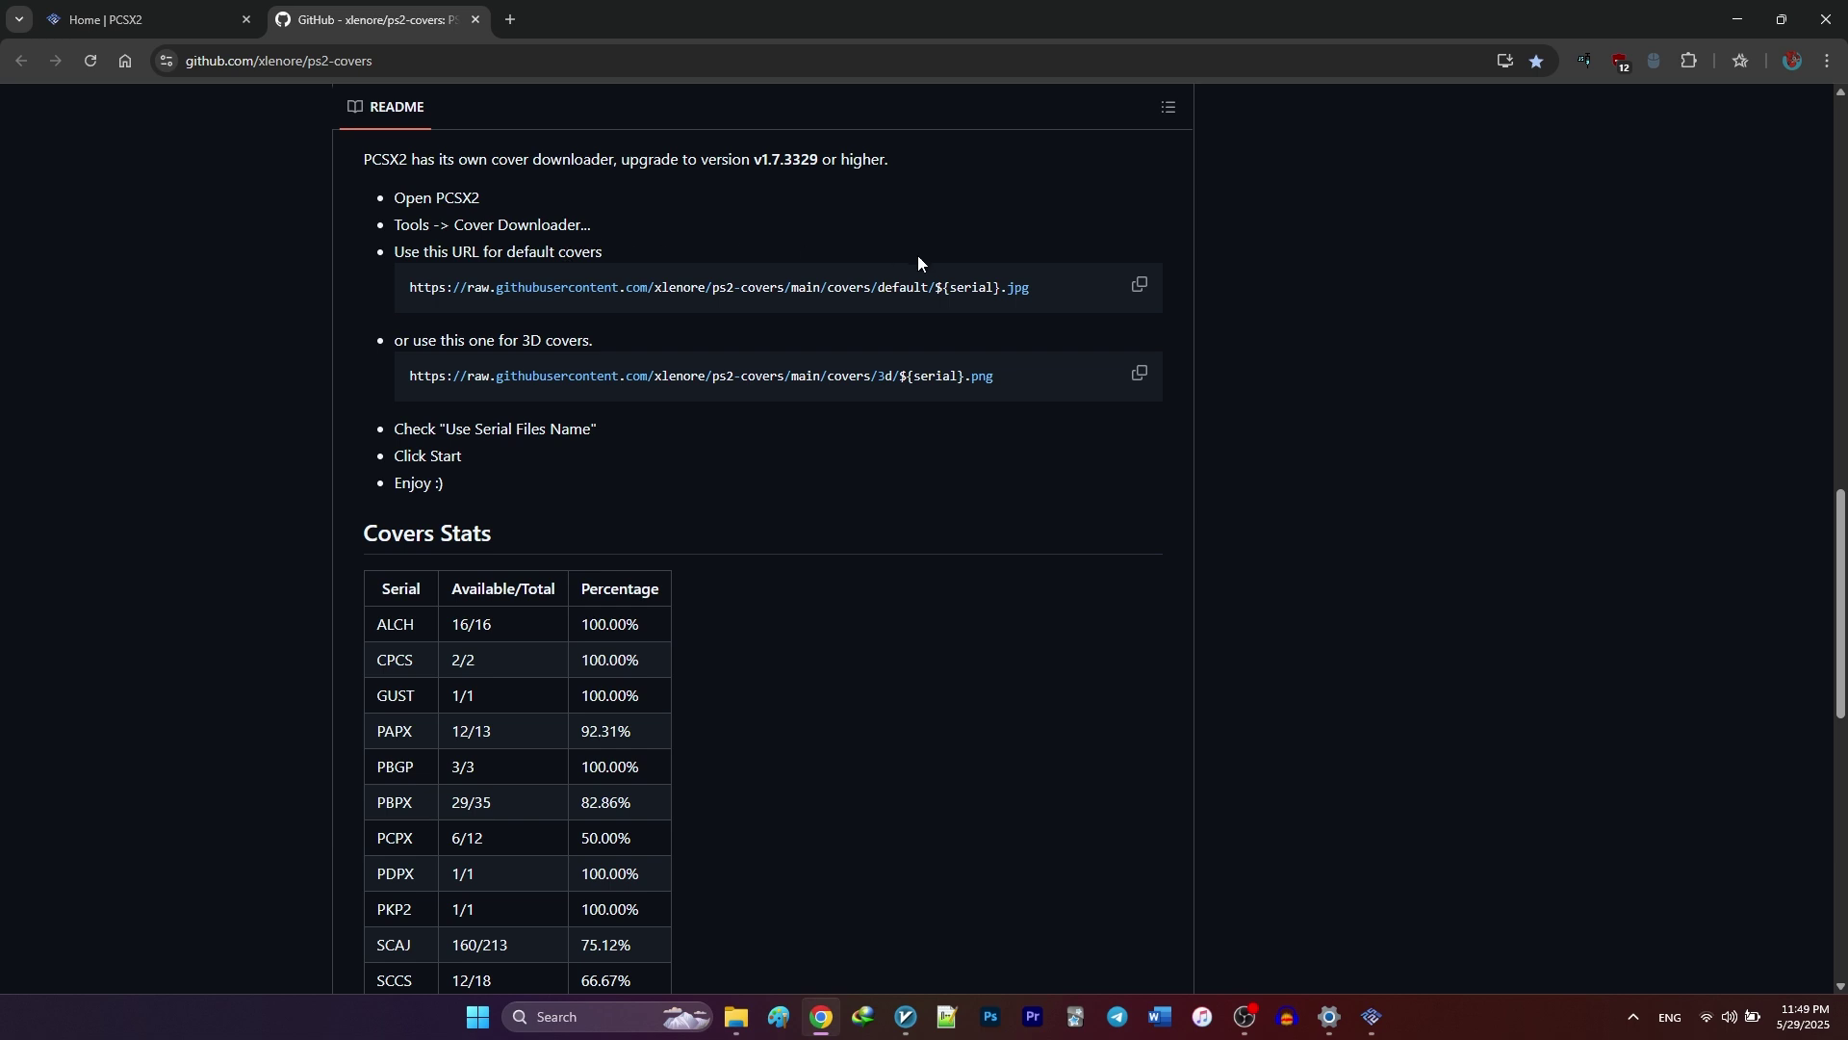
{"action": "left_click", "coordinate": [1138, 285]}
Switch back to PCSX2, show the game list as a cover grid and open the Cover Downloader.
{"action": "key", "text": "alt+Tab"}
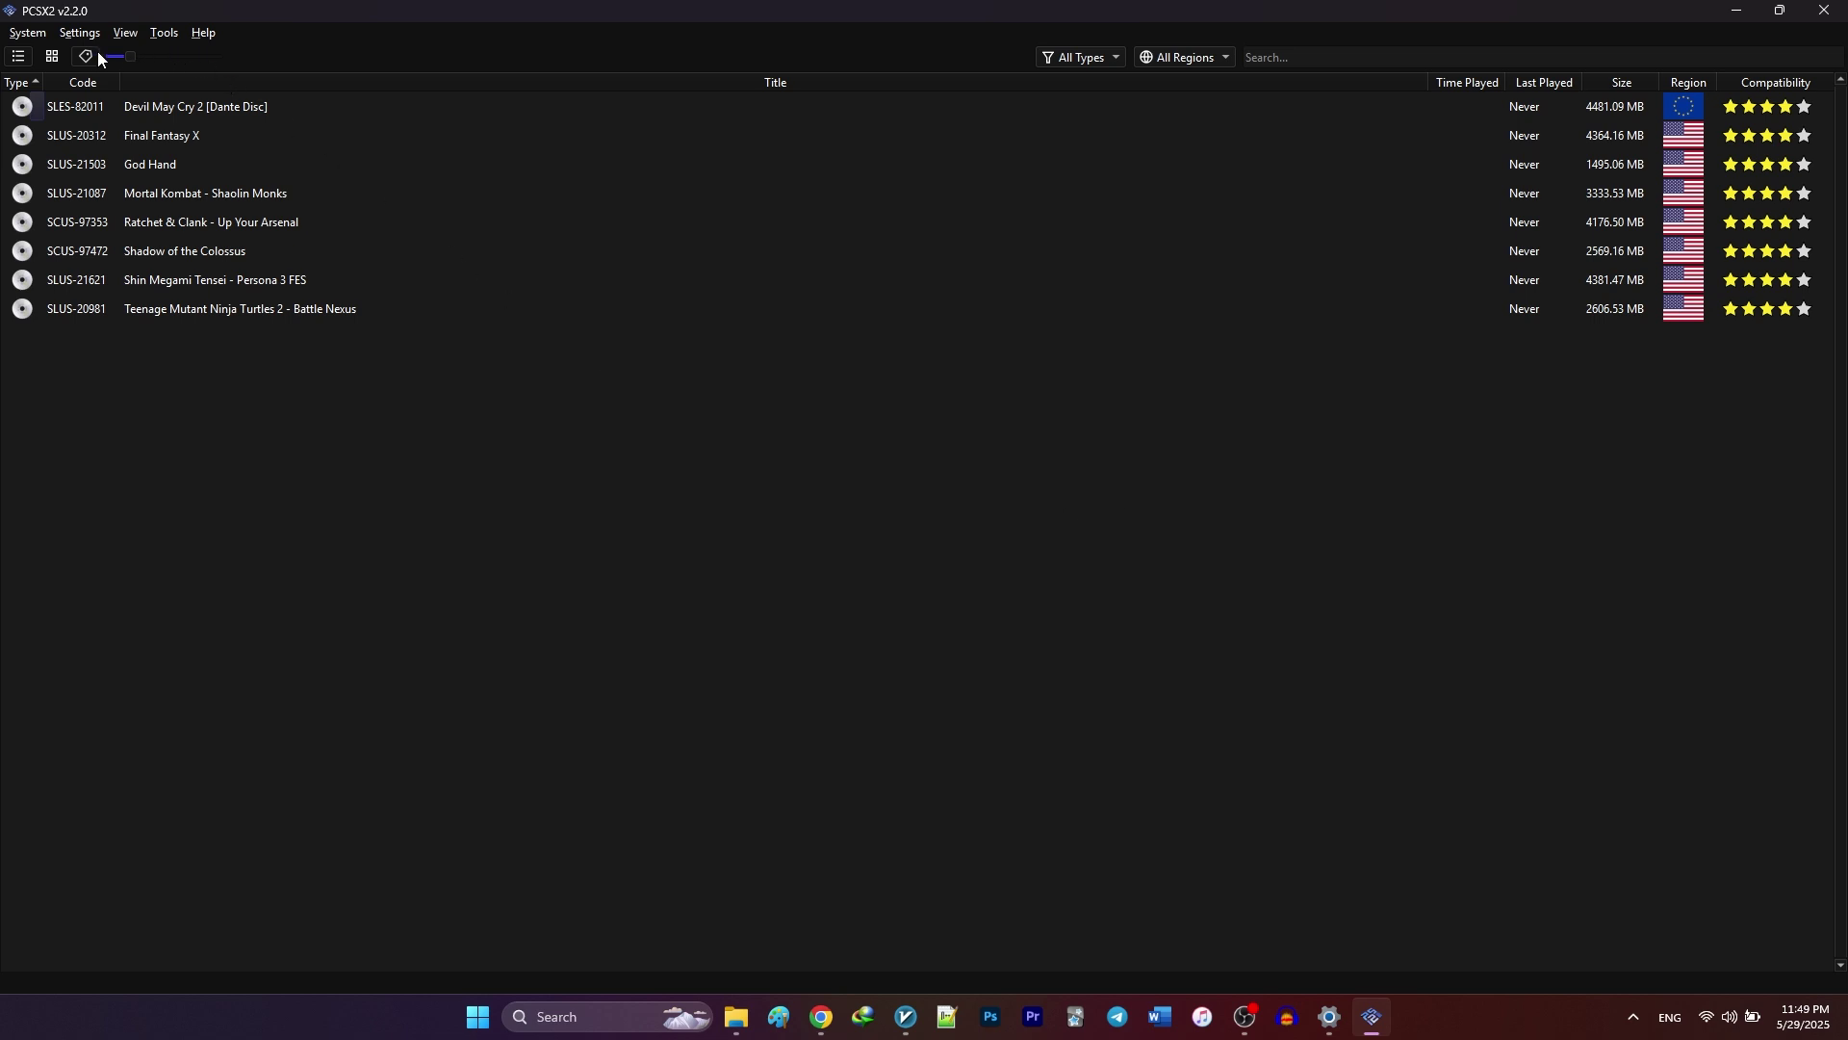
{"action": "left_click", "coordinate": [58, 58]}
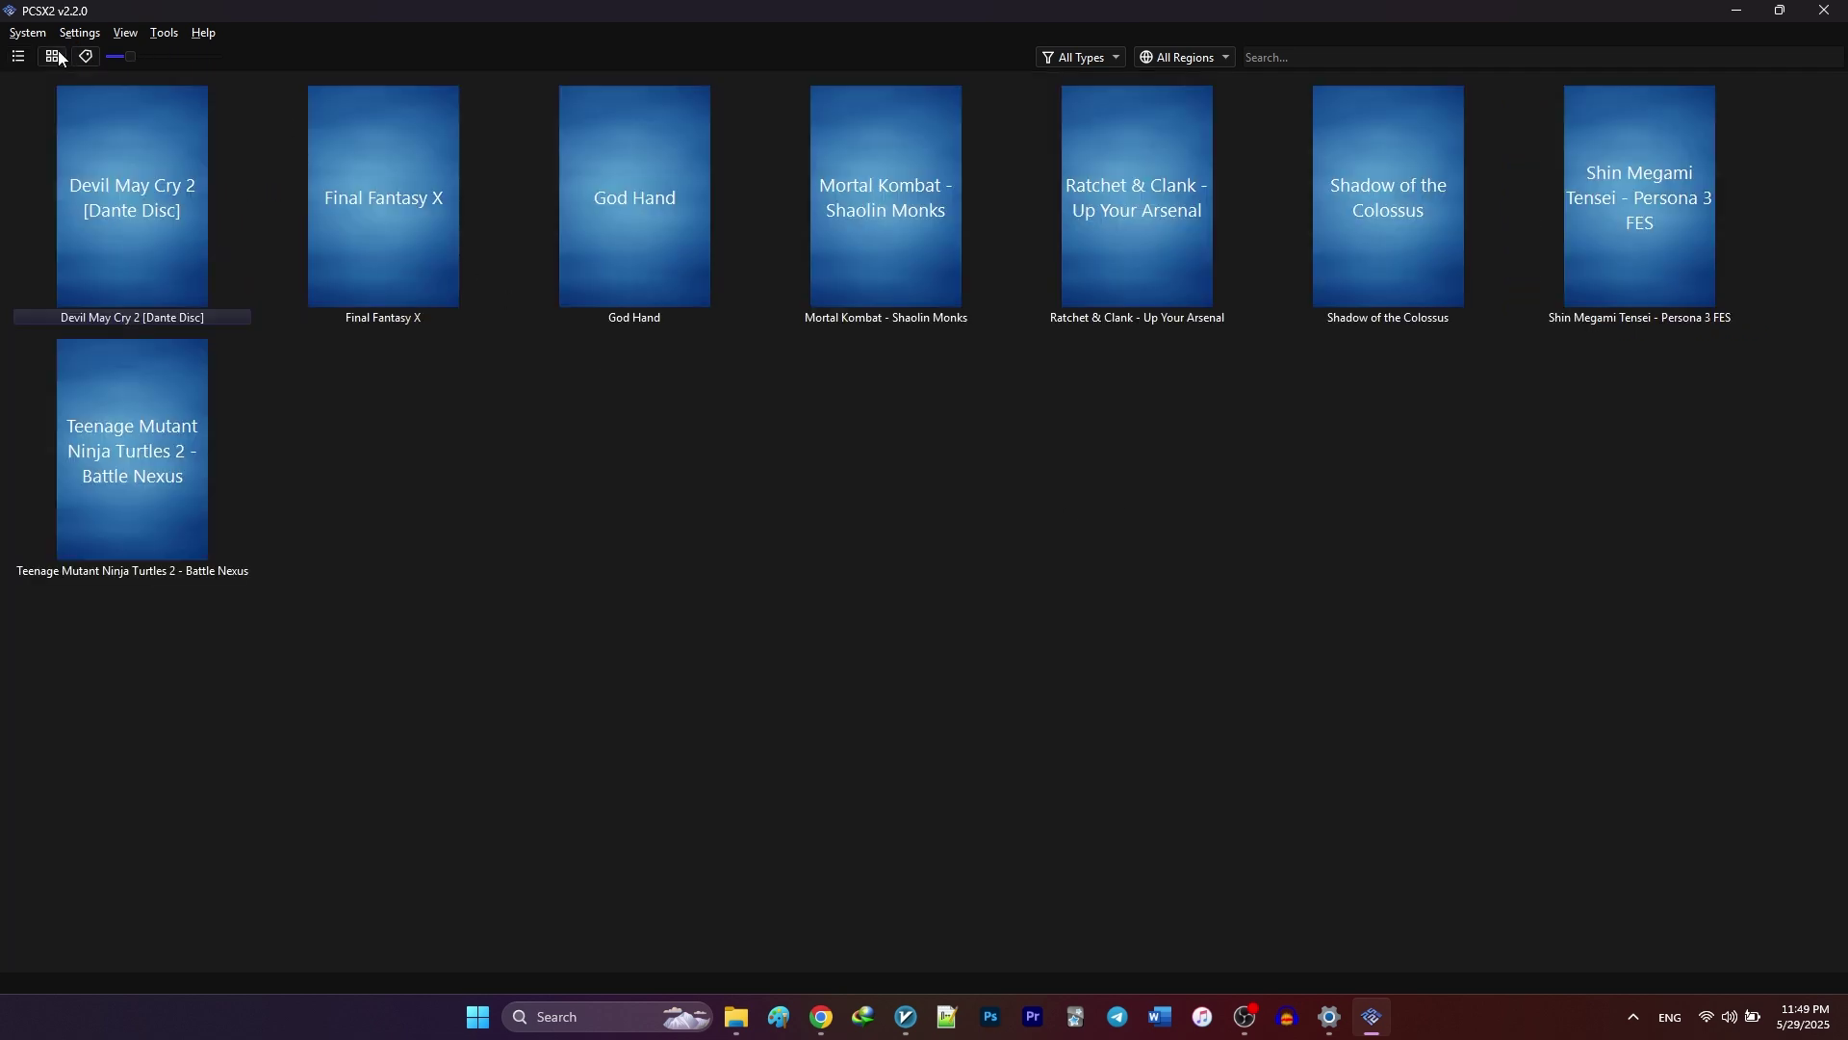
{"action": "left_click", "coordinate": [170, 33]}
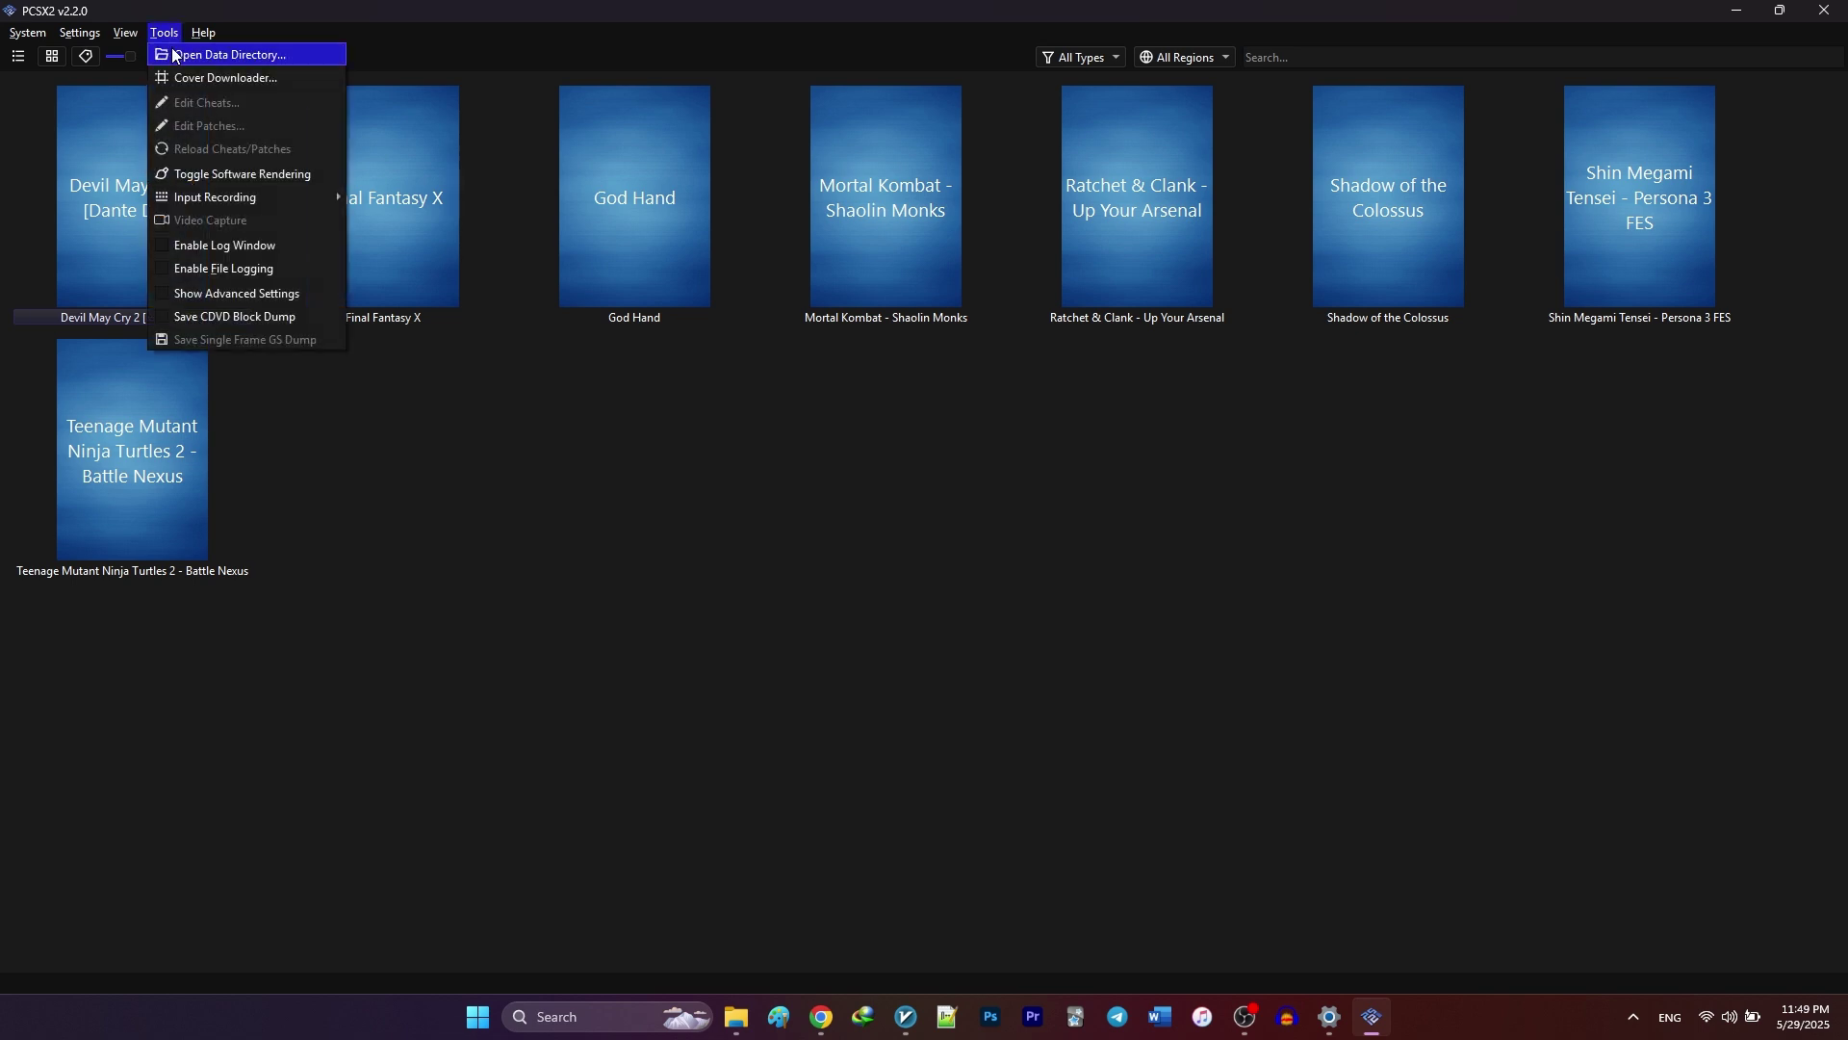
{"action": "left_click", "coordinate": [176, 79]}
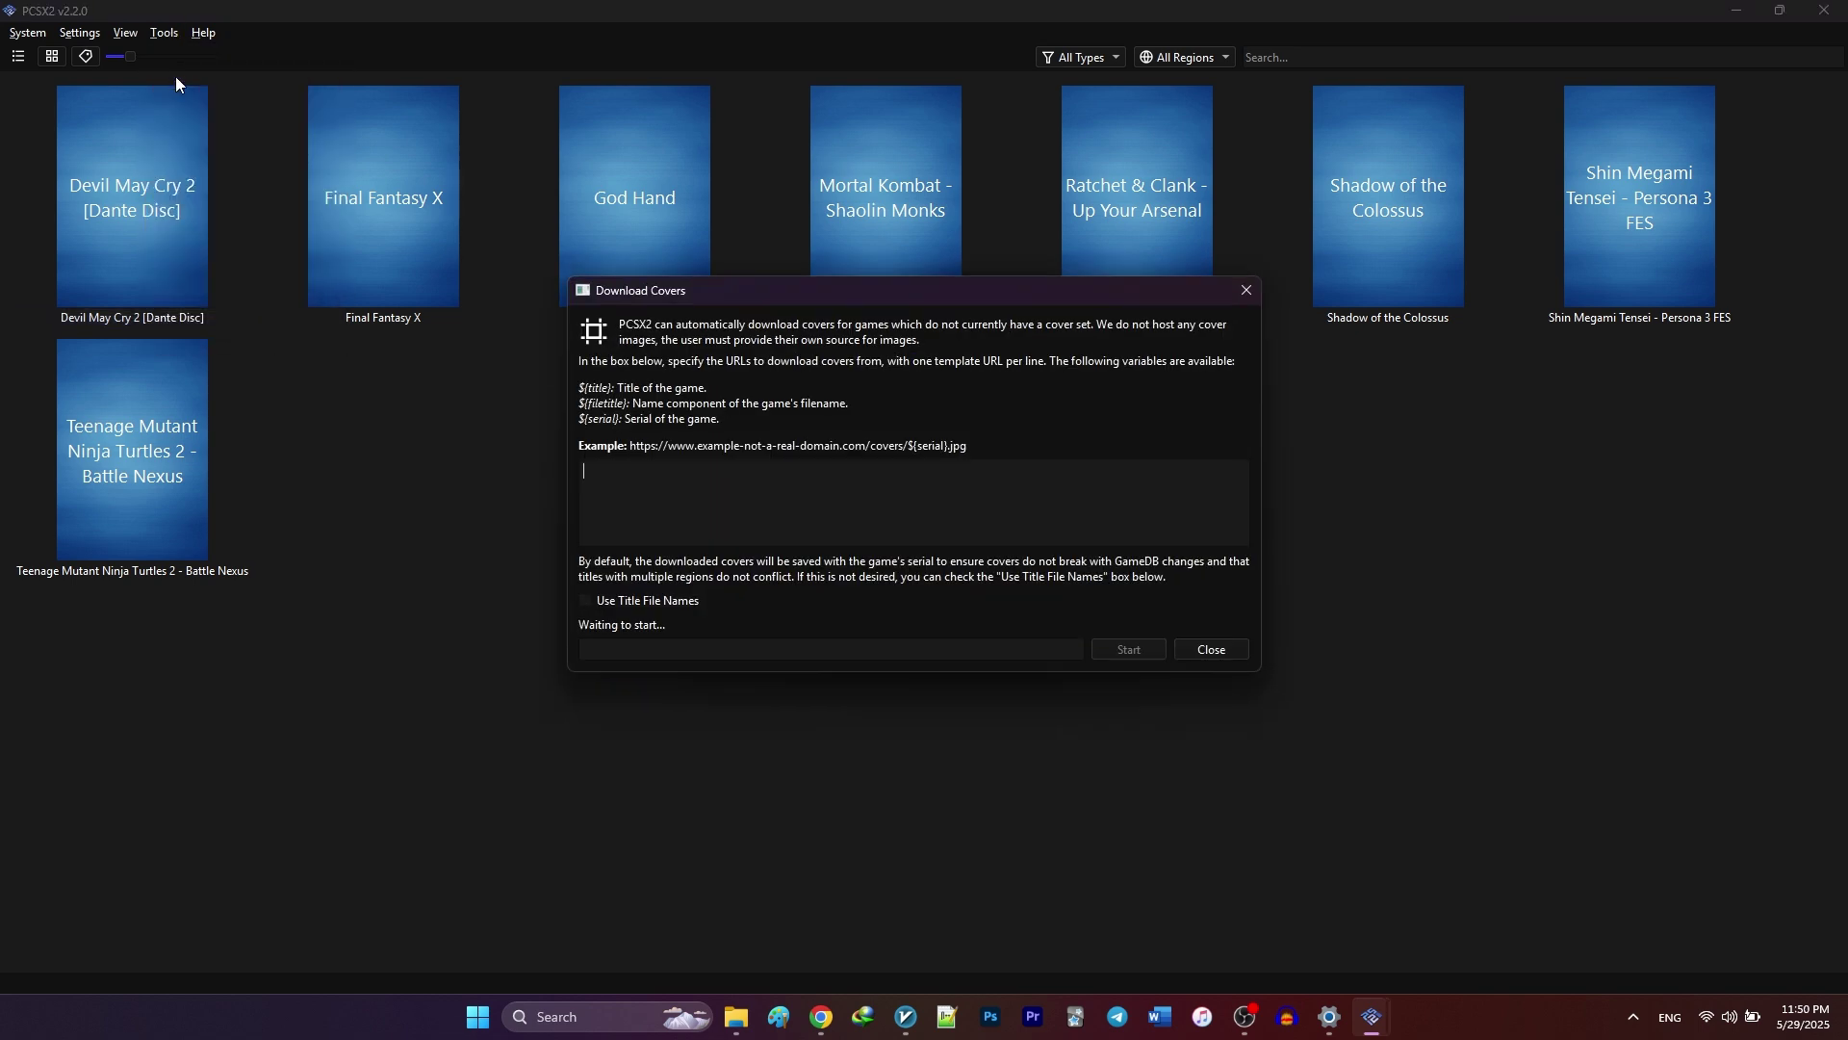
Download the game covers using the copied default covers URL and enlarge the covers in the grid.
{"action": "right_click", "coordinate": [626, 484]}
{"action": "left_click", "coordinate": [655, 591]}
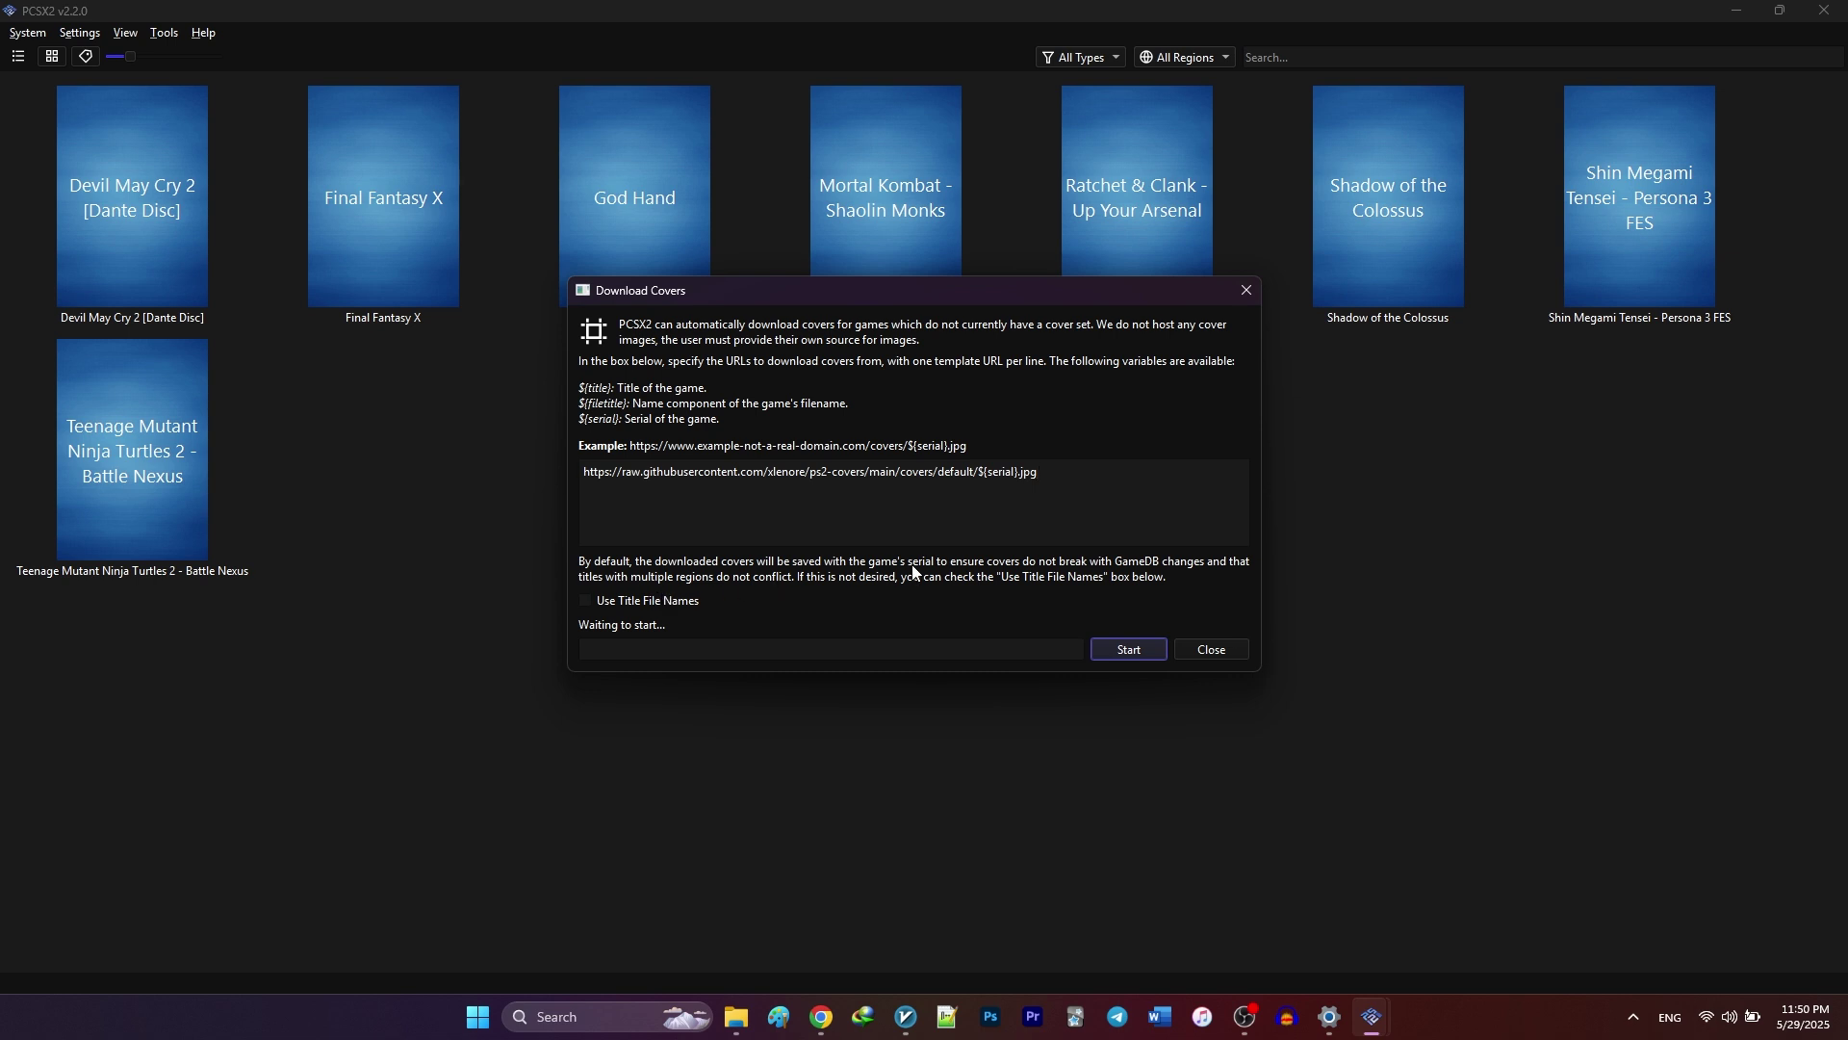
{"action": "left_click", "coordinate": [1145, 650]}
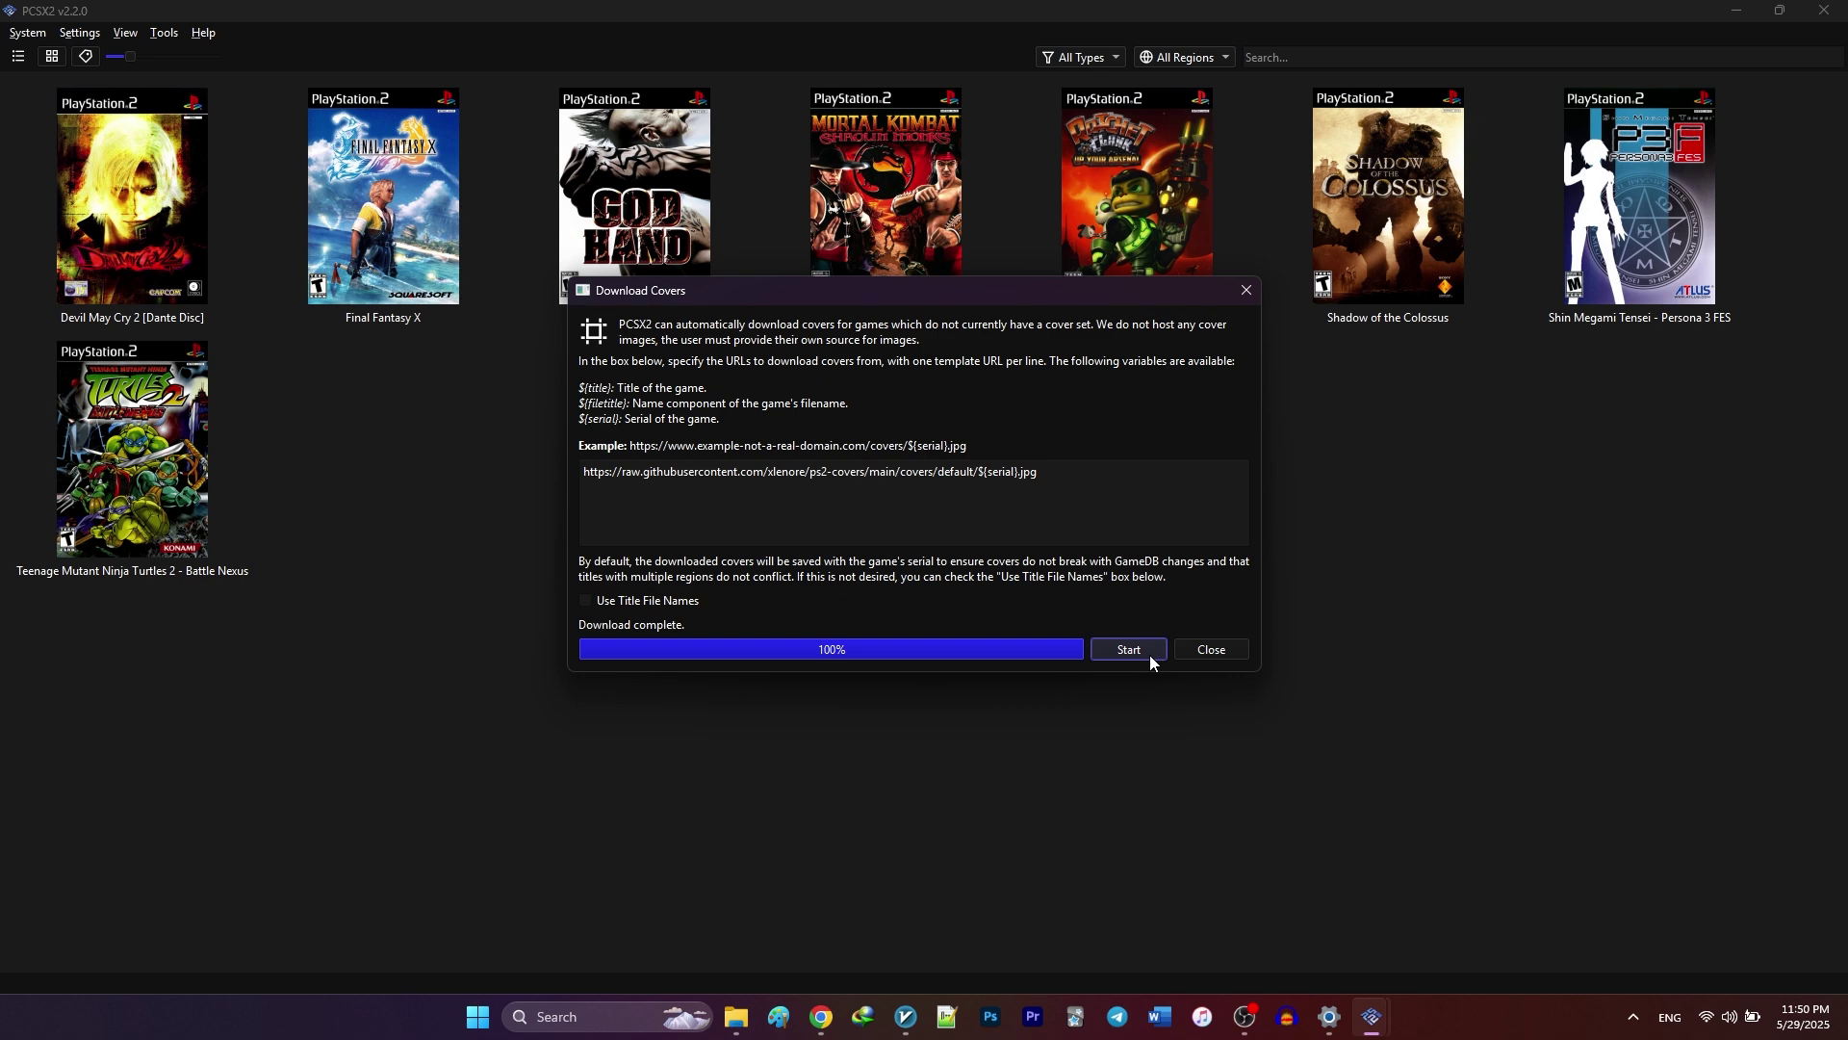
{"action": "left_click", "coordinate": [1190, 653]}
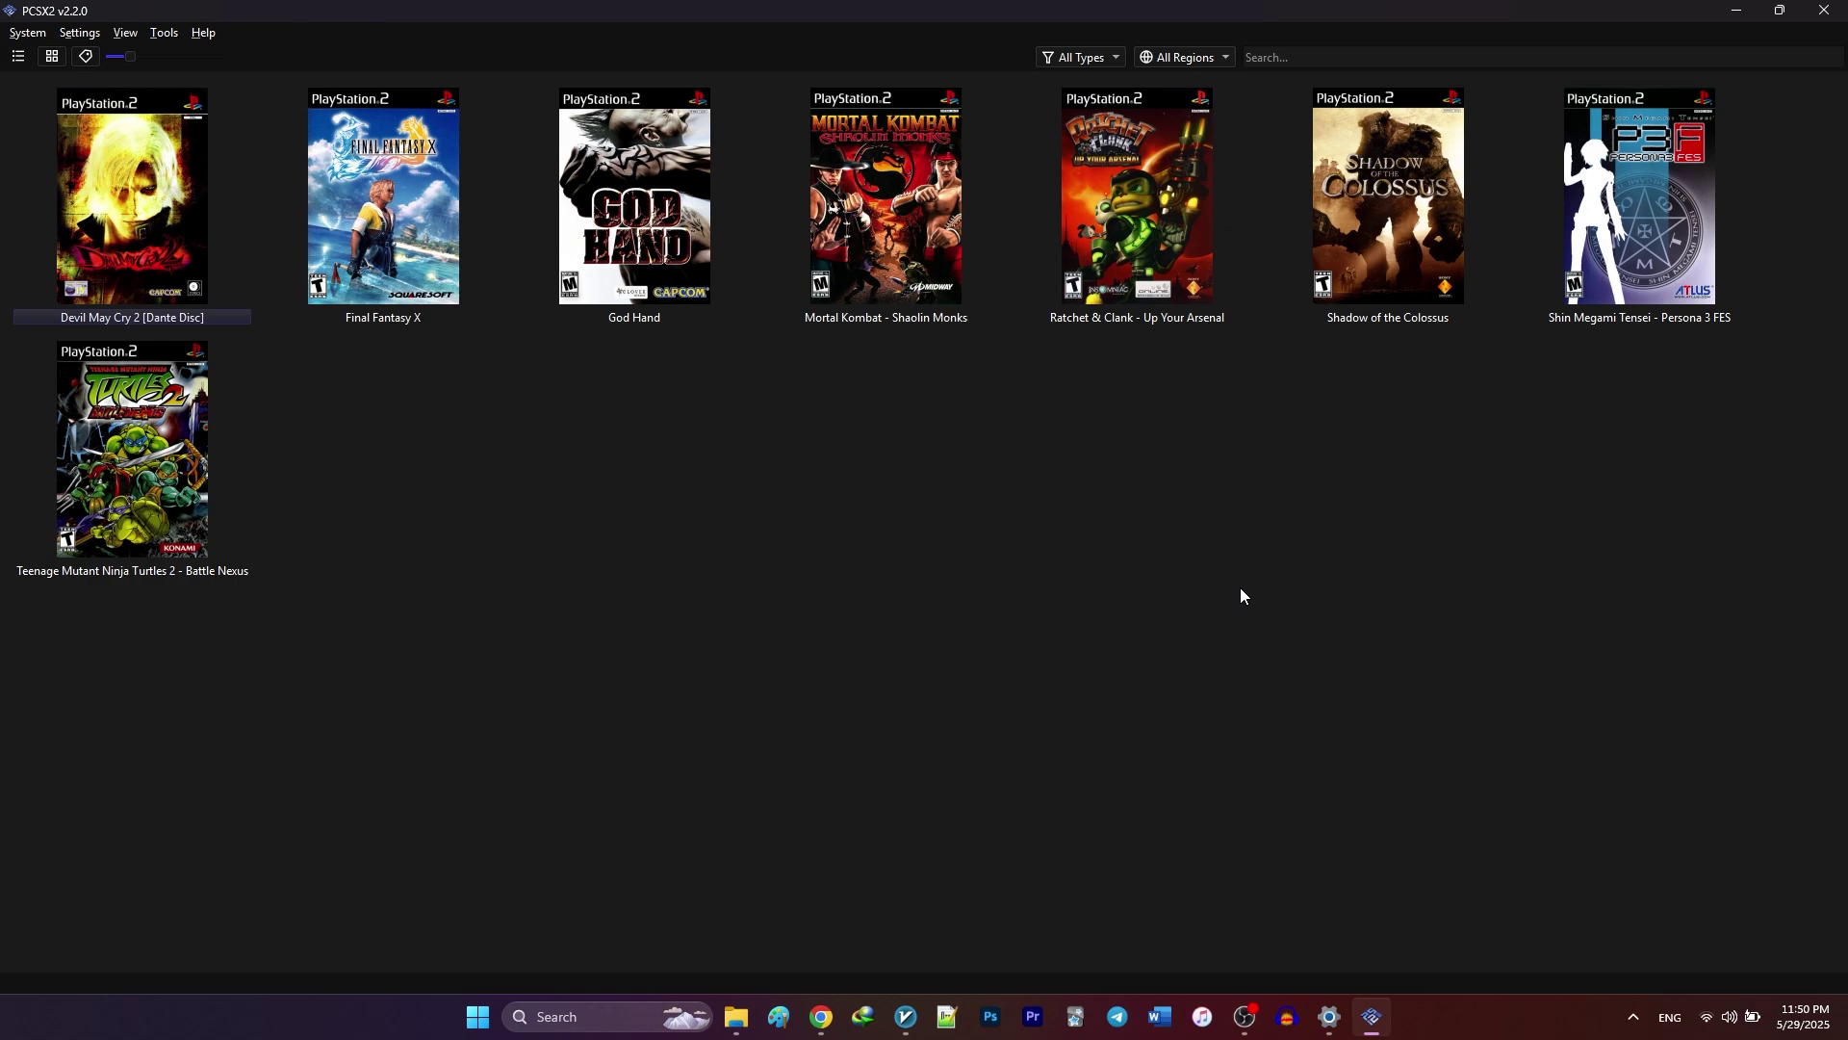
{"action": "left_click_drag", "start_coordinate": [127, 55], "coordinate": [143, 54]}
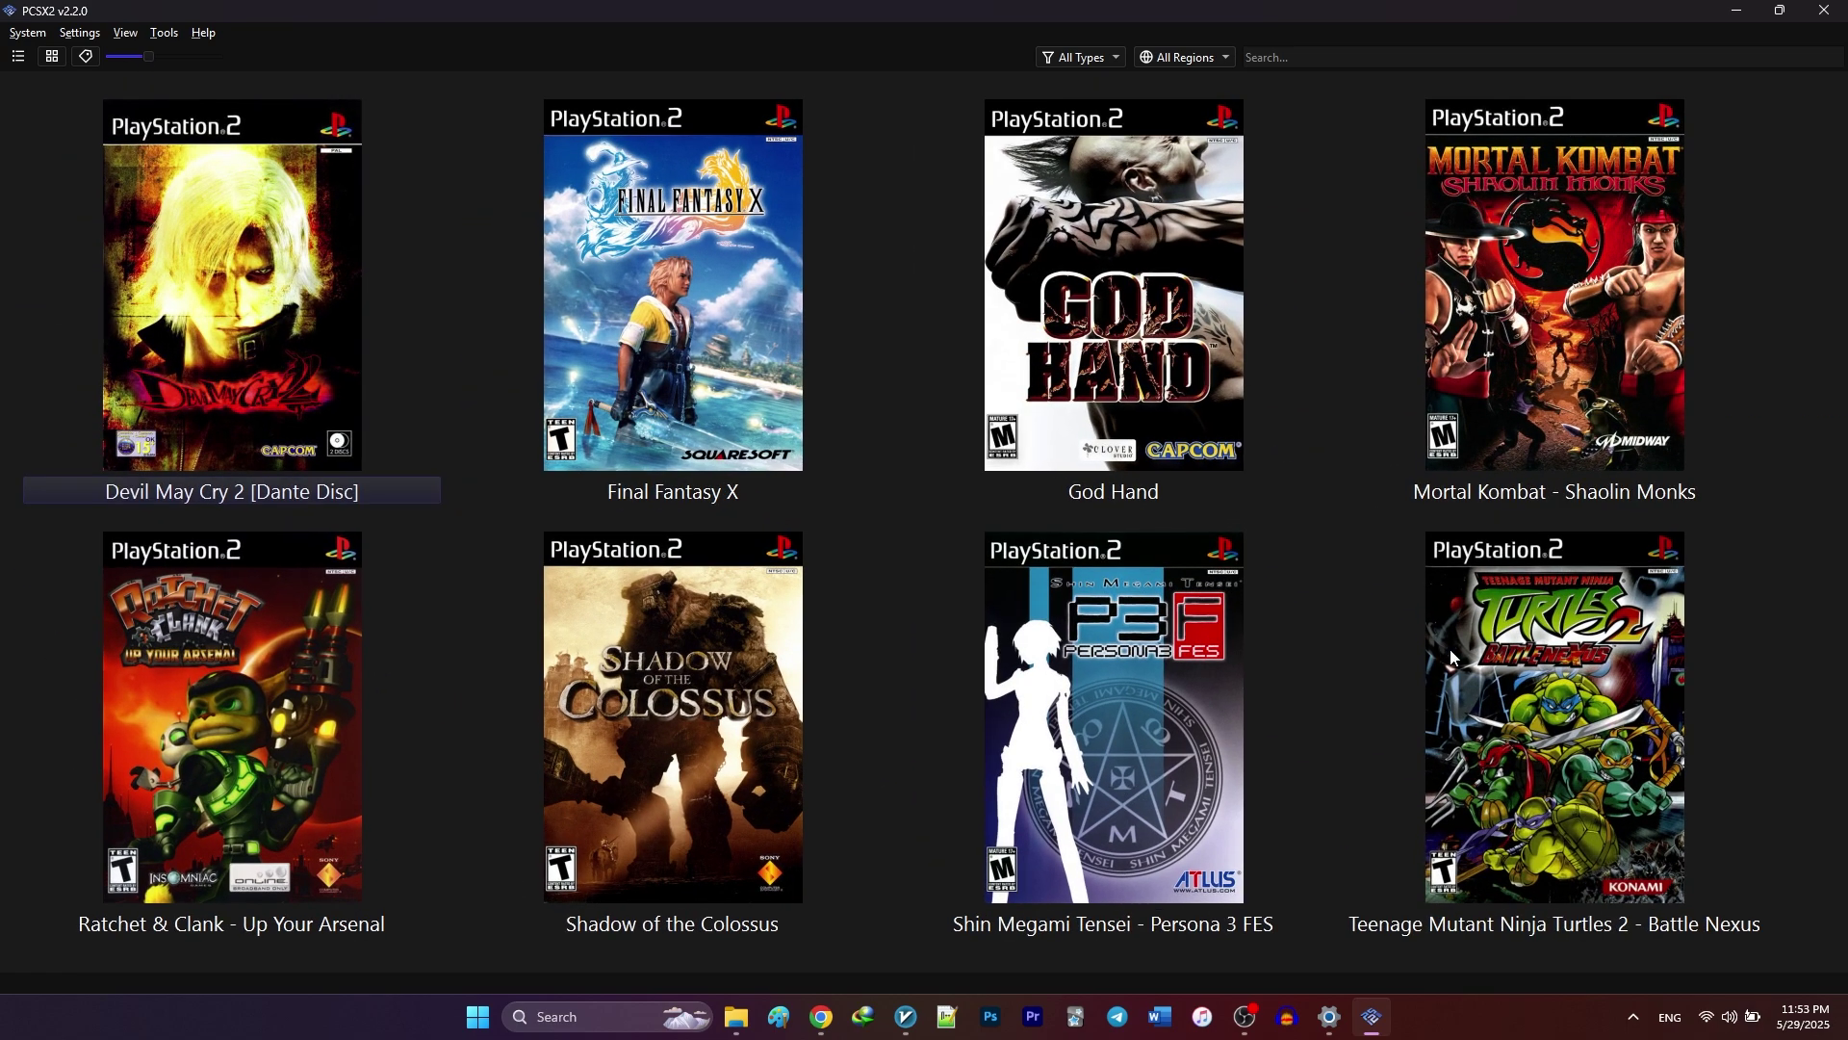
Open the patches in the game properties of Teenage Mutant Ninja Turtles 2 - Battle Nexus.
{"action": "right_click", "coordinate": [1487, 630]}
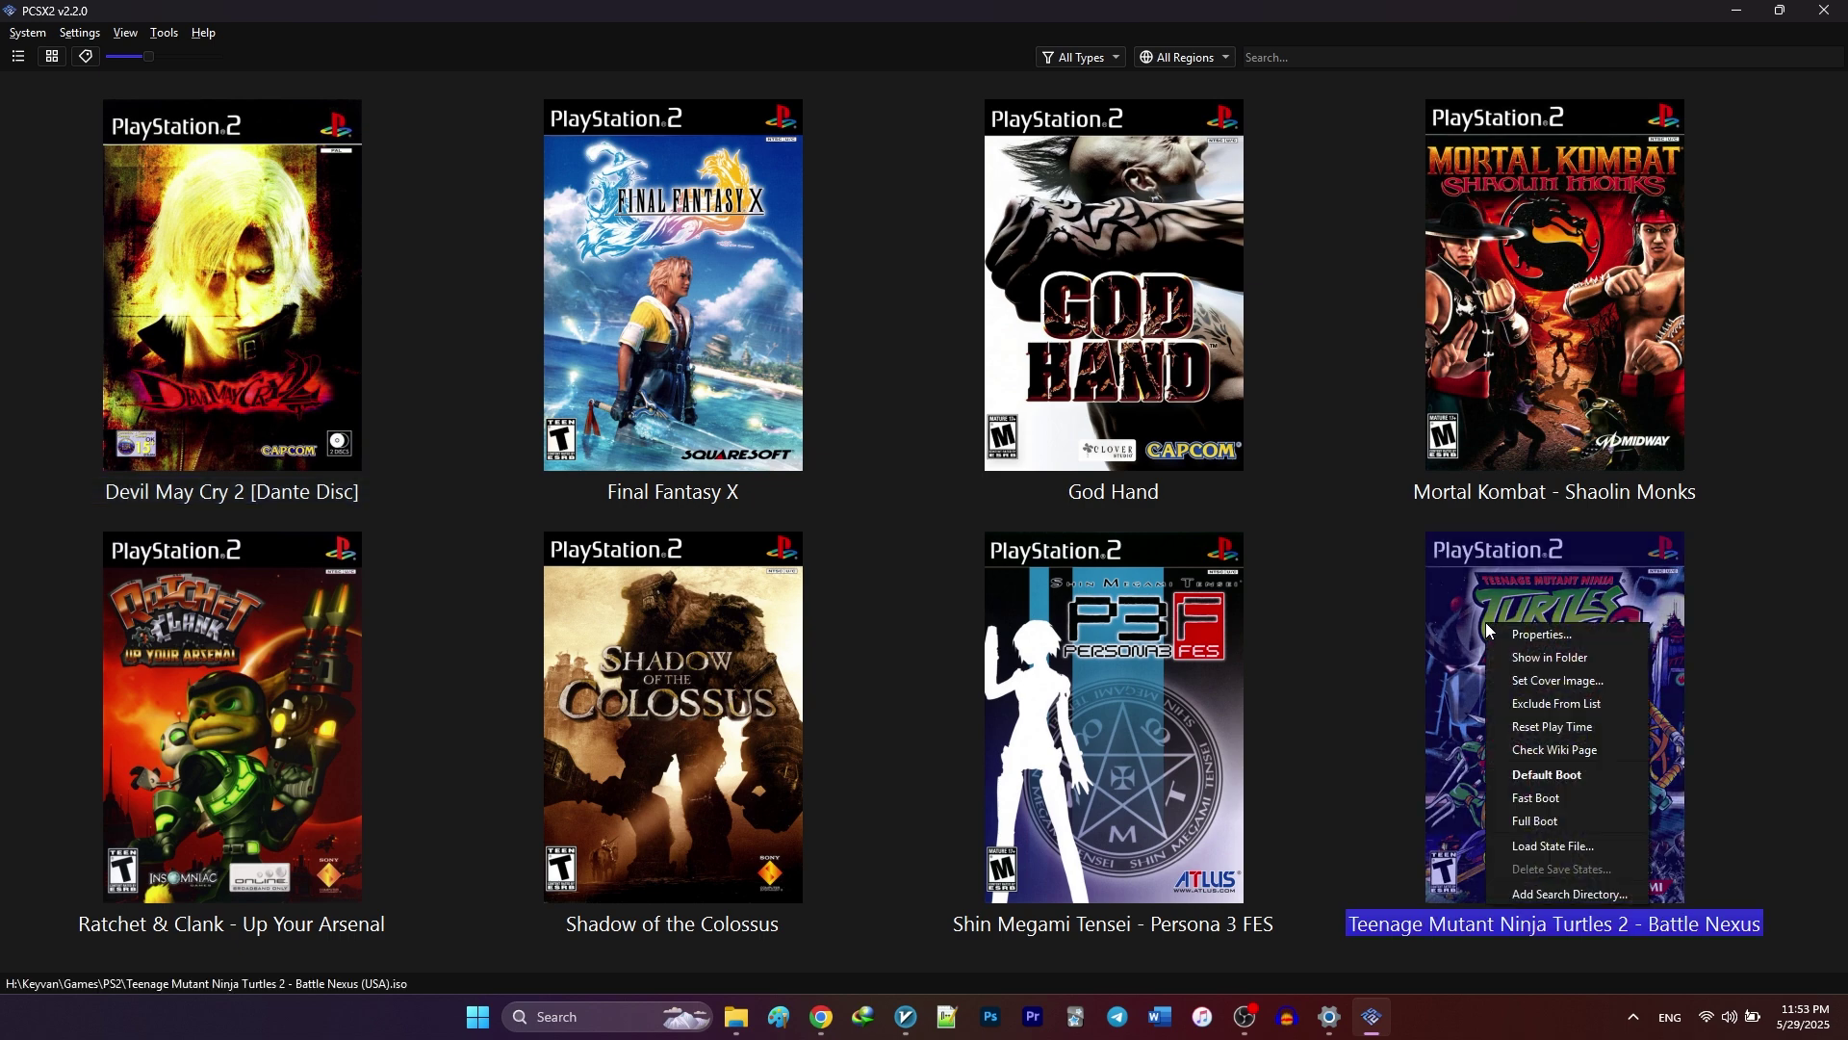
{"action": "left_click", "coordinate": [1525, 639]}
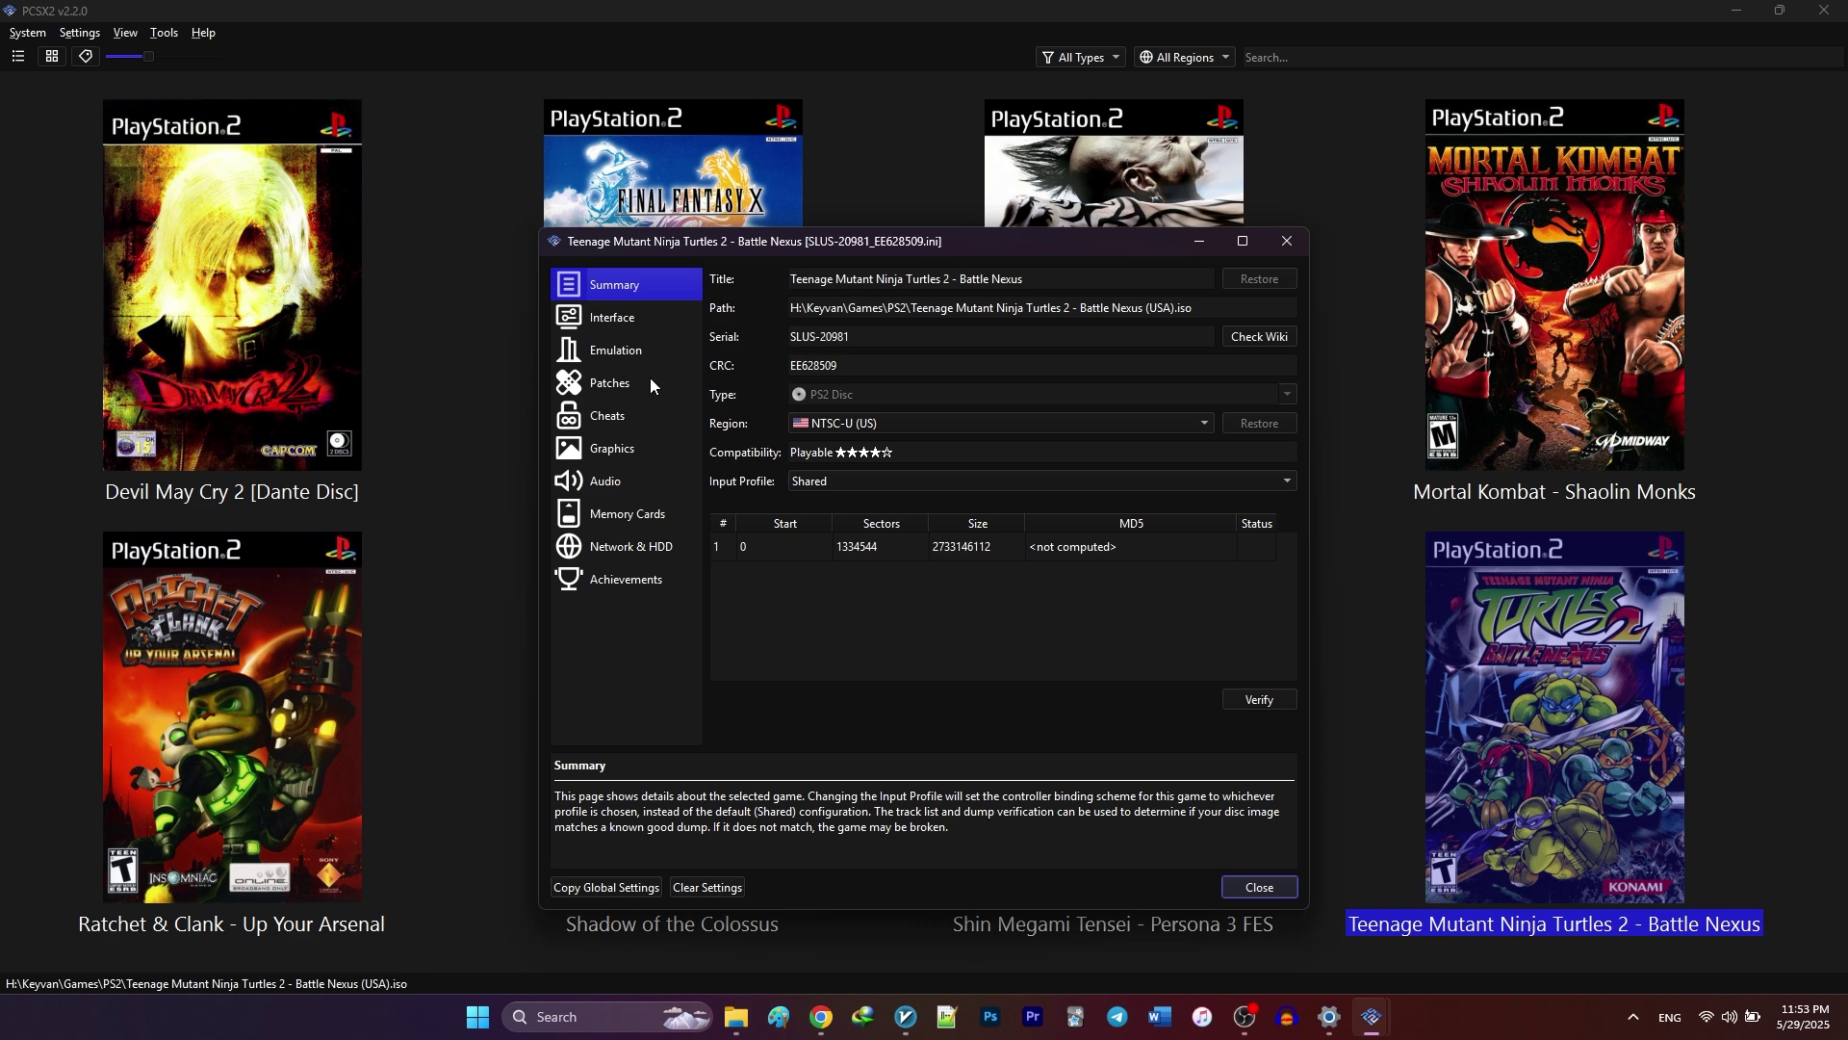
{"action": "left_click", "coordinate": [623, 387]}
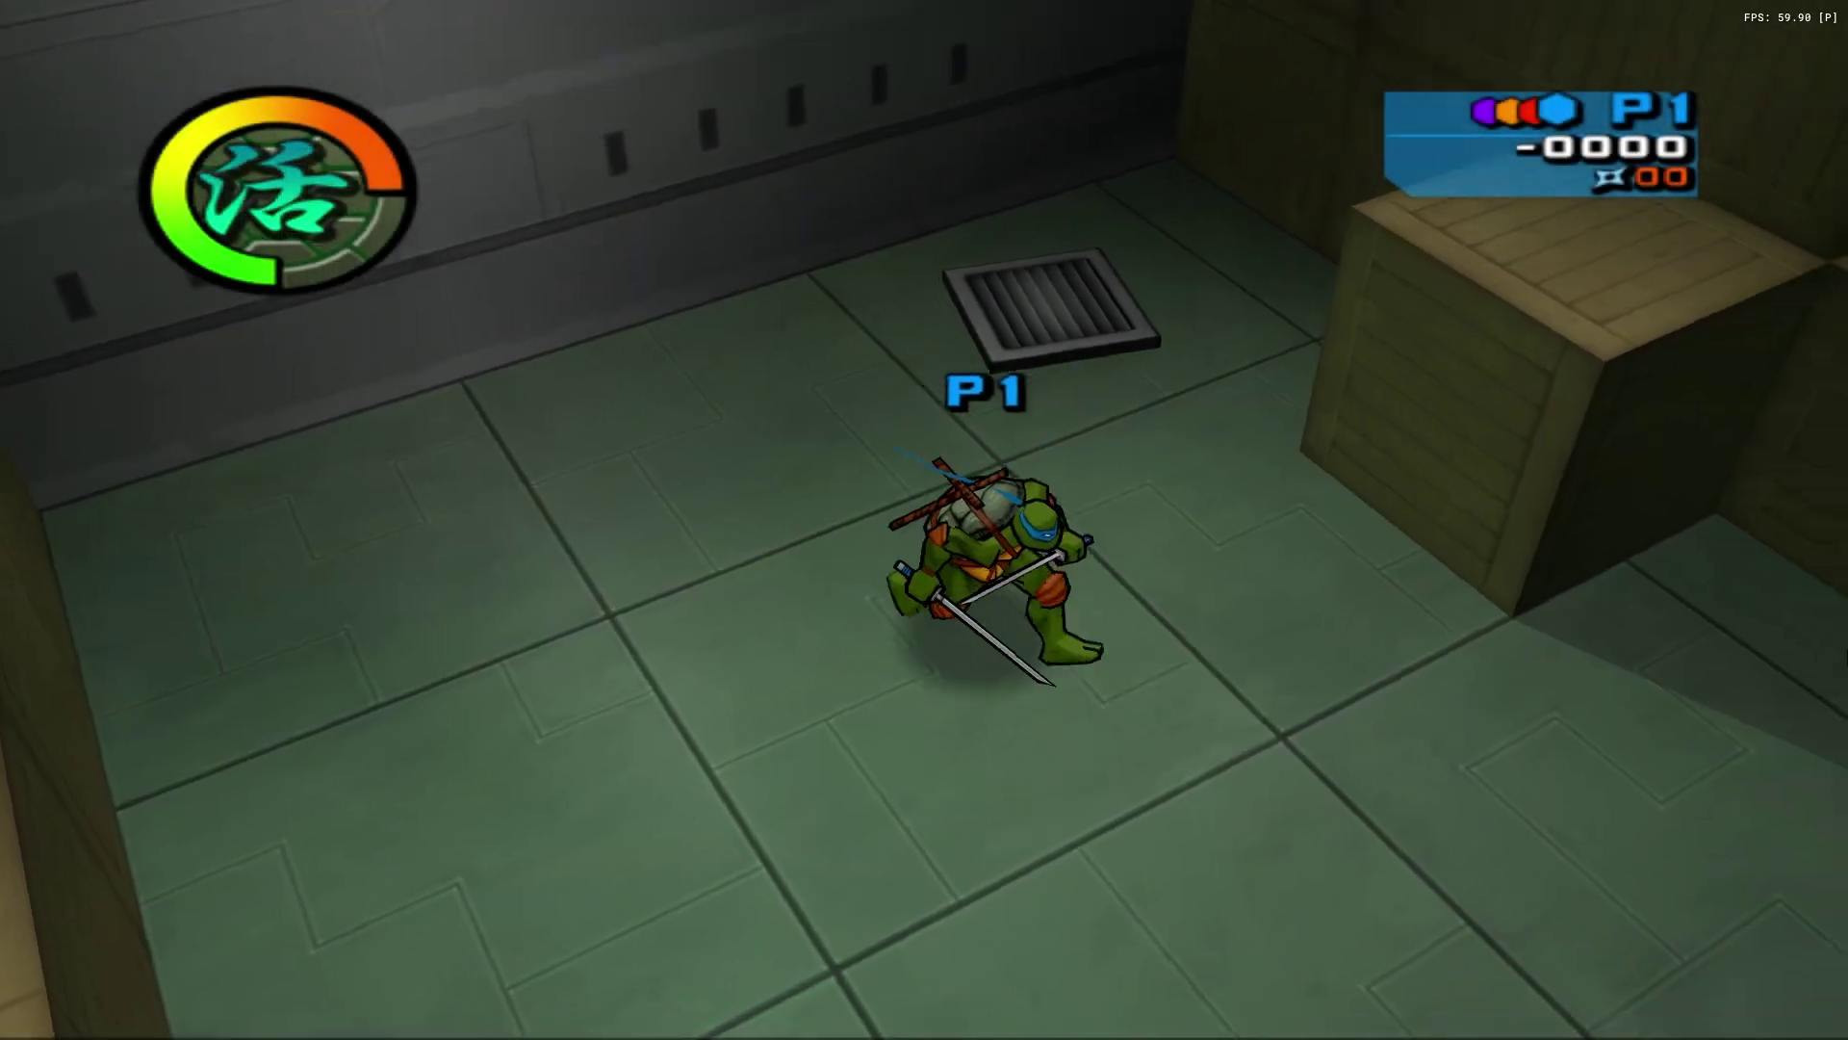
{"action": "key", "text": "space"}
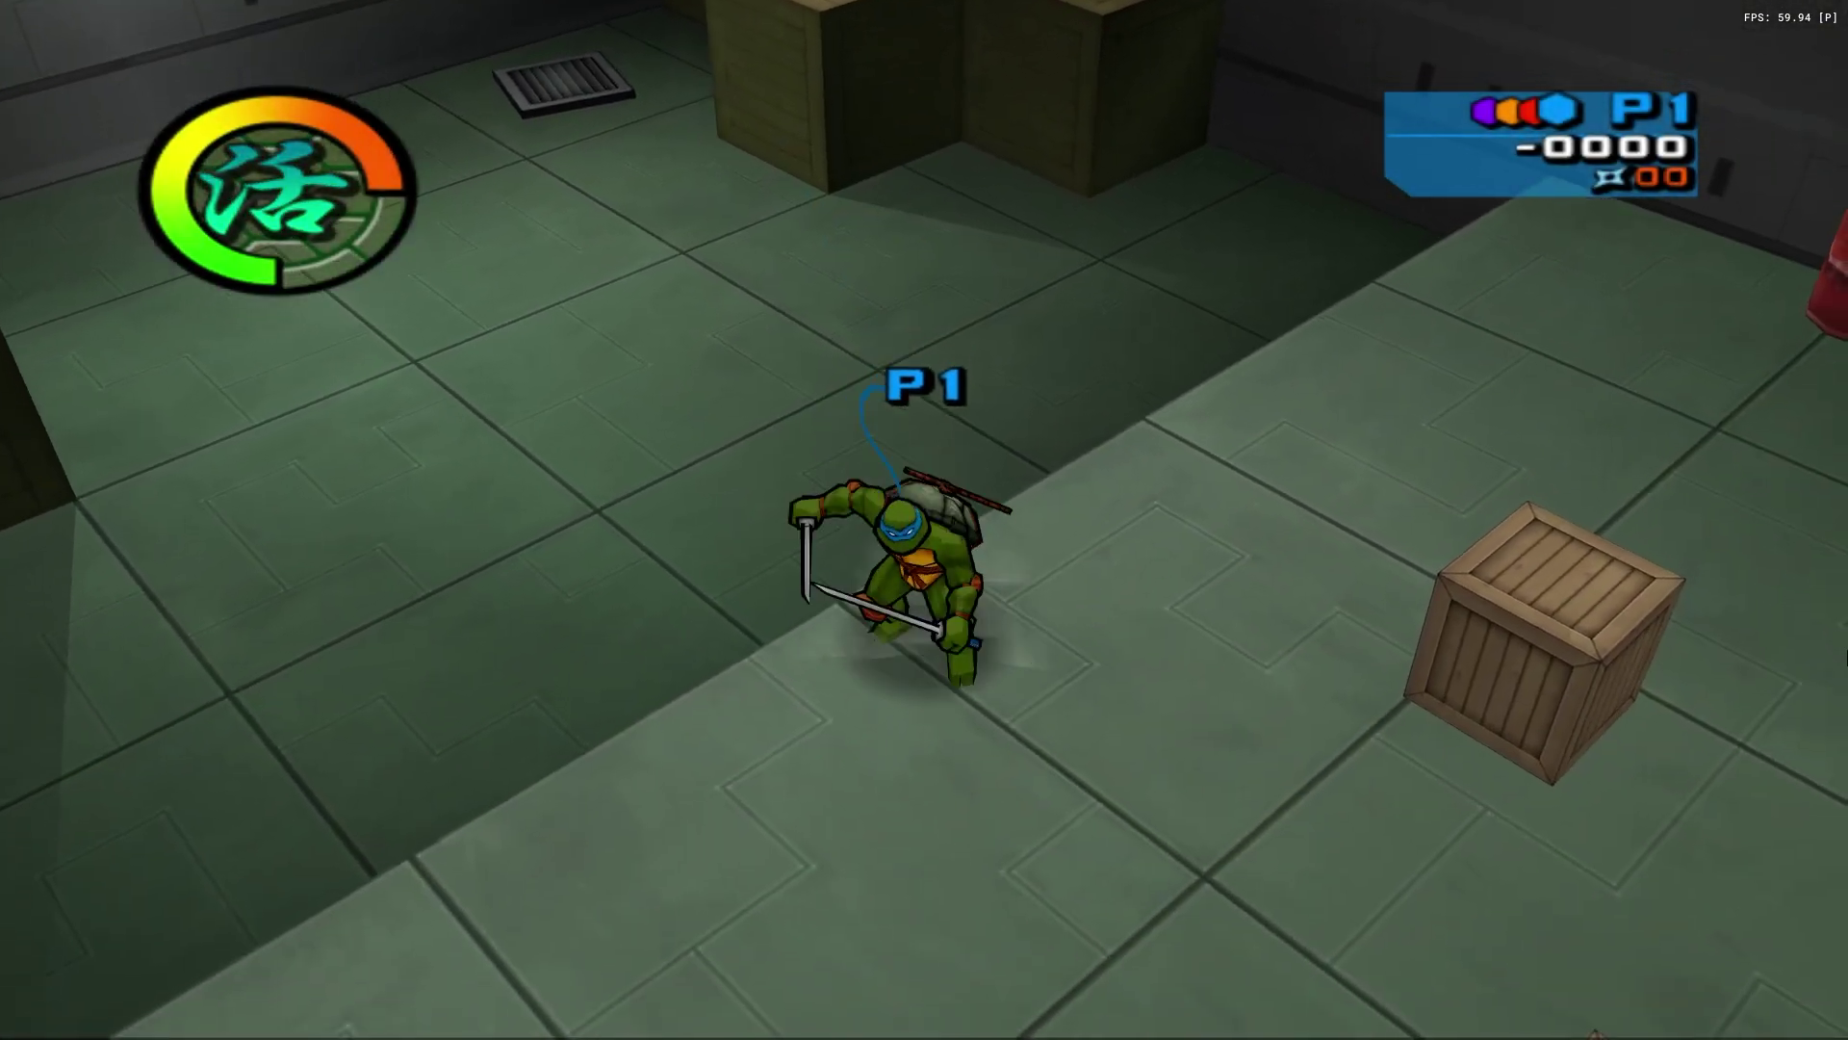
{"action": "key", "text": "Up"}
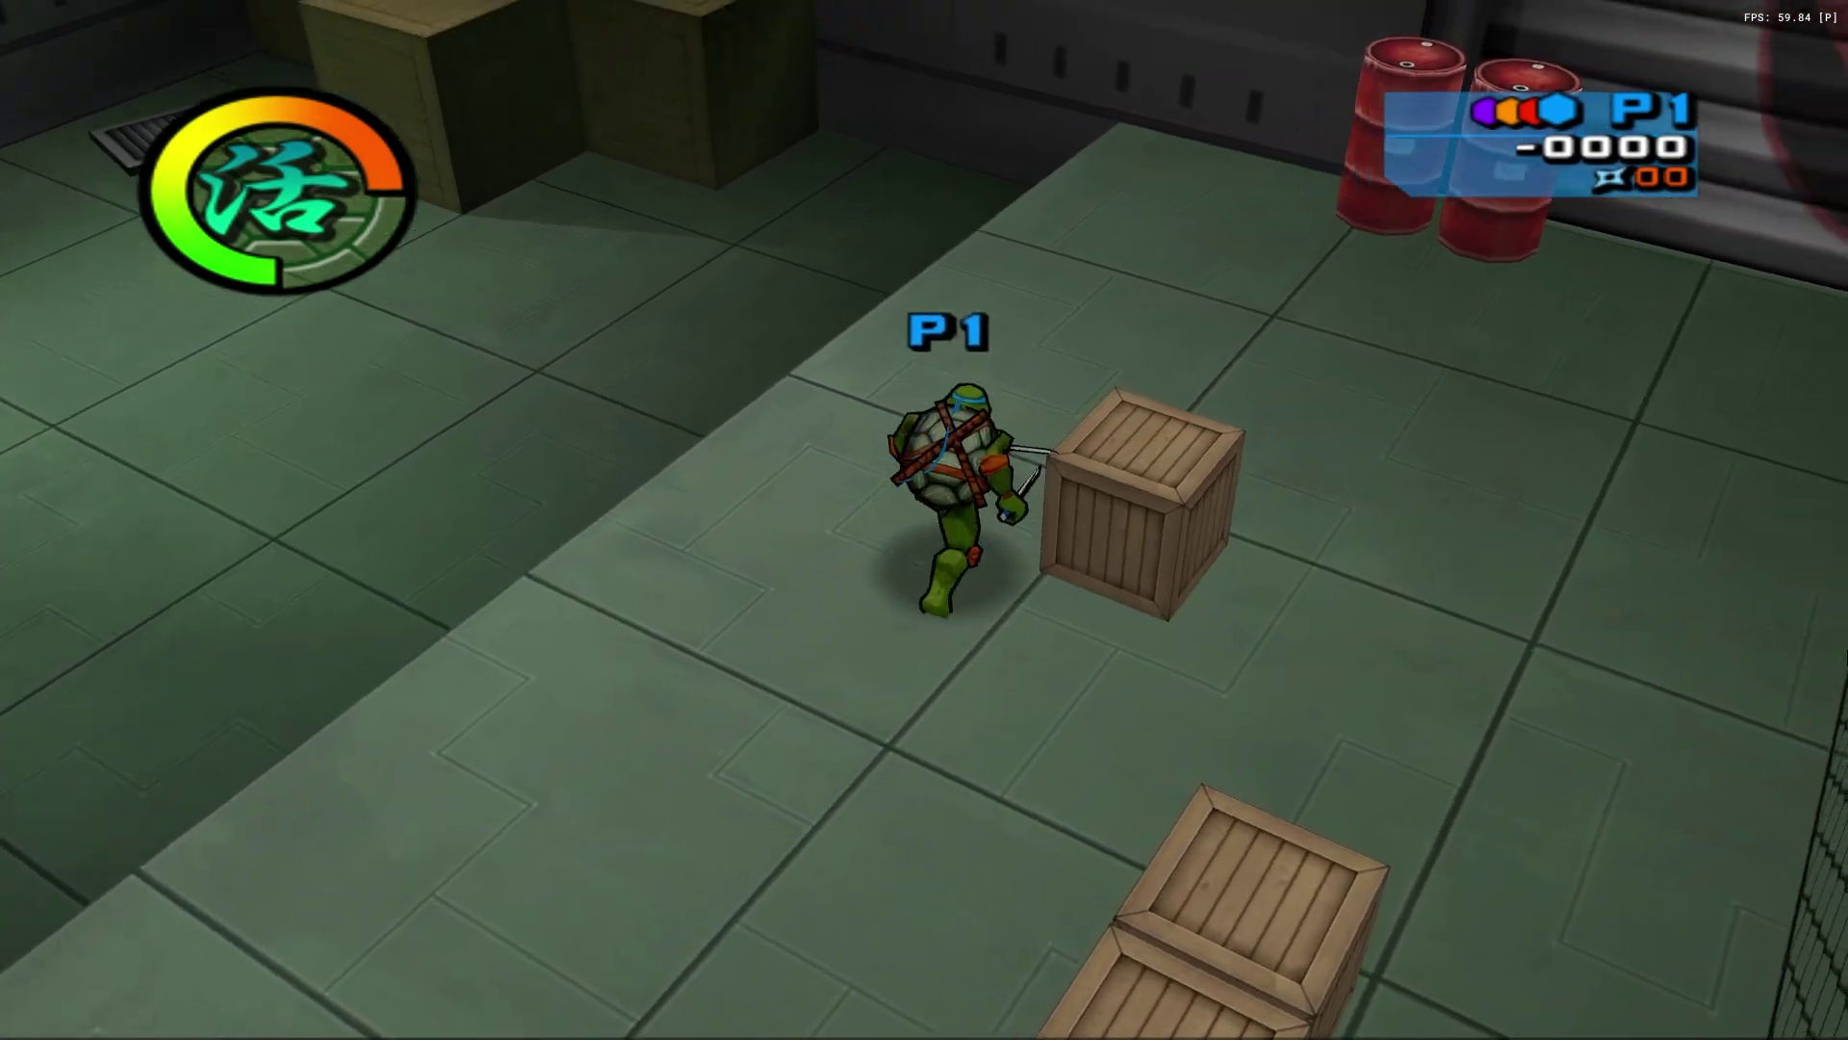
{"action": "key", "text": "x"}
{"action": "key", "text": "Down"}
{"action": "key", "text": "x"}
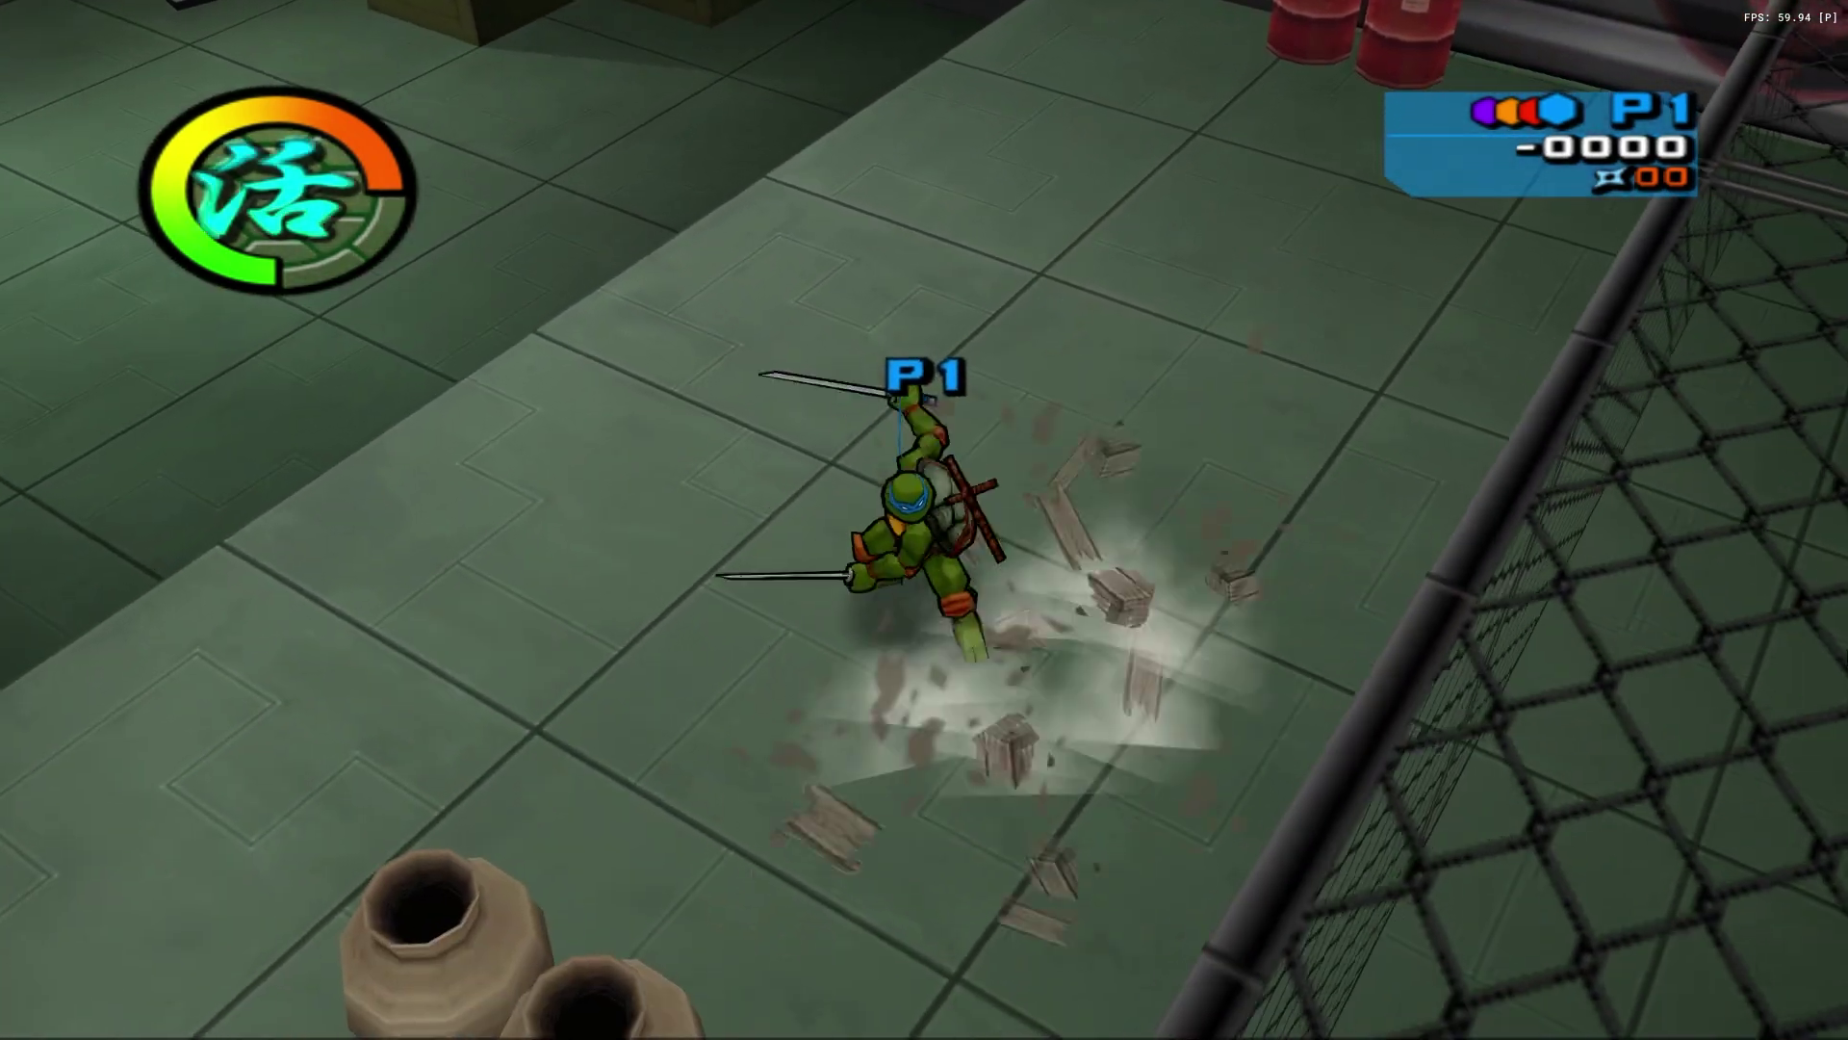
{"action": "key", "text": "Up"}
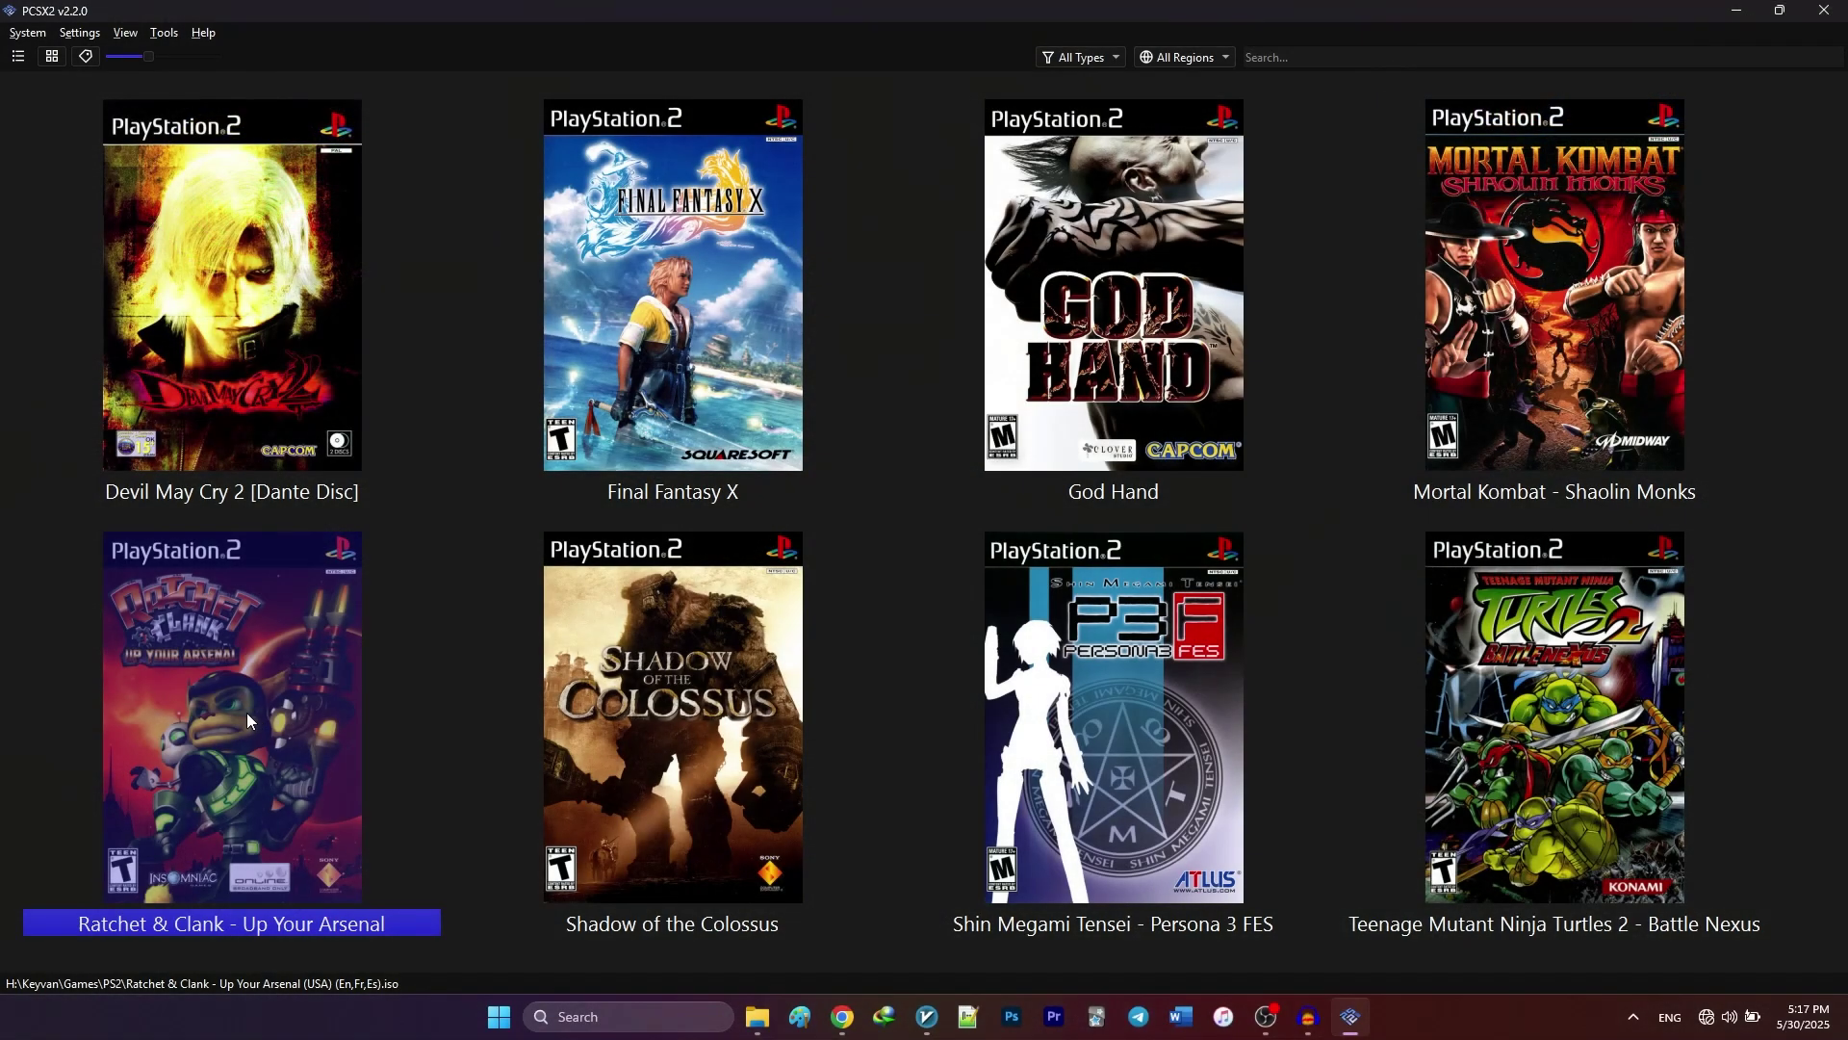
Check that the Widescreen 16:9 patch is enabled in the game properties of Ratchet & Clank - Up Your Arsenal.
{"action": "right_click", "coordinate": [246, 713]}
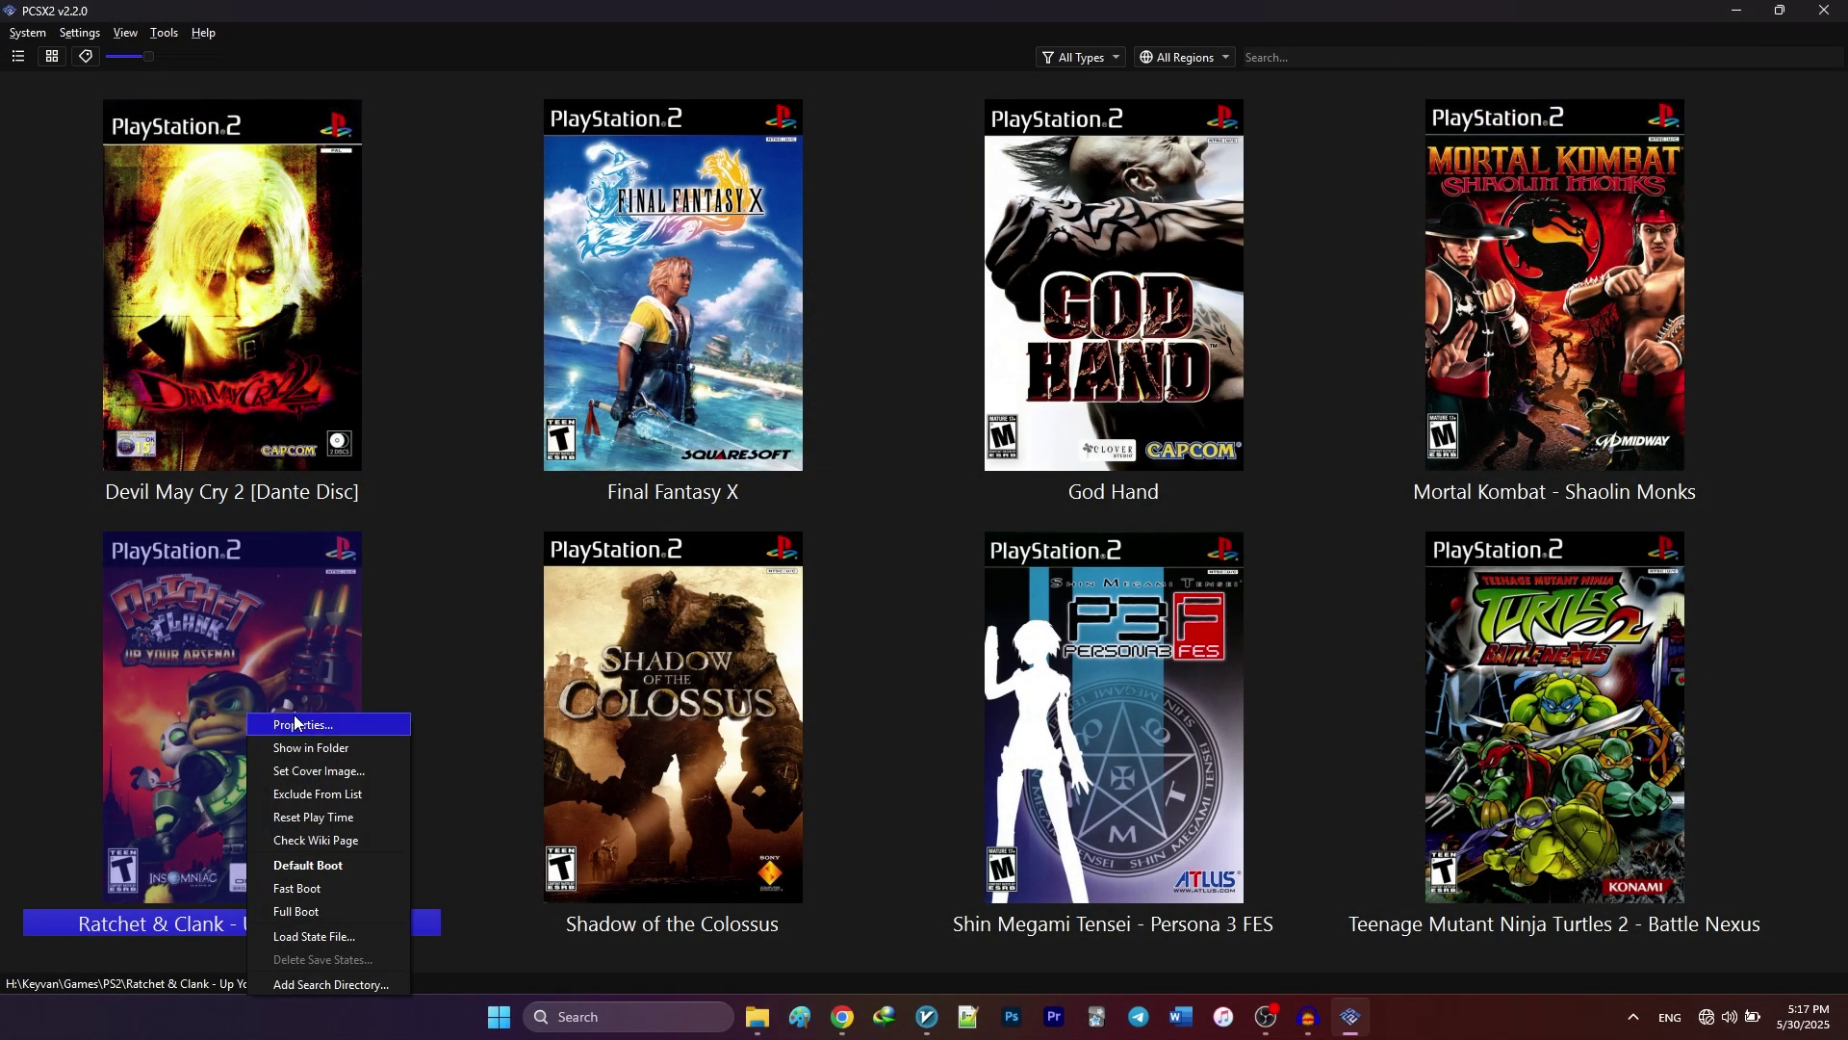
{"action": "left_click", "coordinate": [292, 720]}
{"action": "left_click", "coordinate": [640, 388]}
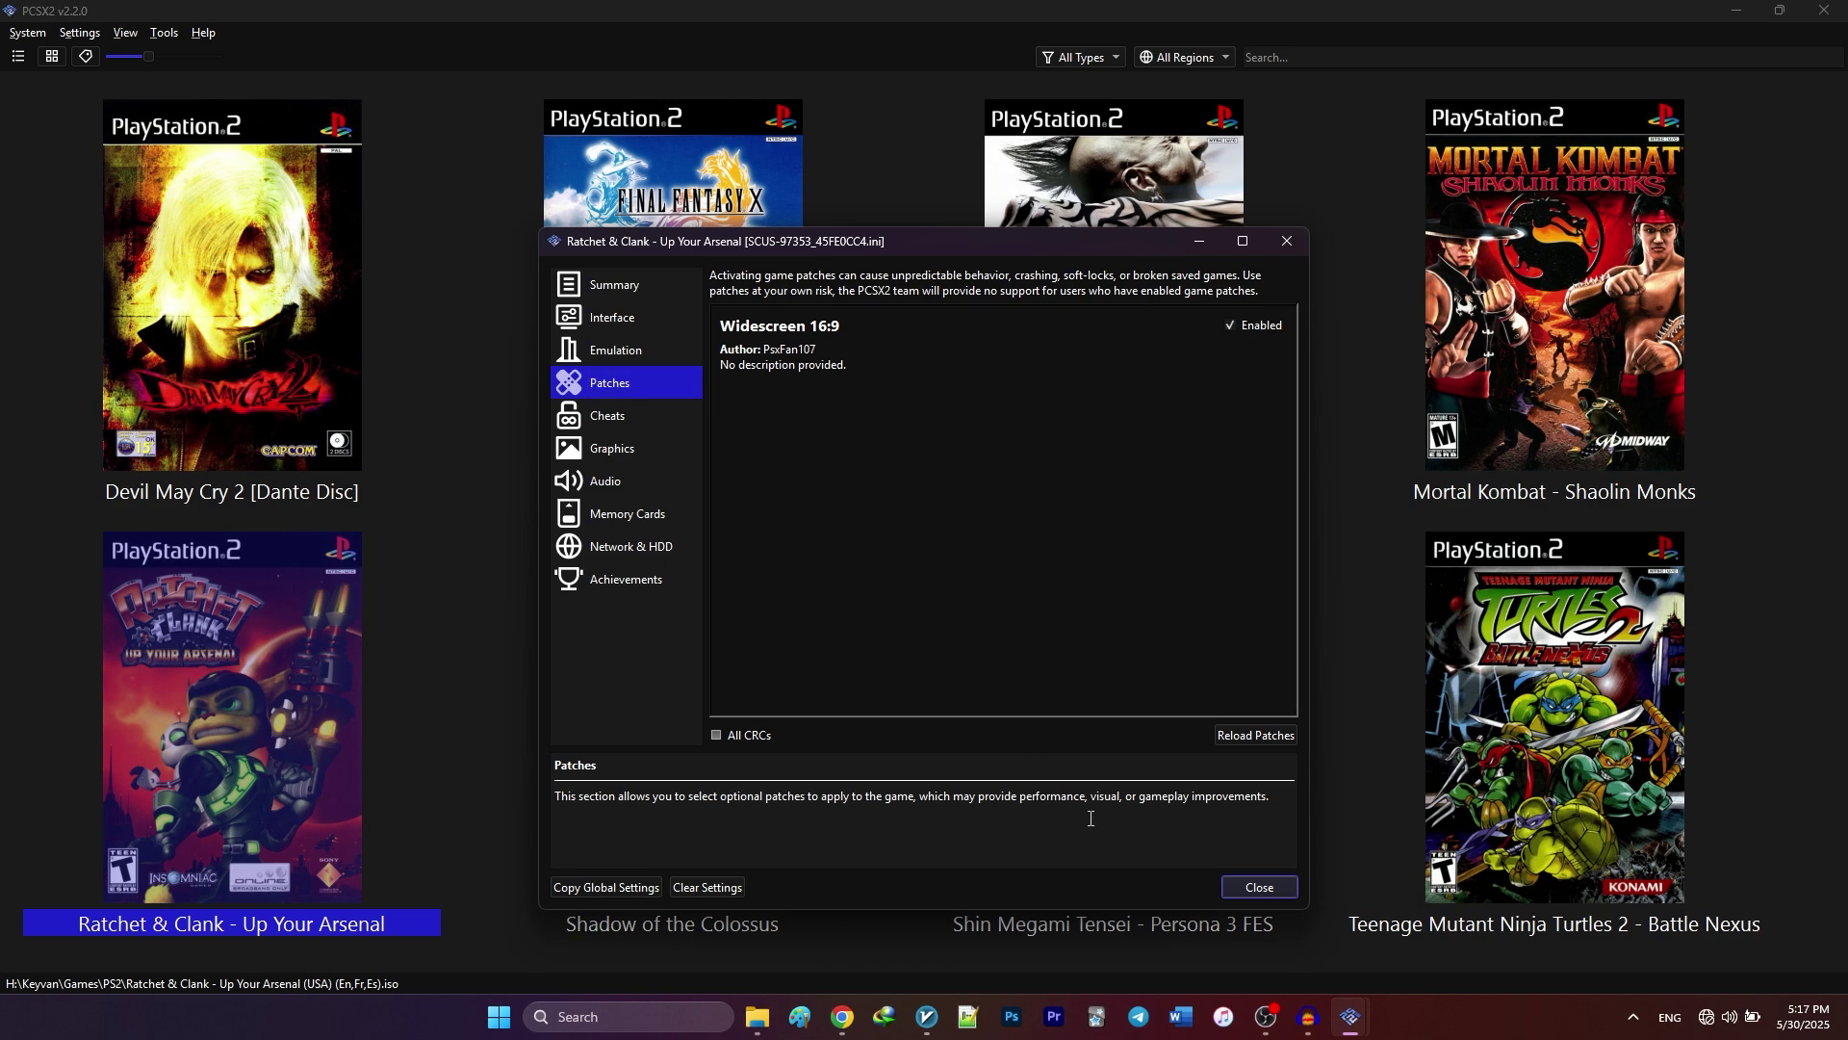
{"action": "left_click", "coordinate": [1238, 891]}
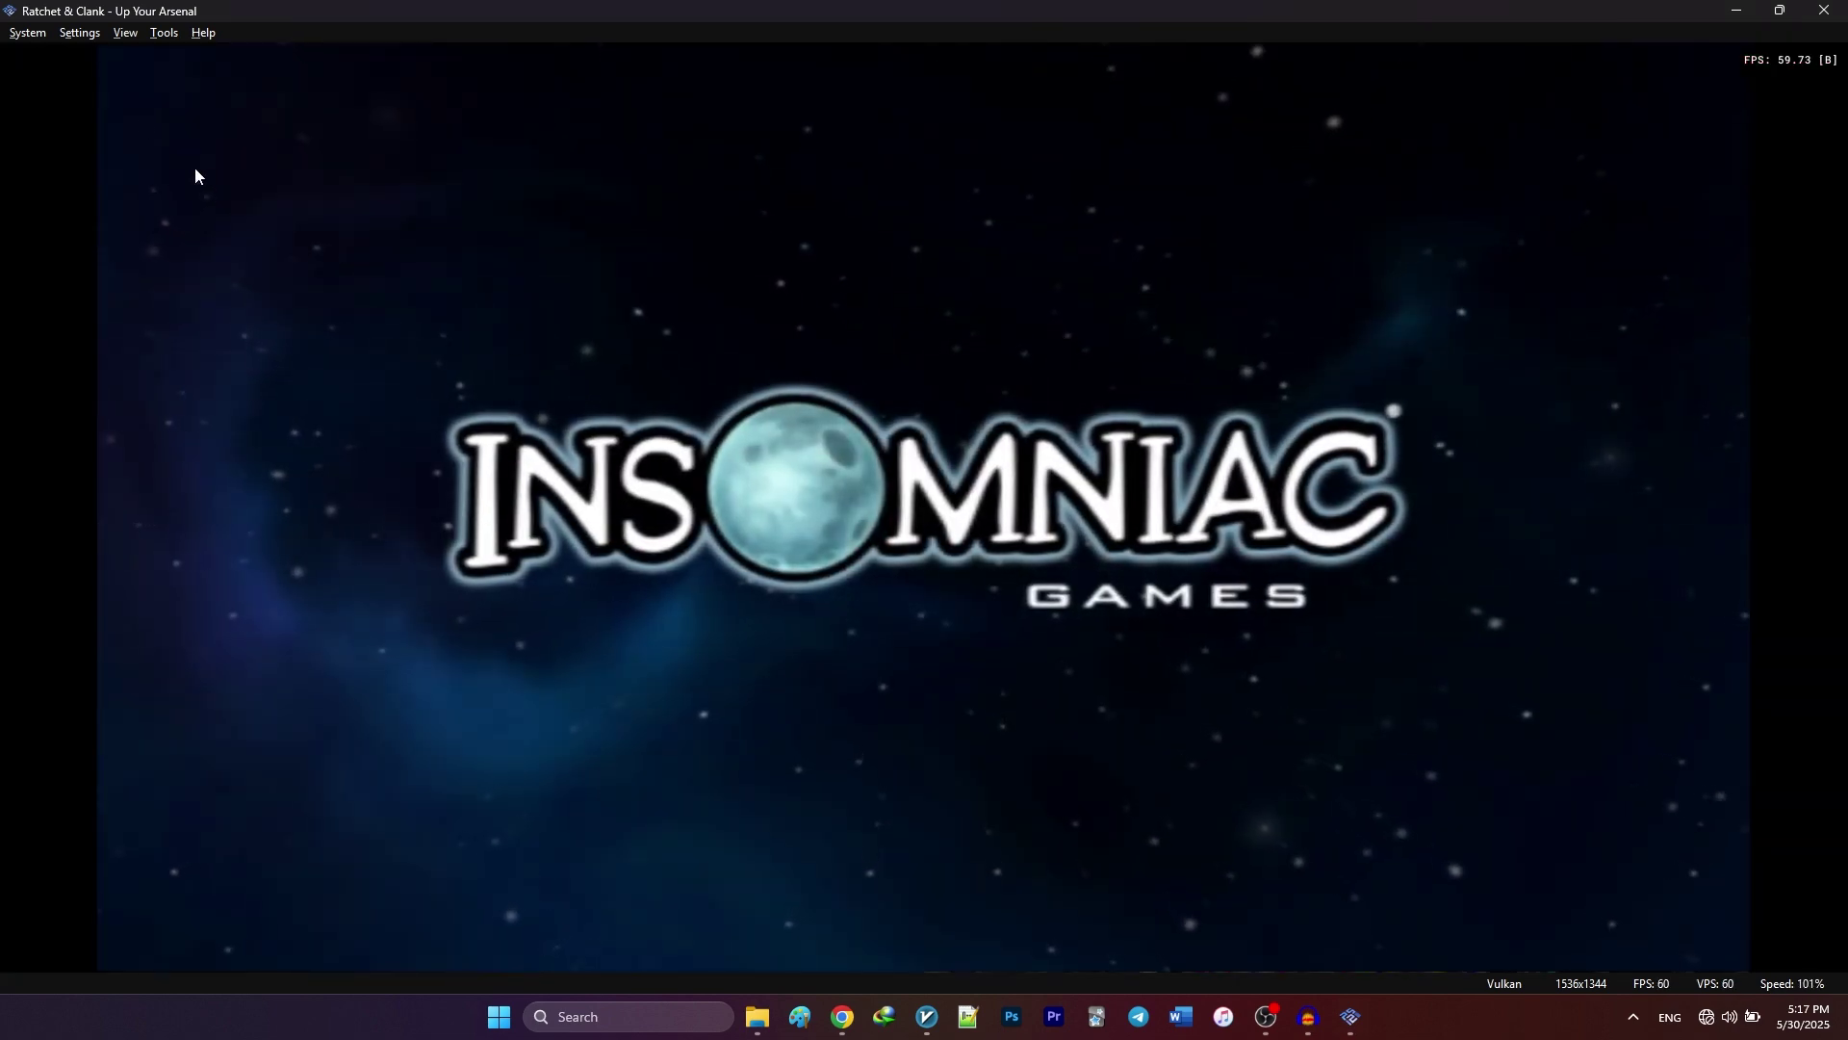
Set Blending Accuracy to High in the graphics rendering properties of the running Ratchet & Clank game.
{"action": "left_click", "coordinate": [92, 35]}
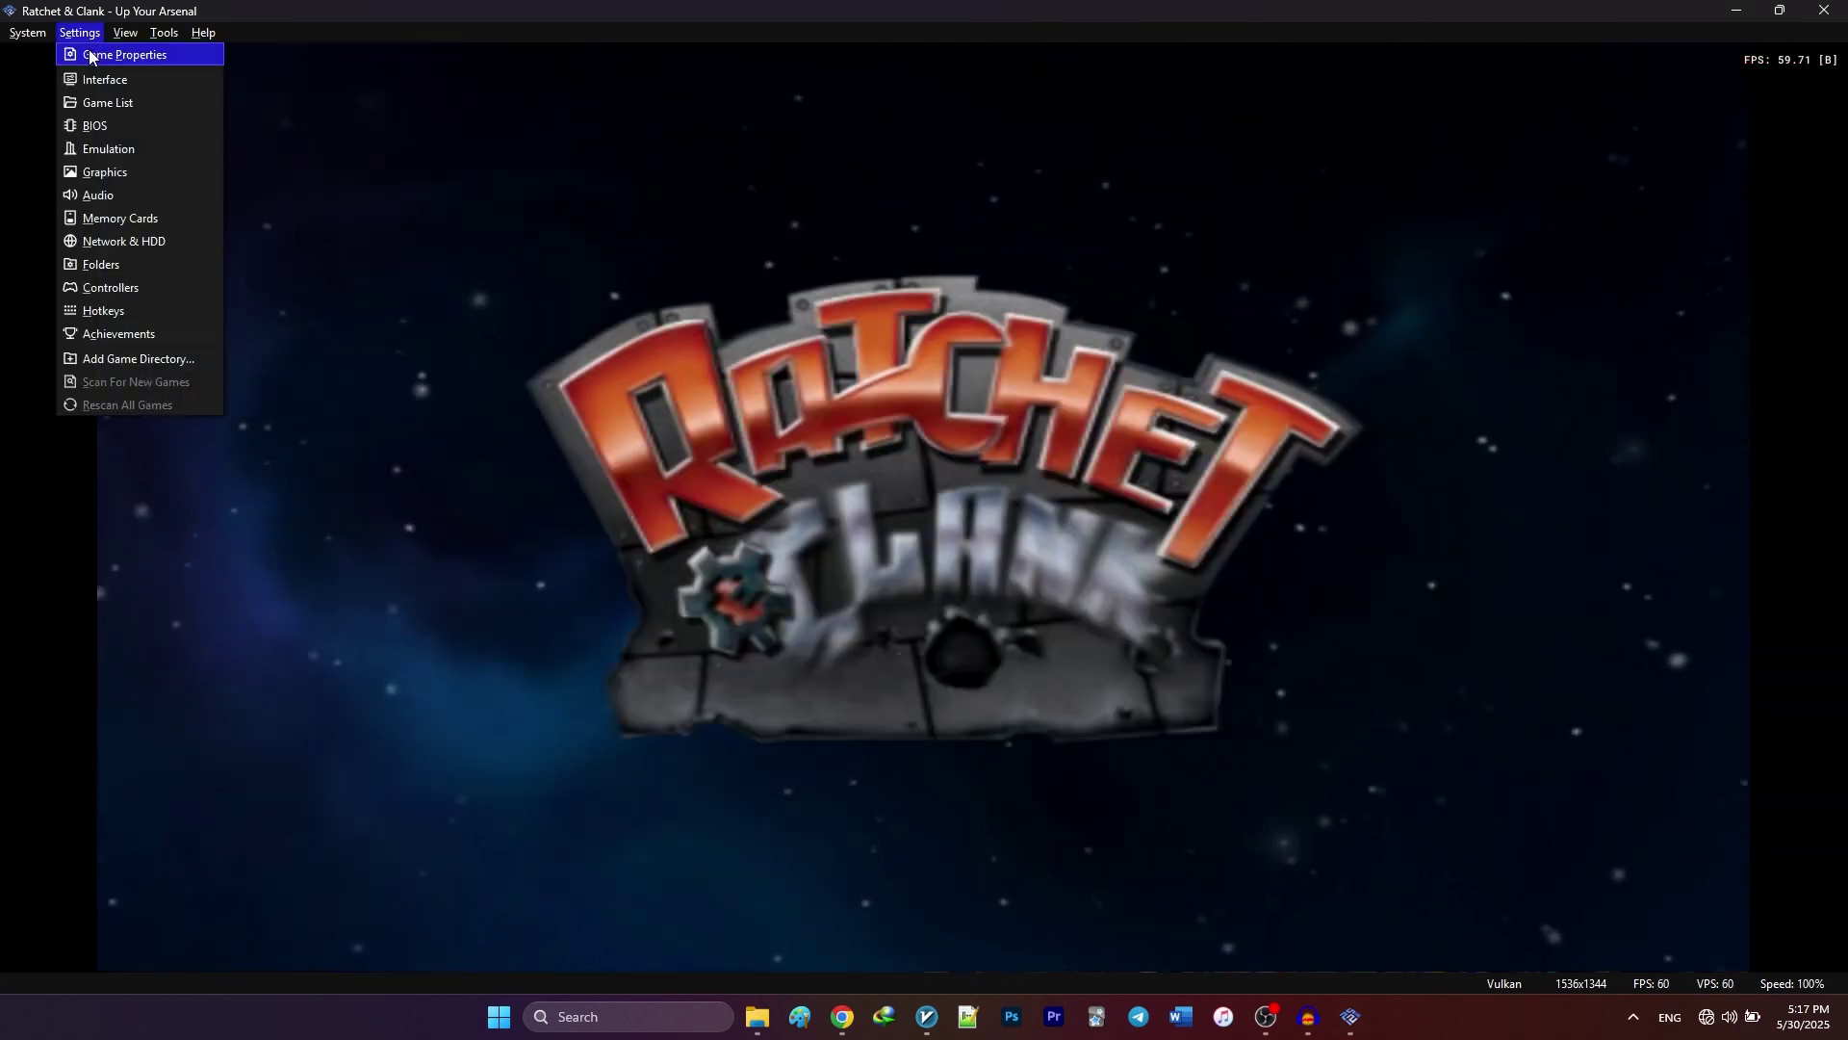
{"action": "left_click", "coordinate": [88, 54]}
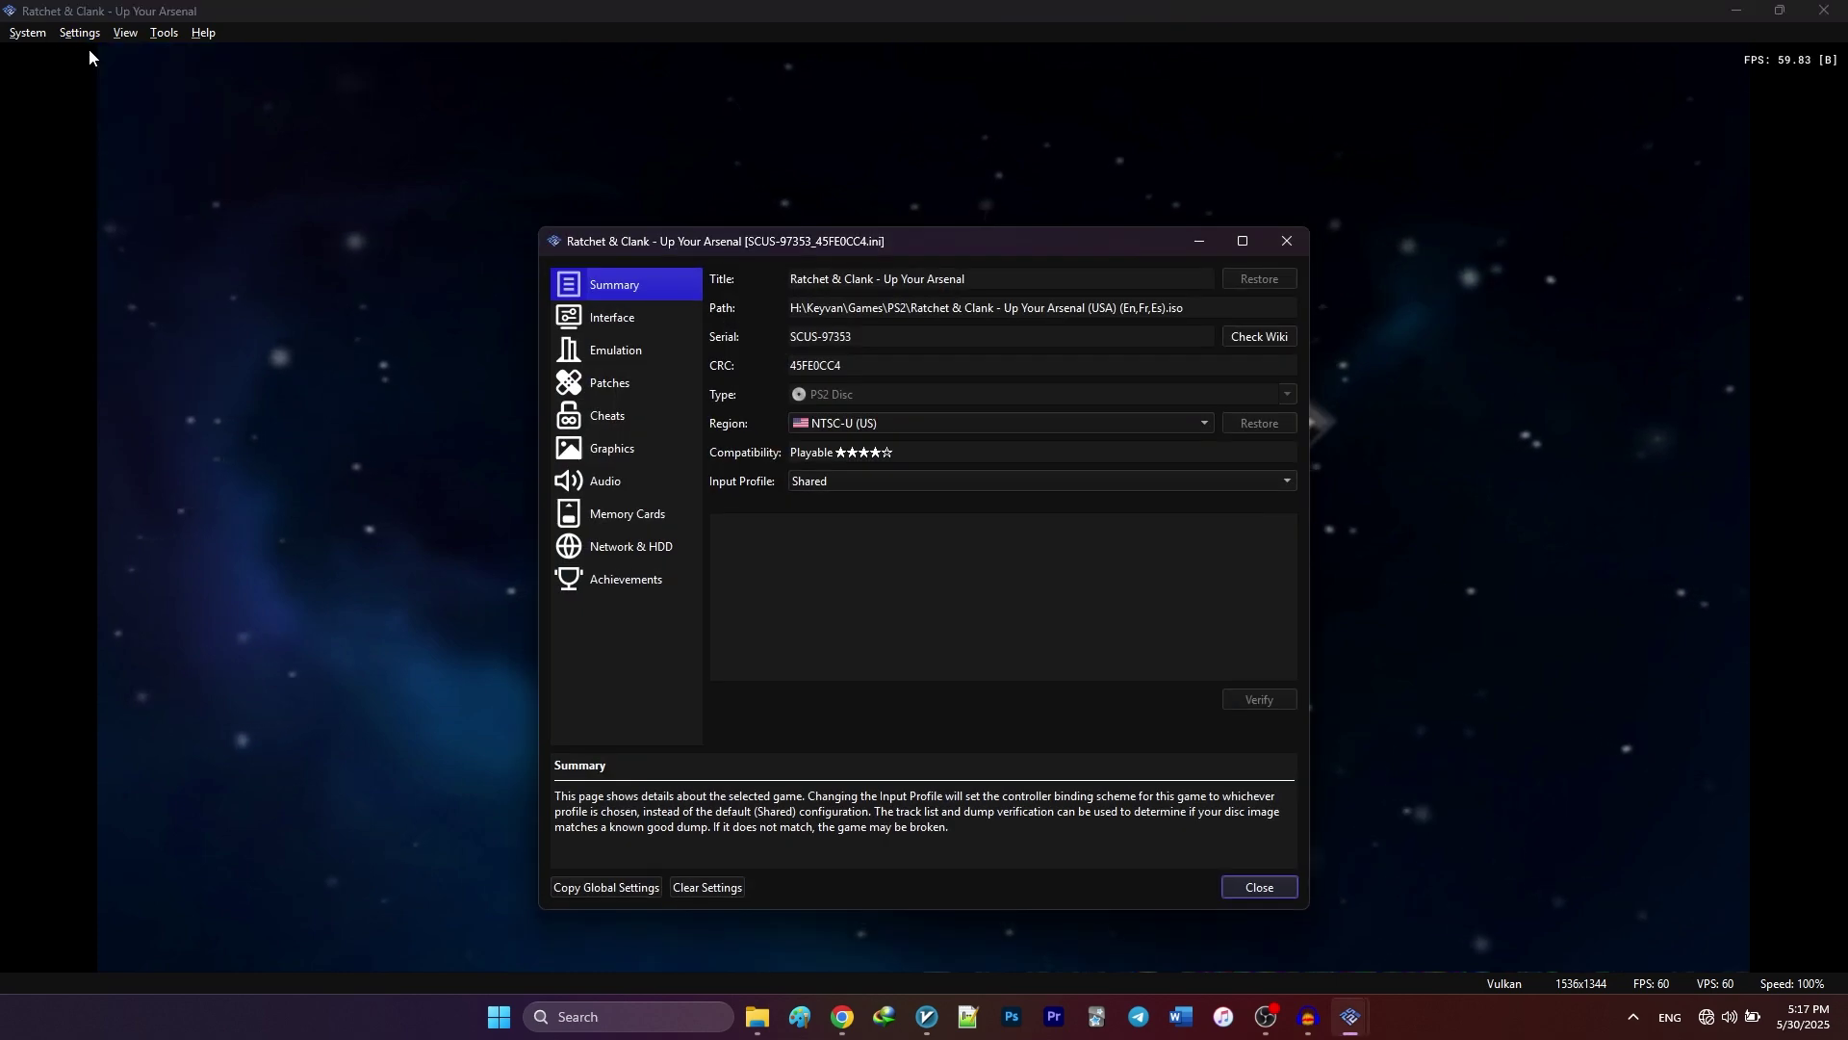
{"action": "left_click", "coordinate": [630, 444]}
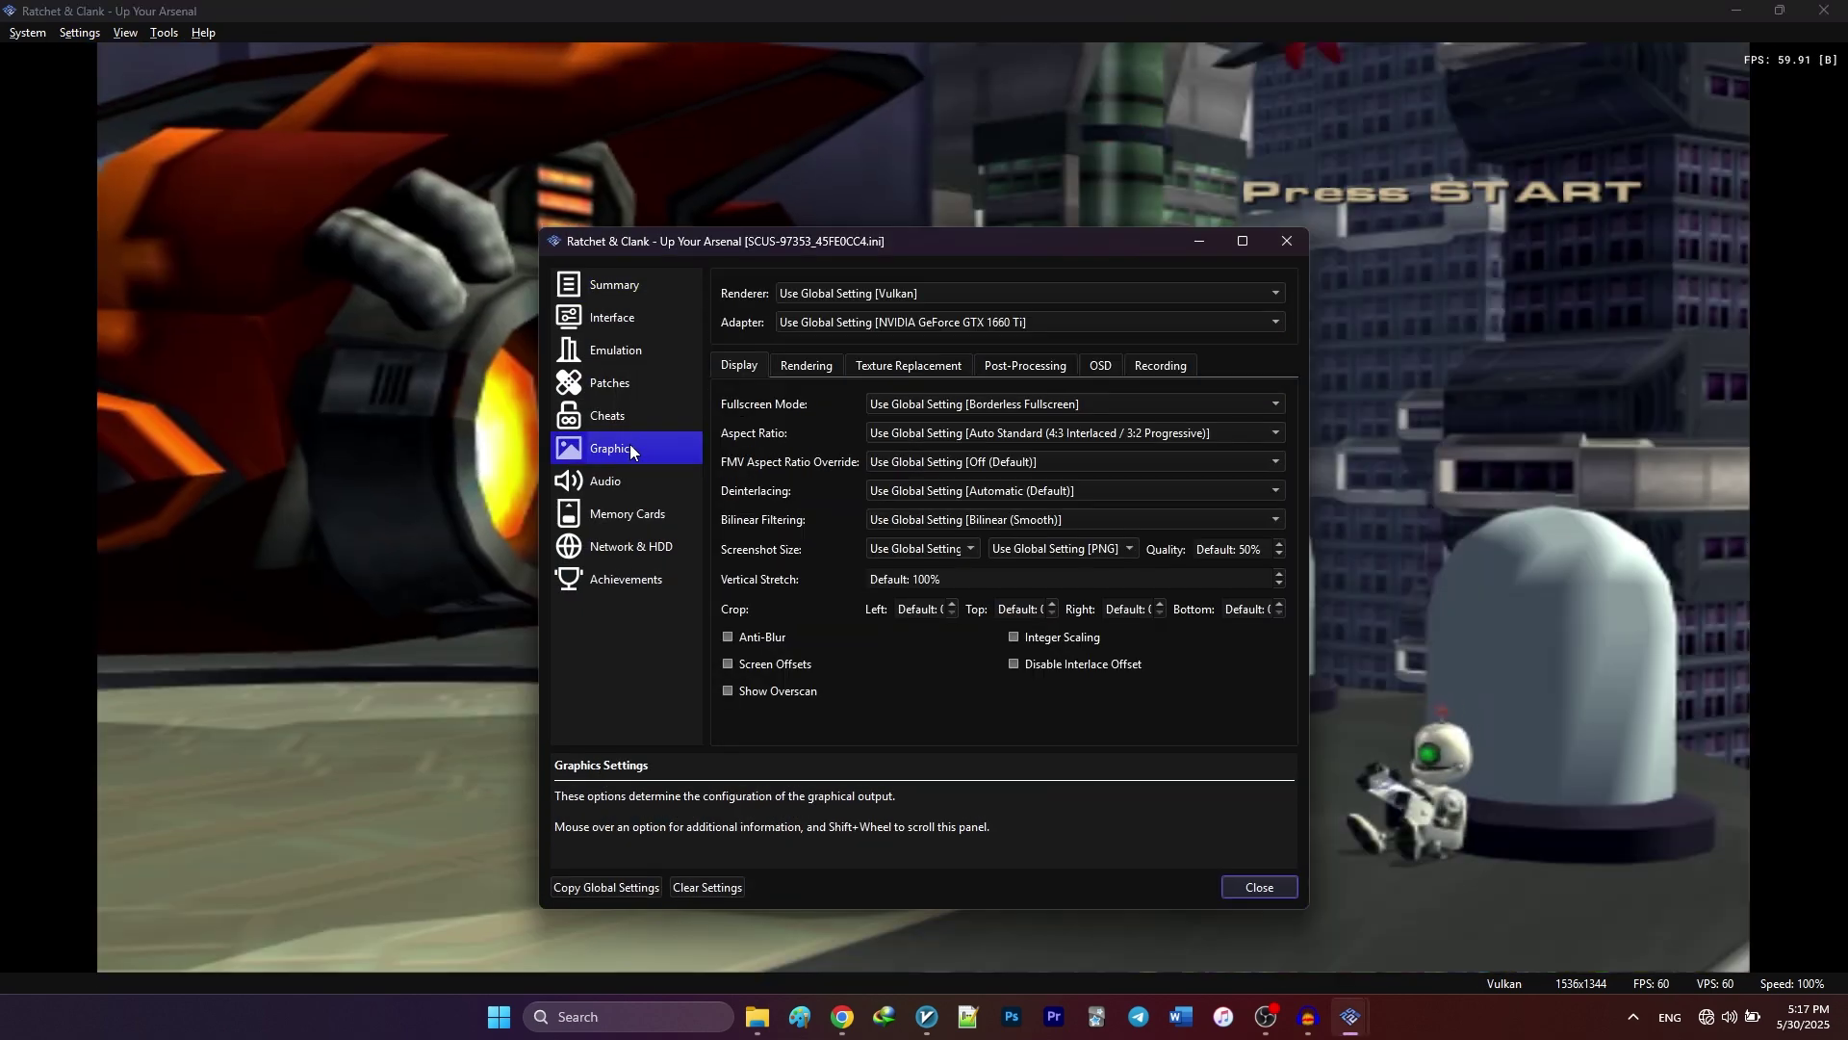
{"action": "left_click", "coordinate": [806, 366]}
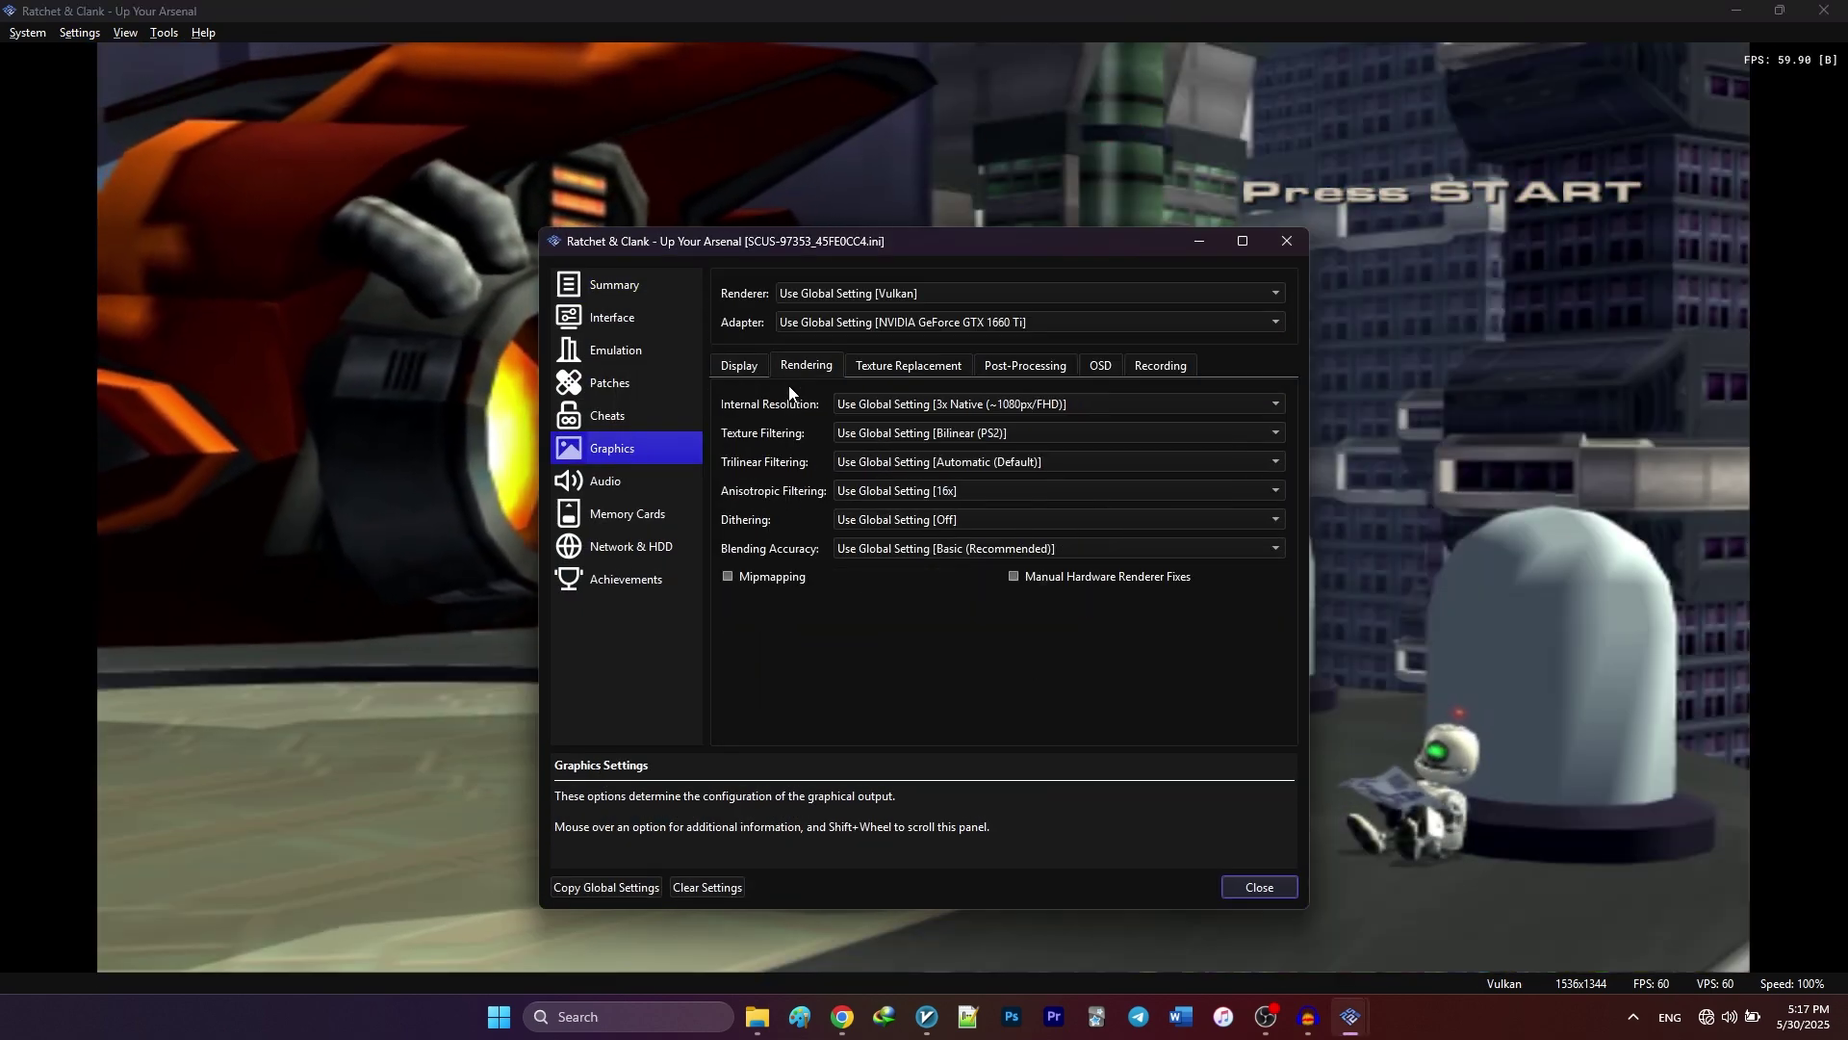
{"action": "left_click", "coordinate": [883, 554]}
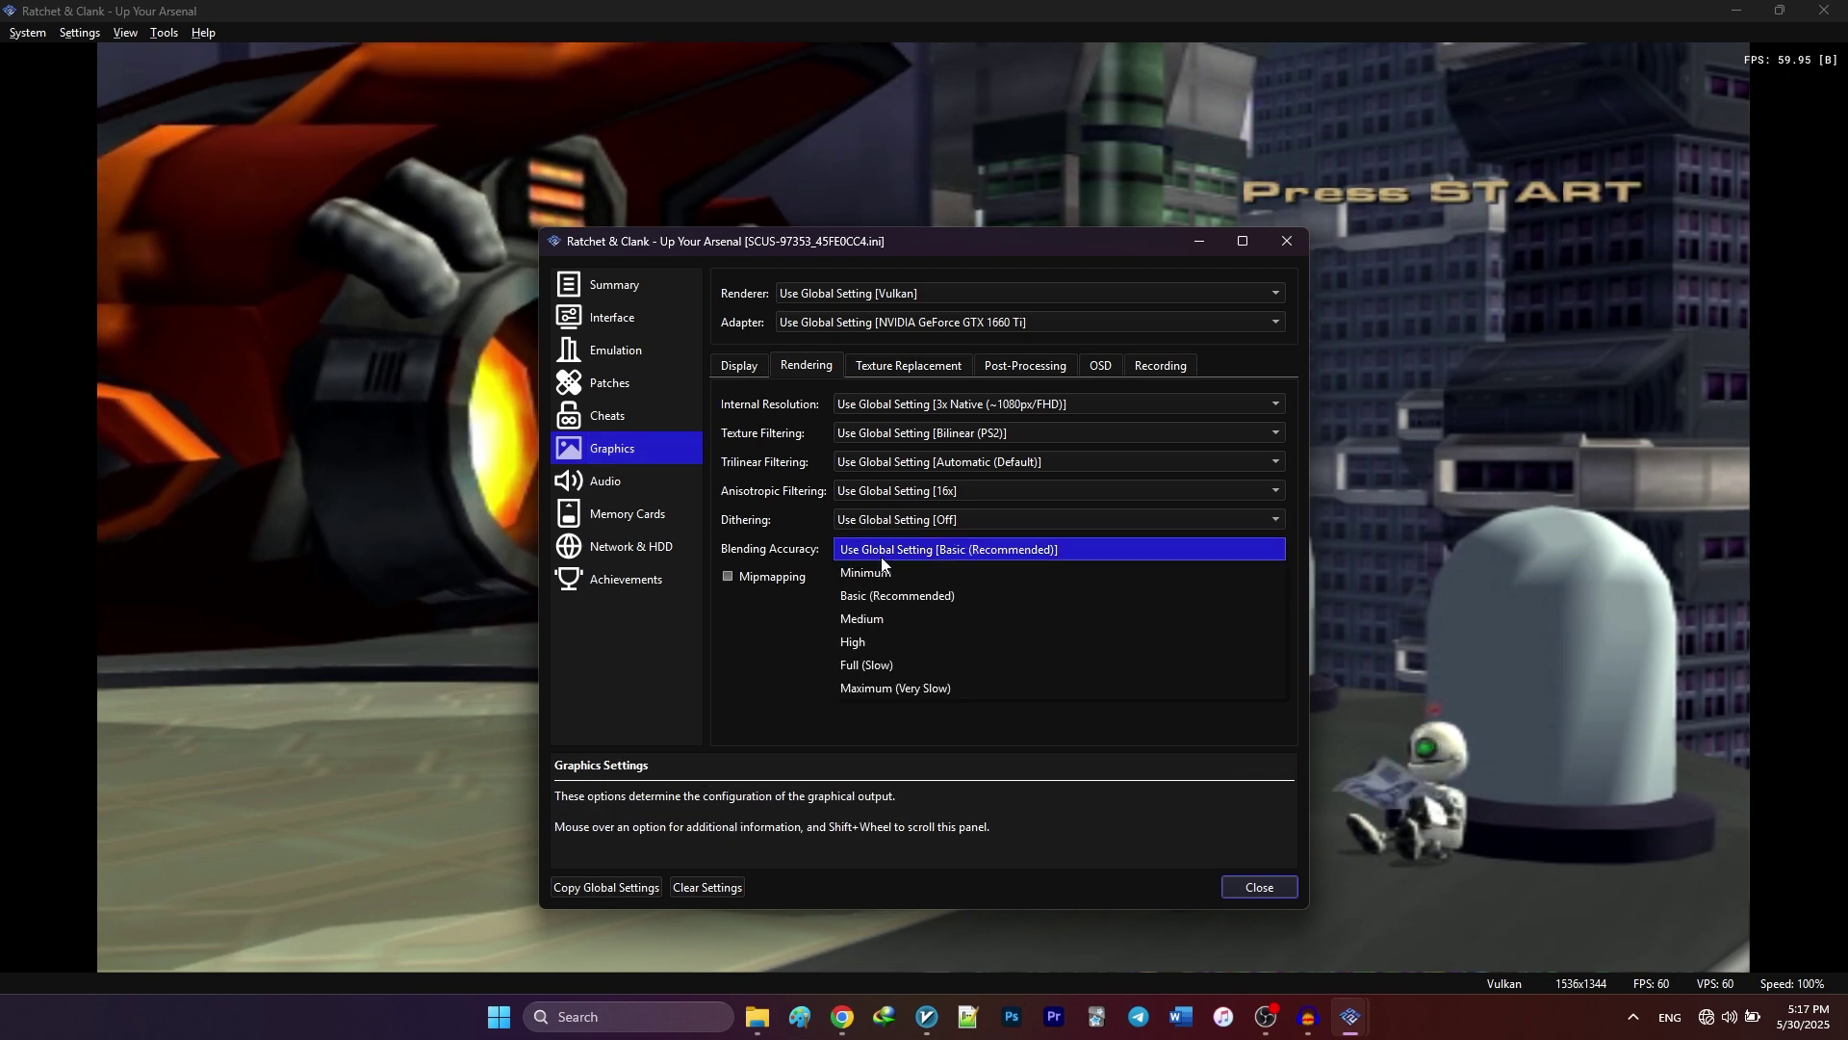
{"action": "left_click", "coordinate": [883, 643]}
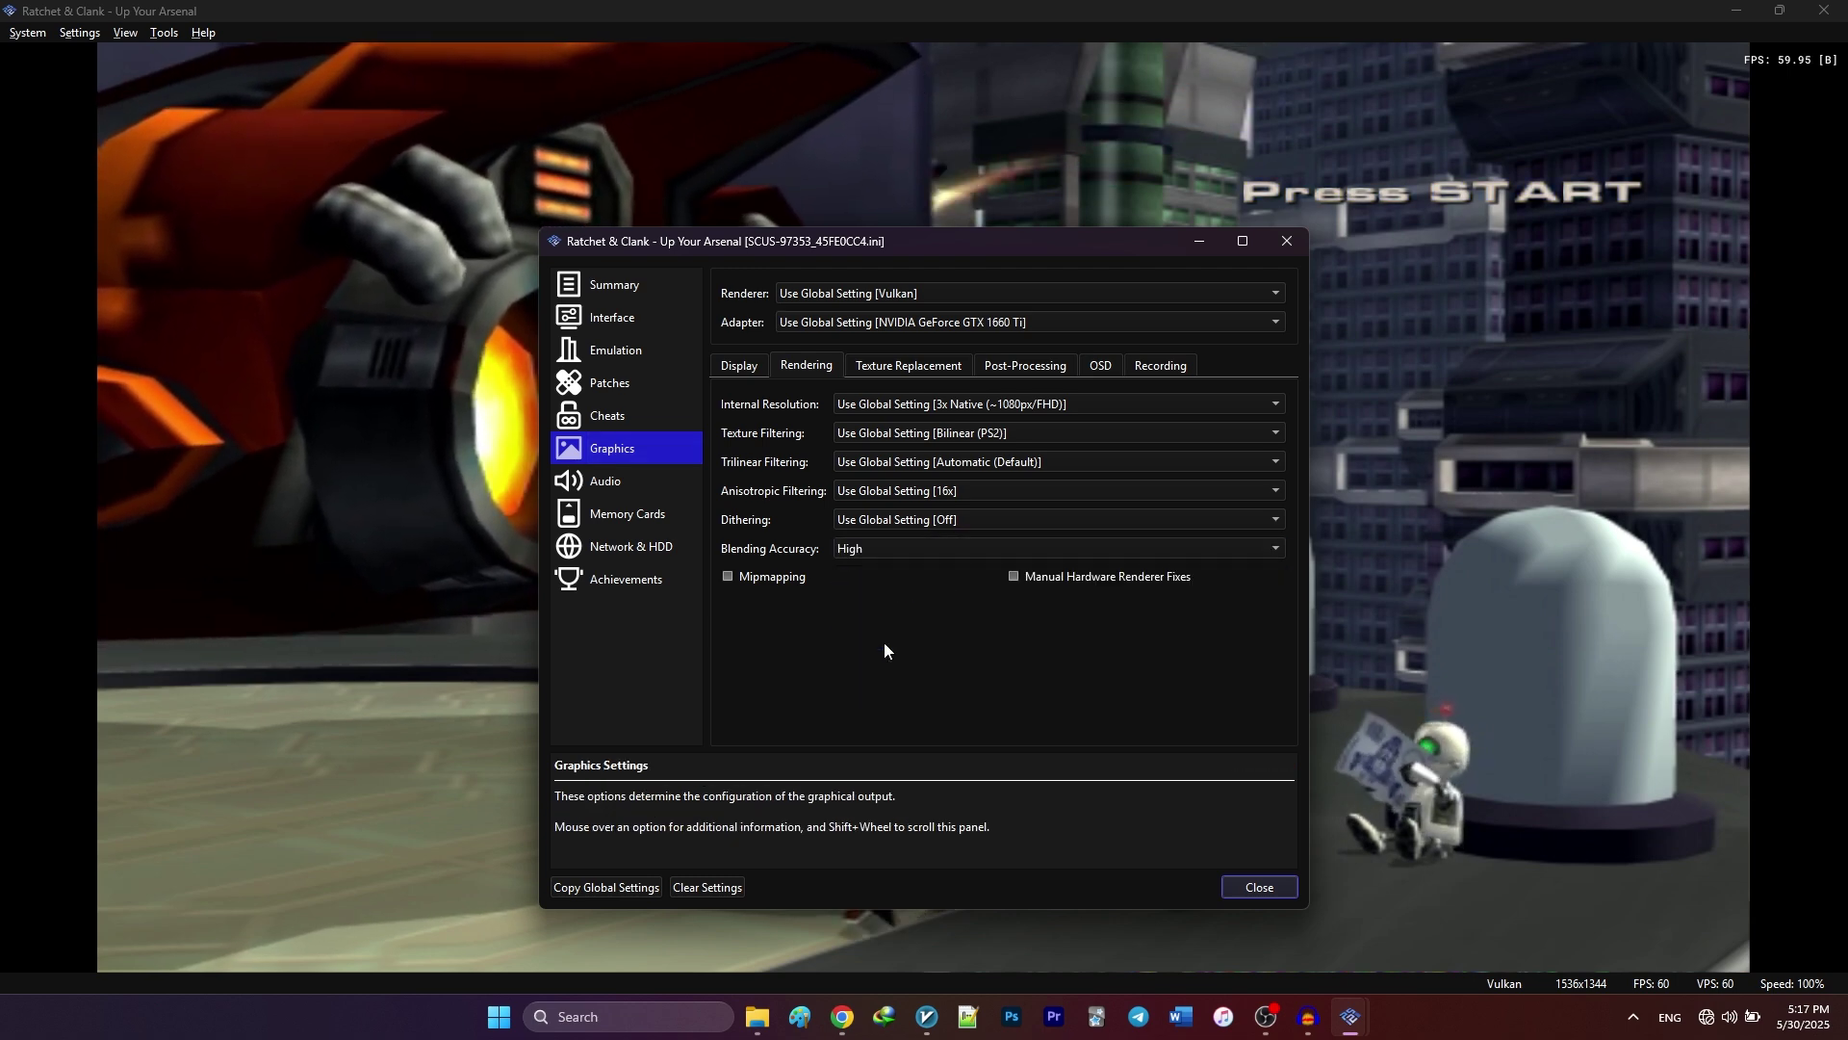
{"action": "left_click", "coordinate": [1240, 881]}
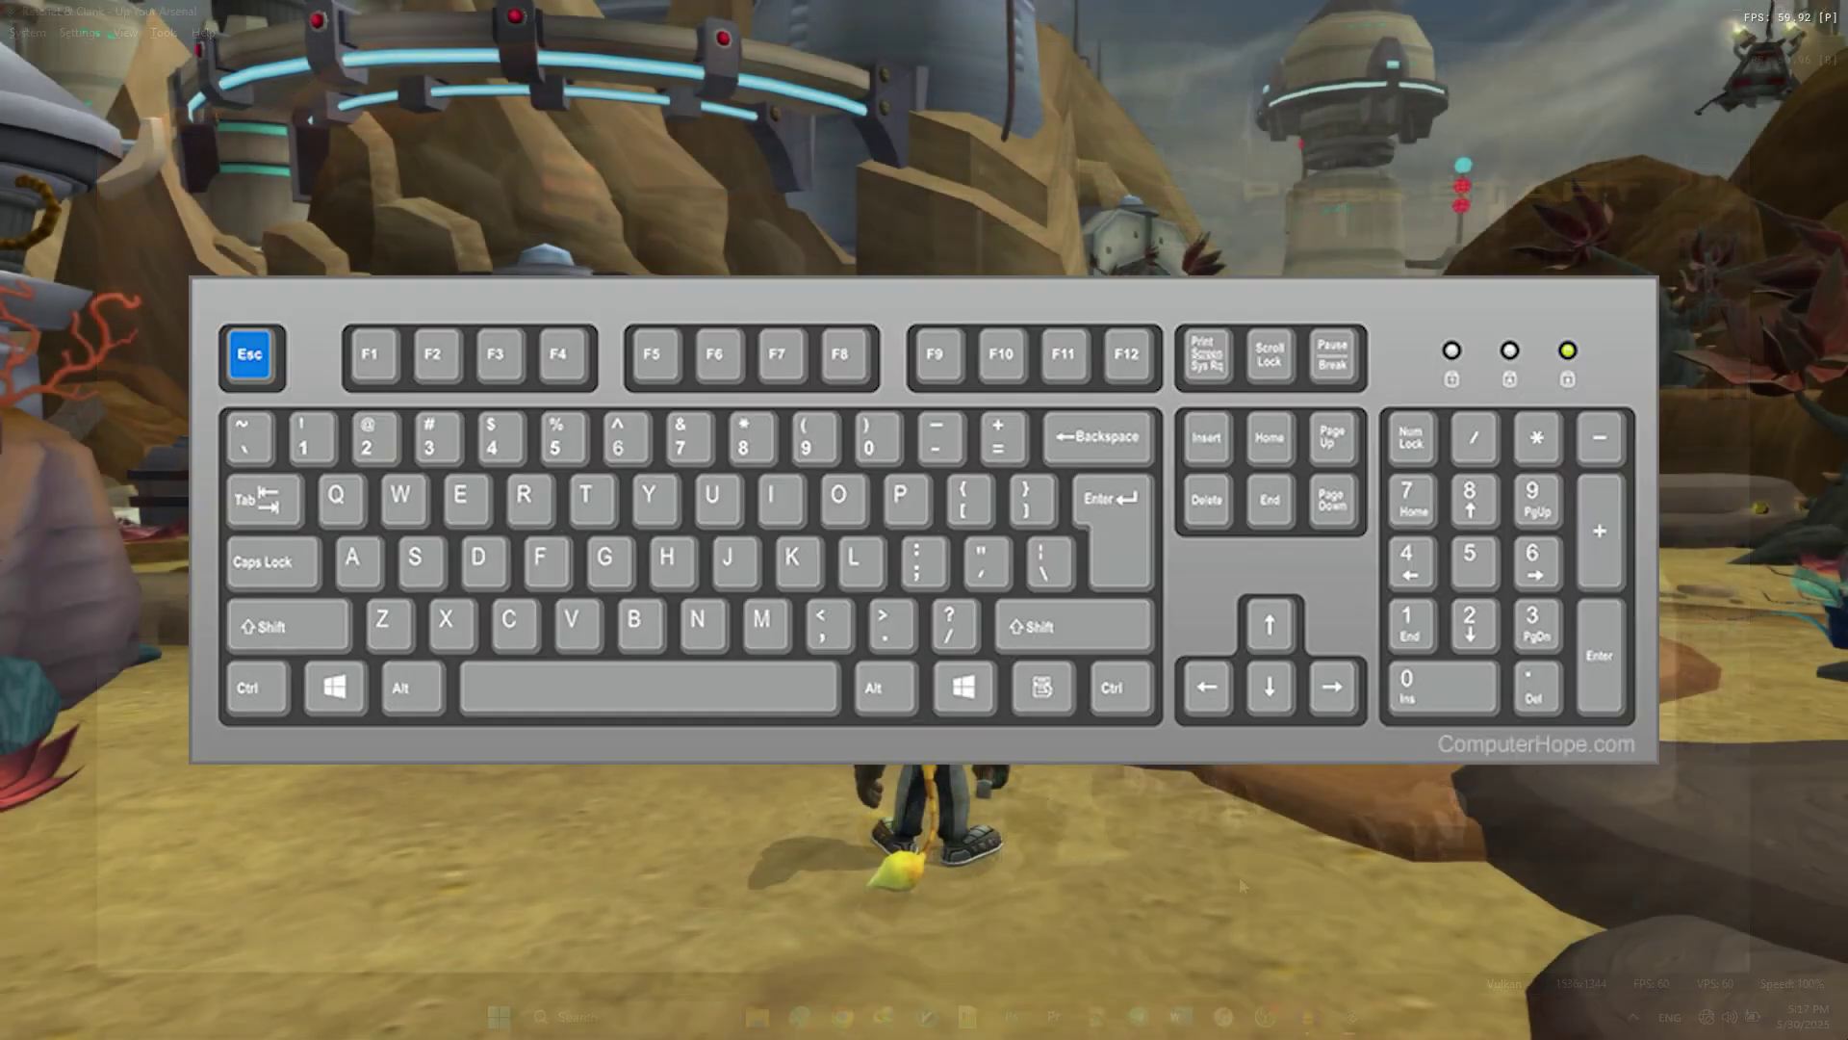
Enable Vertical Sync (VSync) in the running game's emulation settings and return to the game.
{"action": "key", "text": "Escape"}
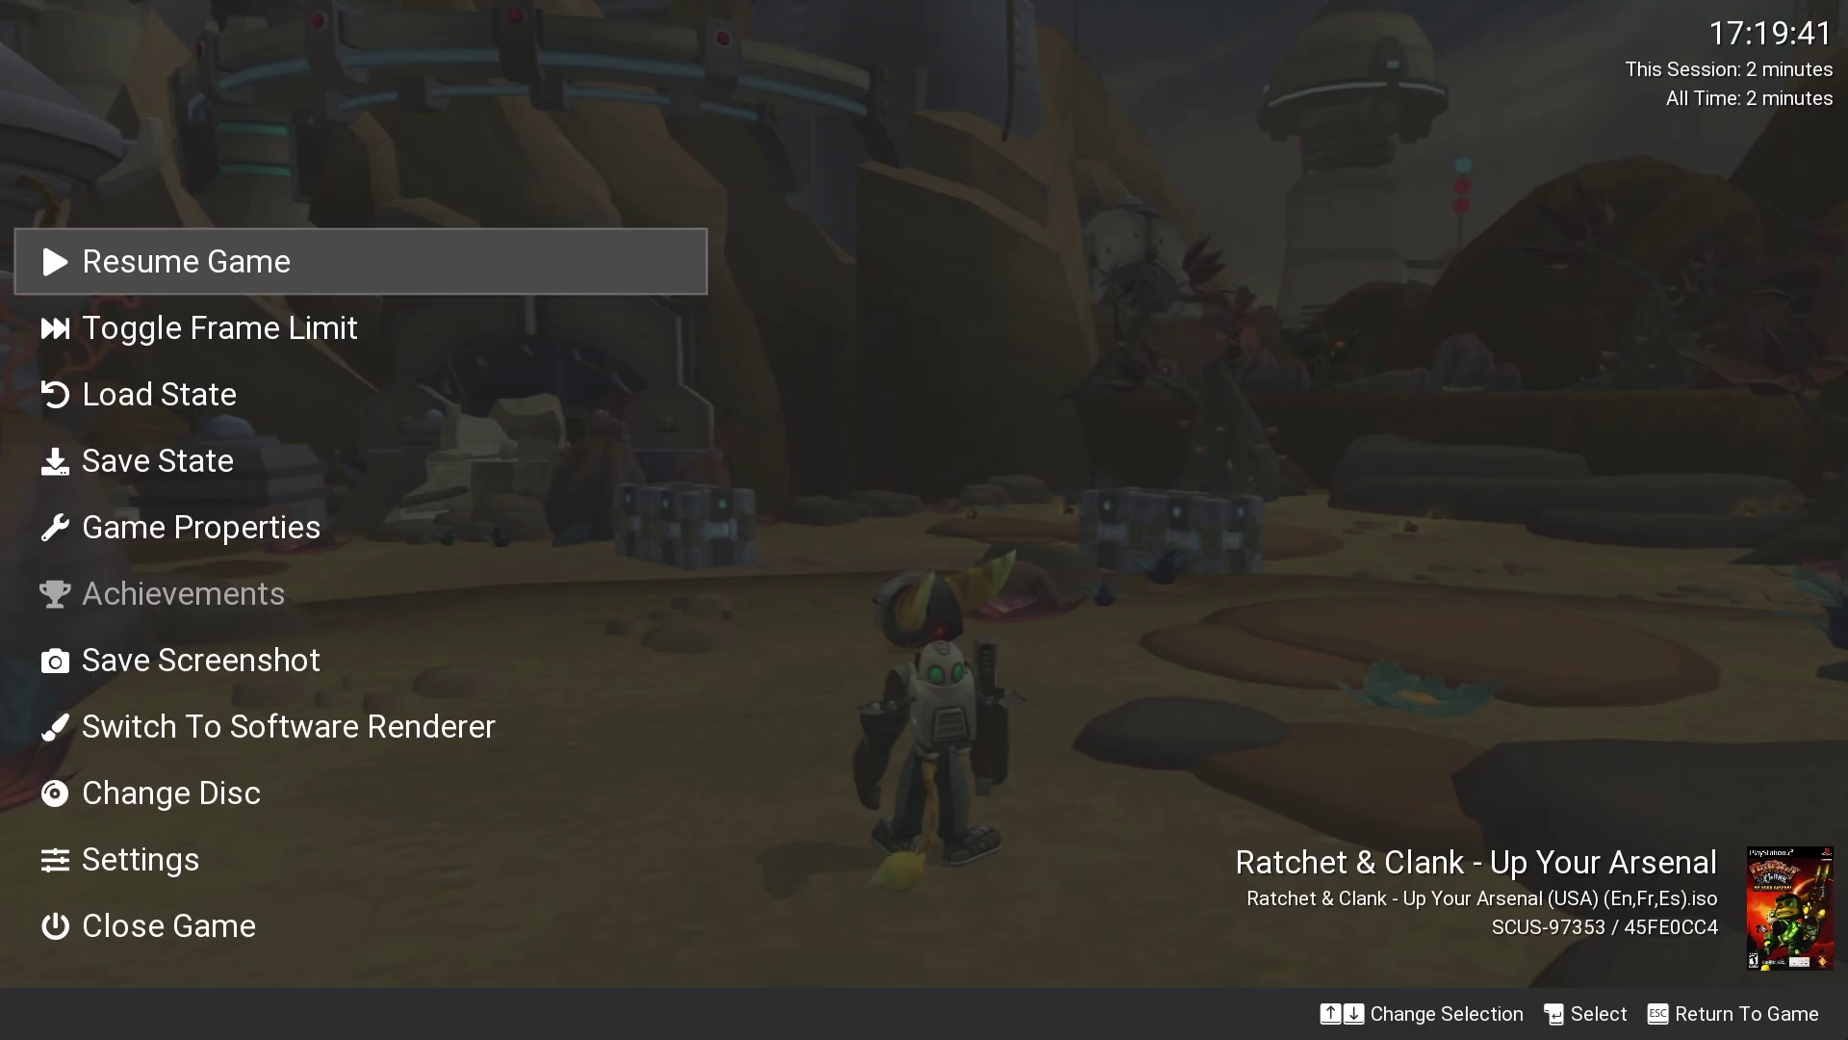
{"action": "left_click", "coordinate": [179, 545]}
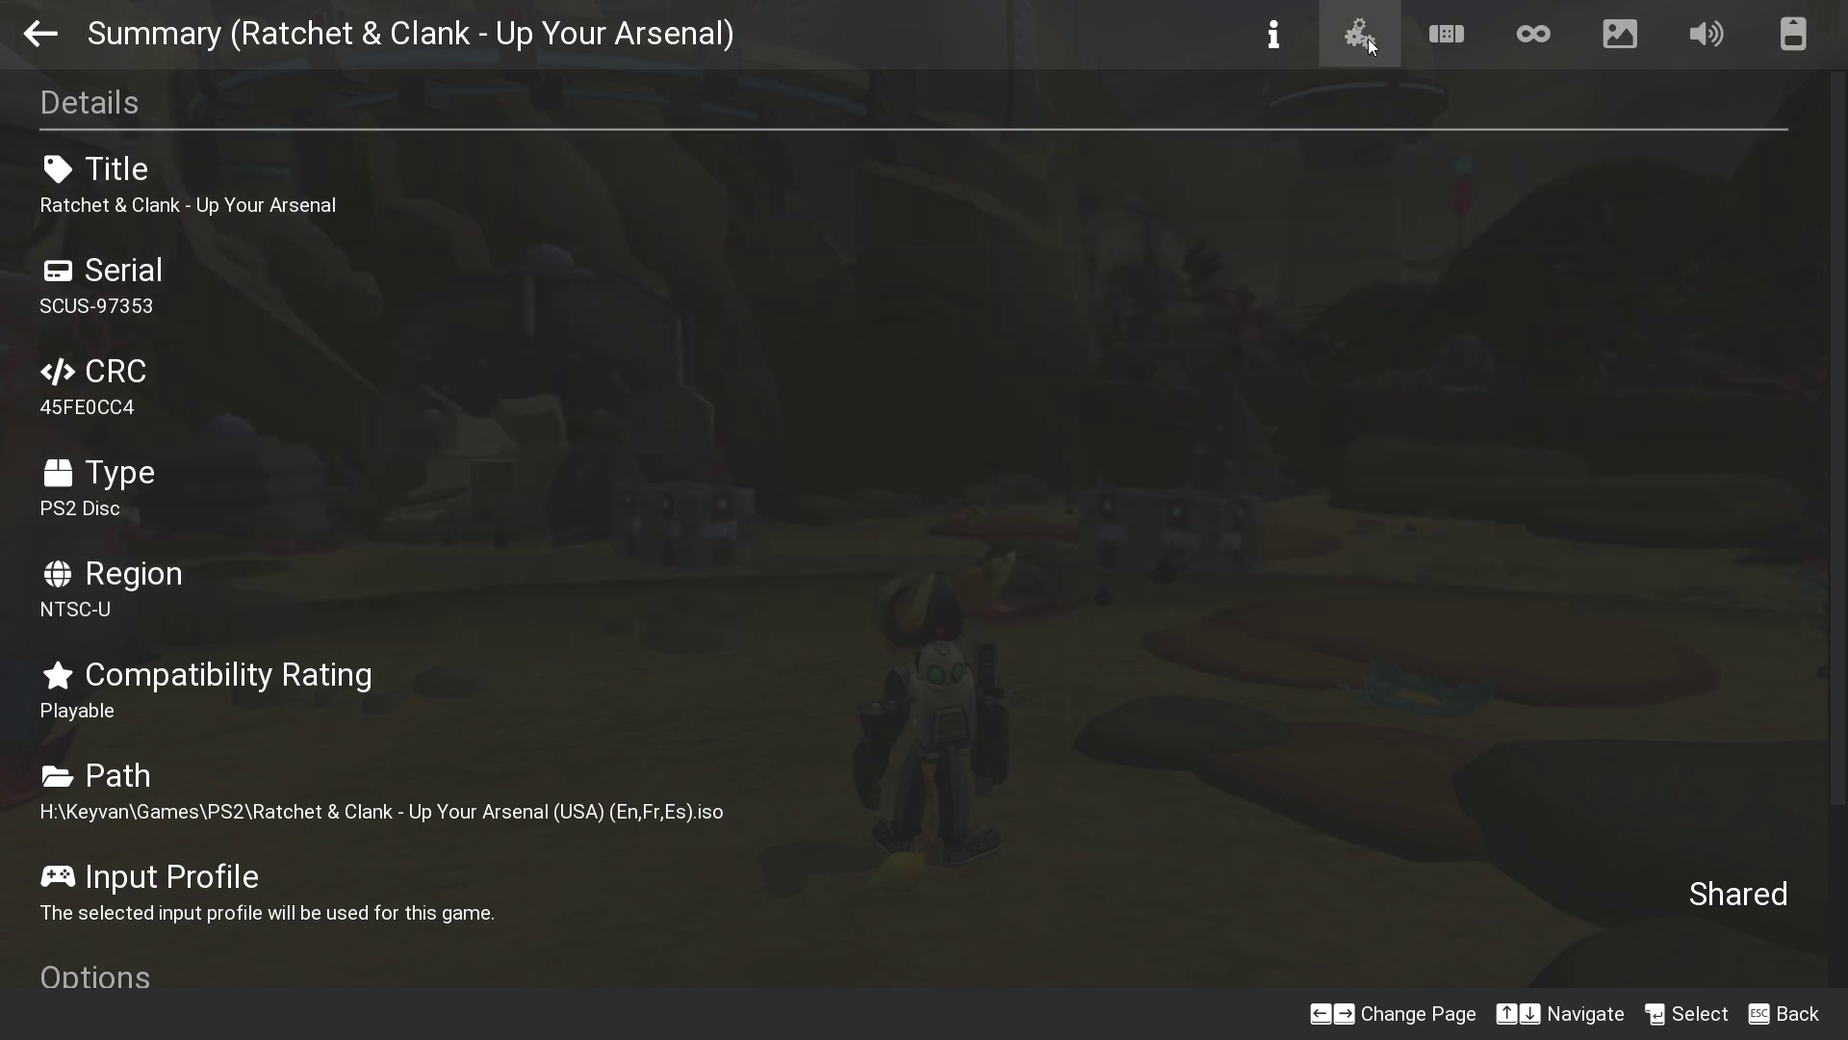
{"action": "left_click", "coordinate": [1367, 40]}
{"action": "scroll", "coordinate": [920, 855], "scroll_direction": "down", "scroll_amount": 5}
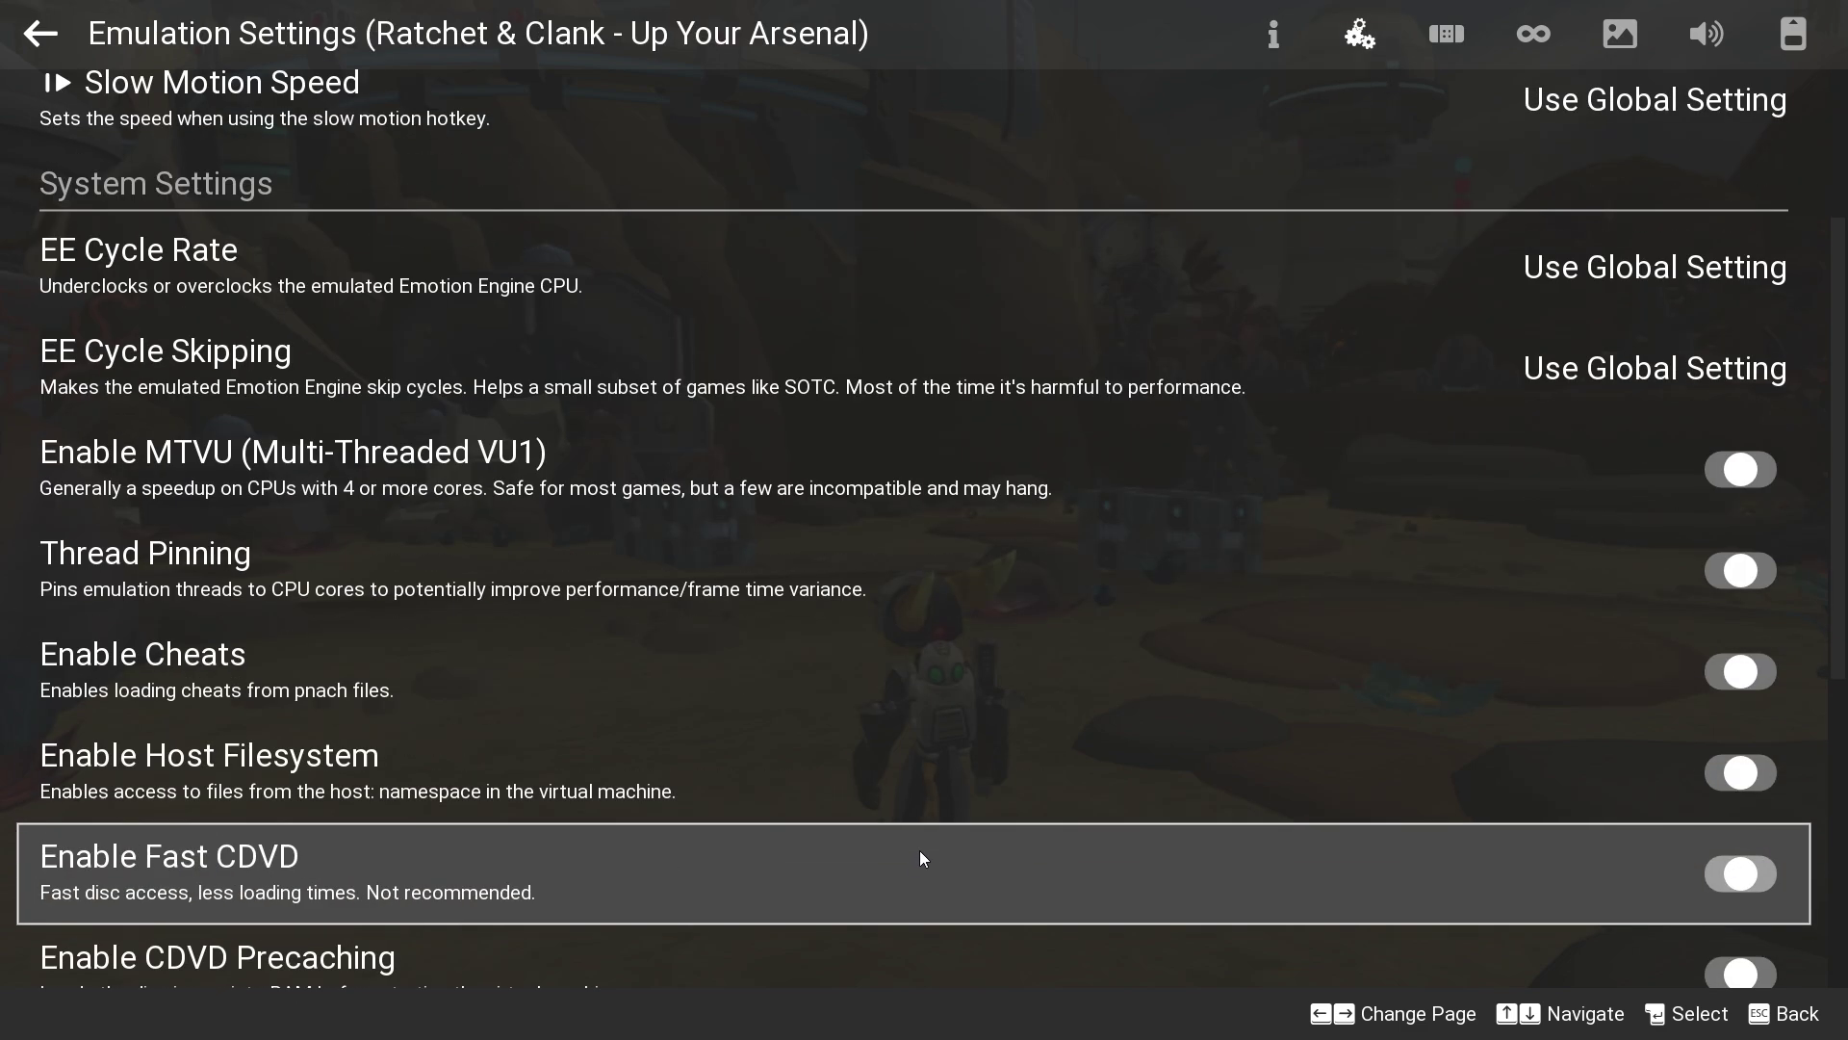
{"action": "scroll", "coordinate": [922, 849], "scroll_direction": "down", "scroll_amount": 3}
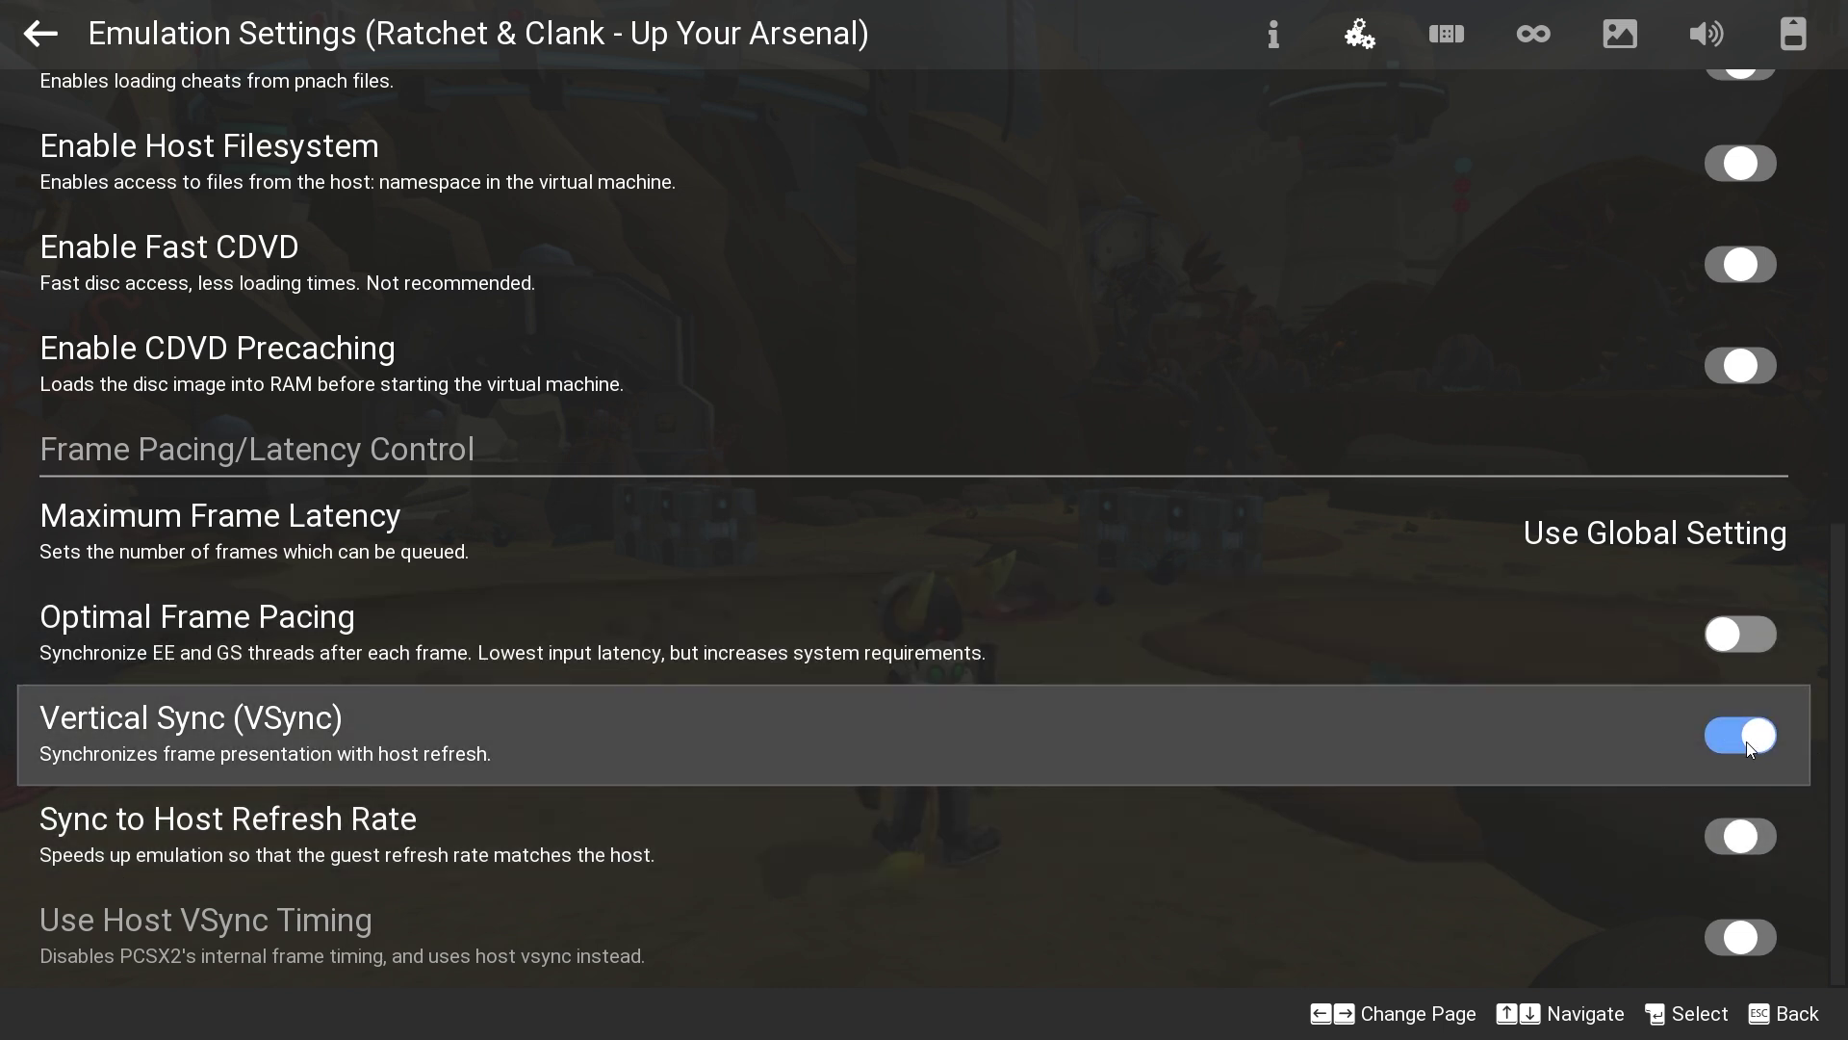
{"action": "key", "text": "Escape"}
{"action": "key", "text": "Escape"}
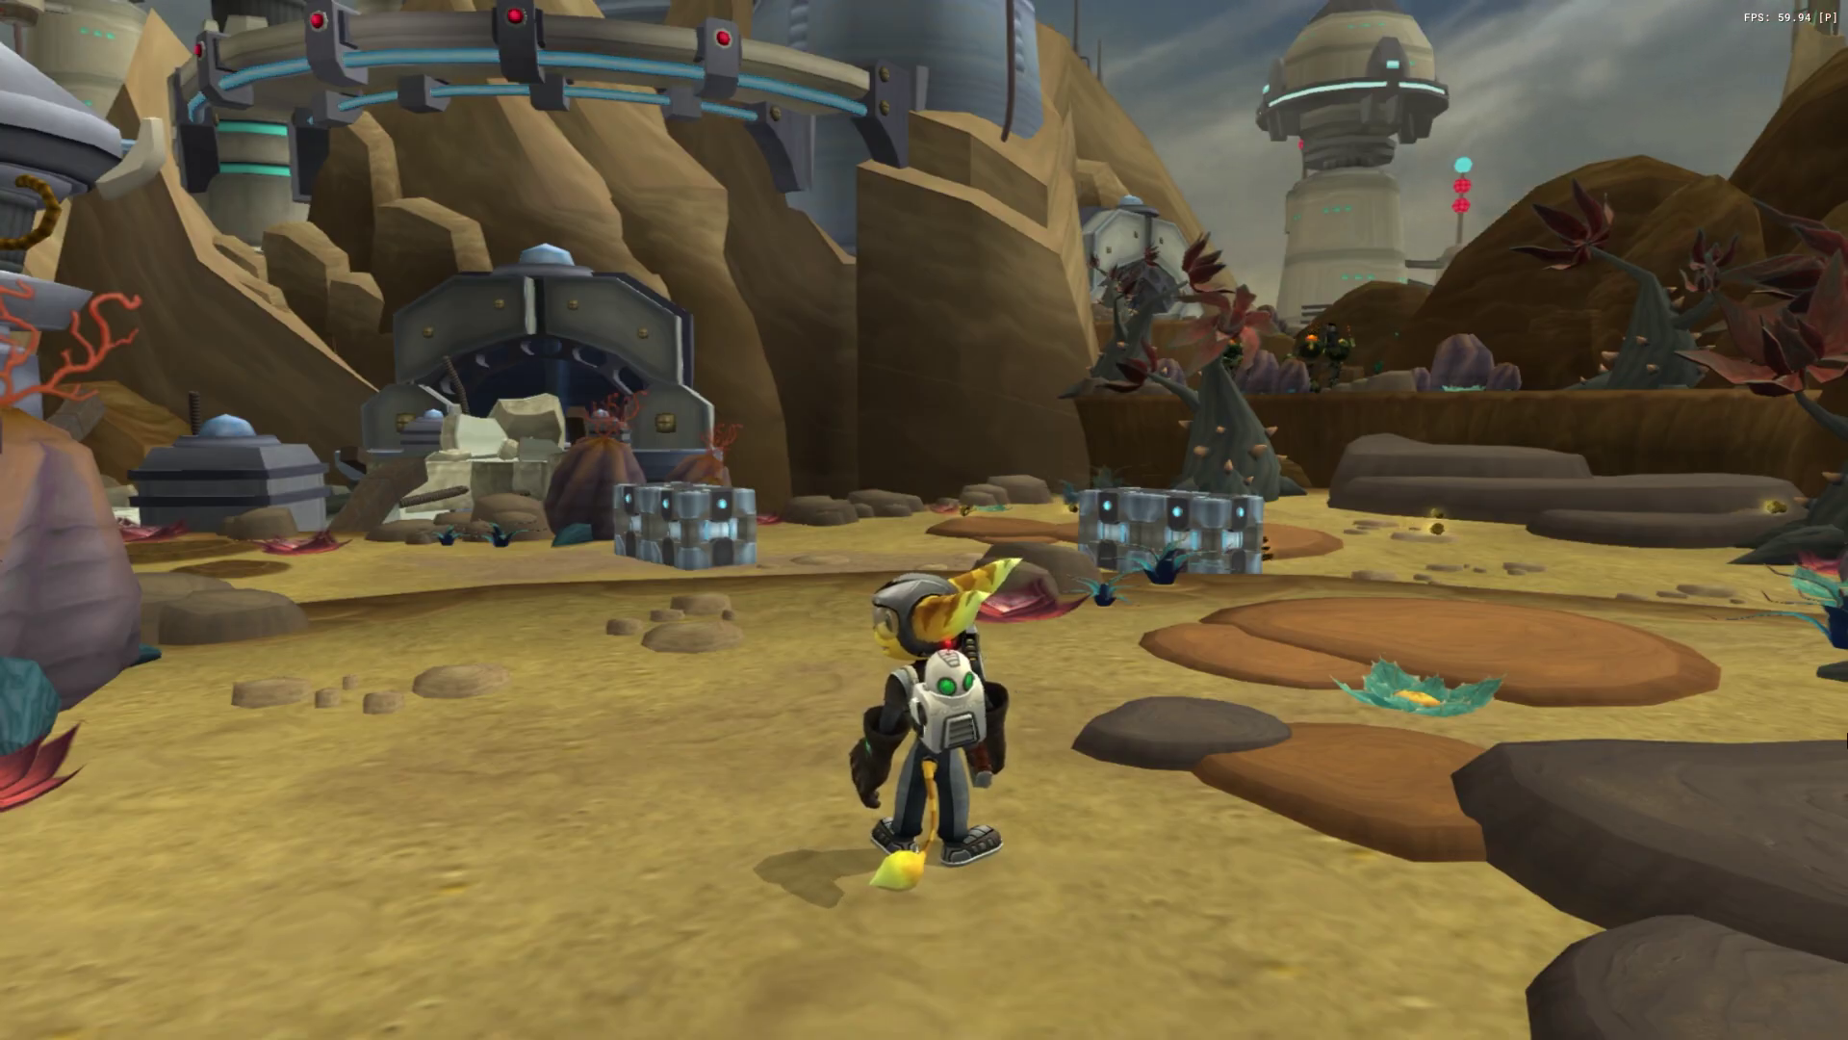
Open the pause menu of the running game.
{"action": "key", "text": "Escape"}
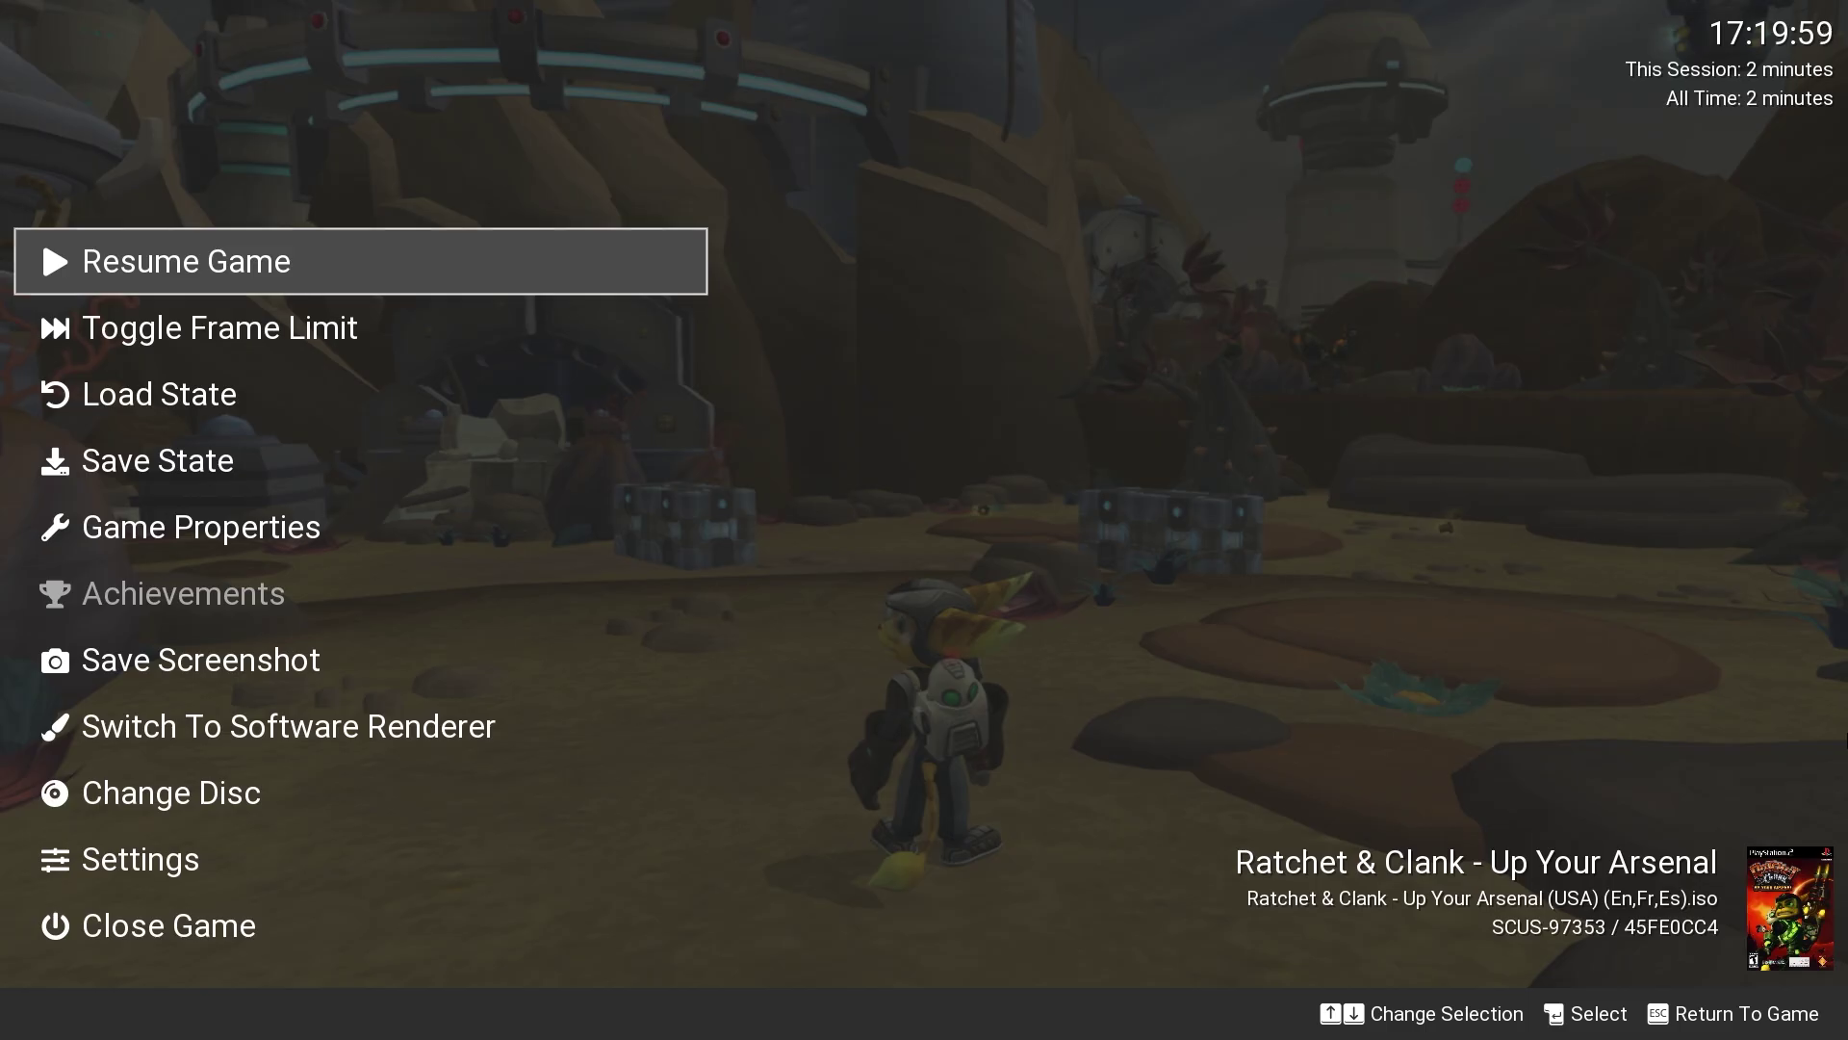